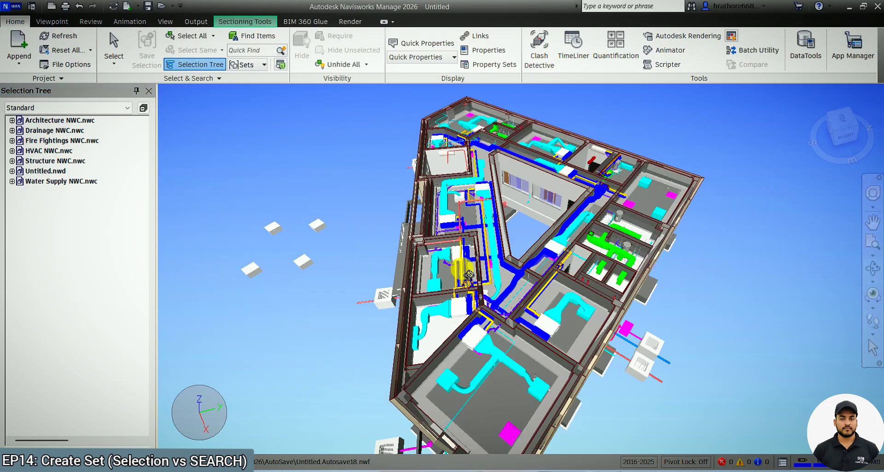
Activate the Select tool and pick an air terminal in the model to locate it in the selection tree.
left_click_drag(463, 270, 496, 198)
scroll(490, 192, "down", 2)
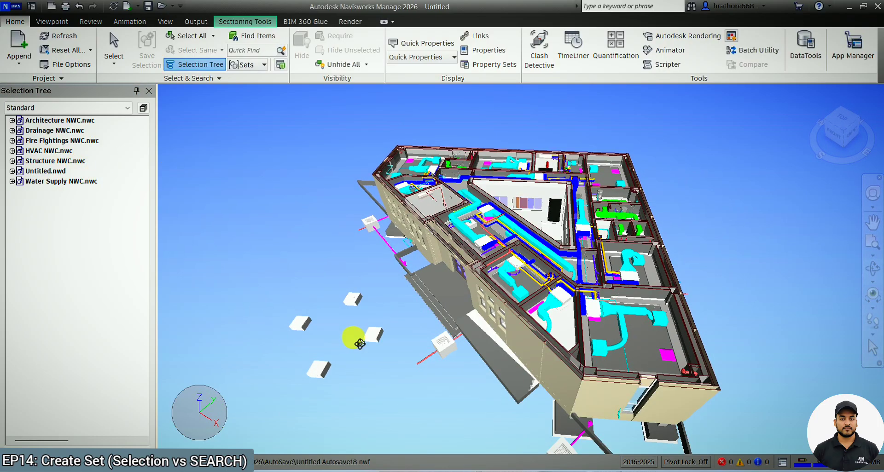
left_click_drag(360, 344, 368, 214)
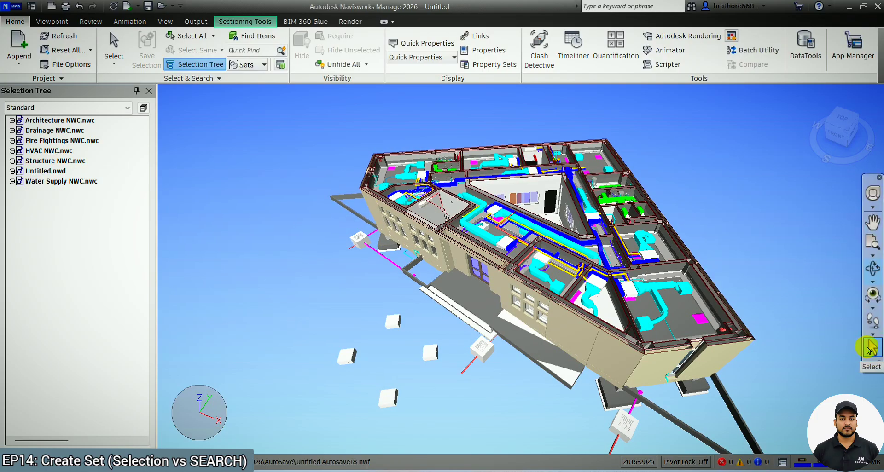
left_click(869, 350)
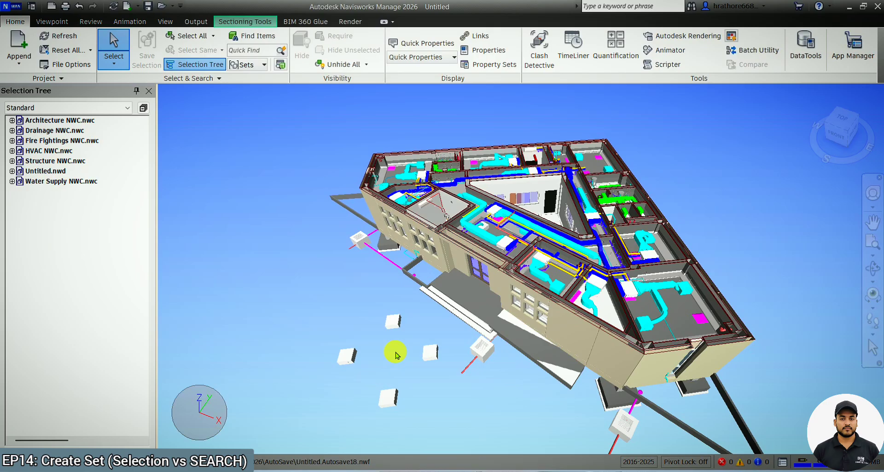
left_click(433, 355)
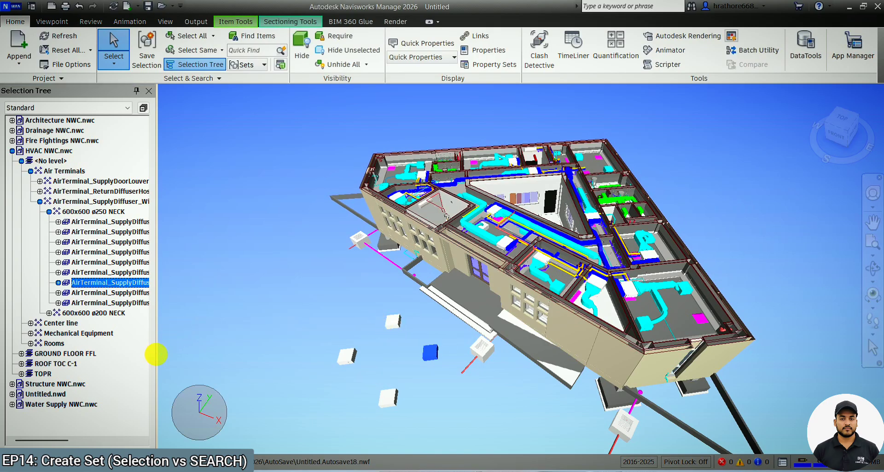
Widen the selection tree panel and clear the current selection.
left_click_drag(159, 361, 212, 357)
left_click(346, 319)
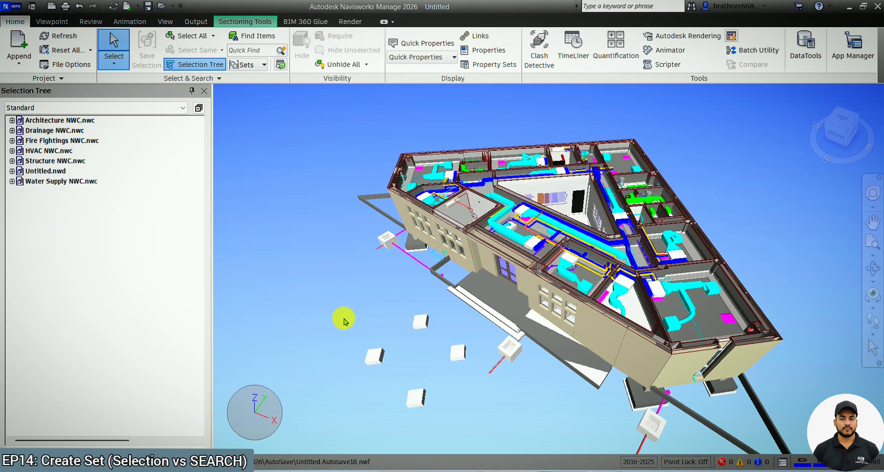
Select the whole HVAC NWC.nwc file in the selection tree, clear it, and select it again before clearing.
left_click(52, 150)
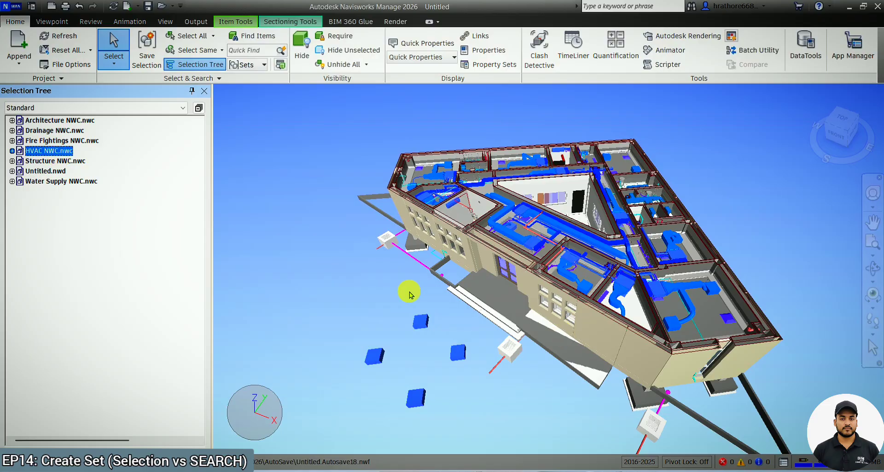
left_click(361, 284)
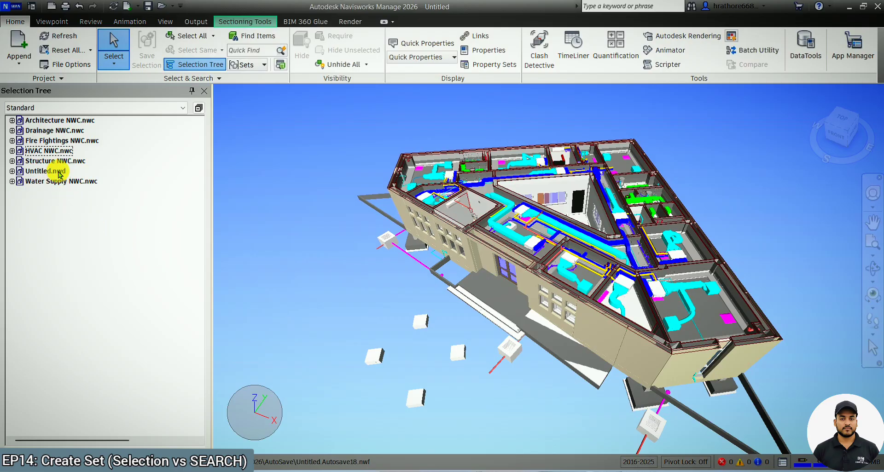
left_click(55, 151)
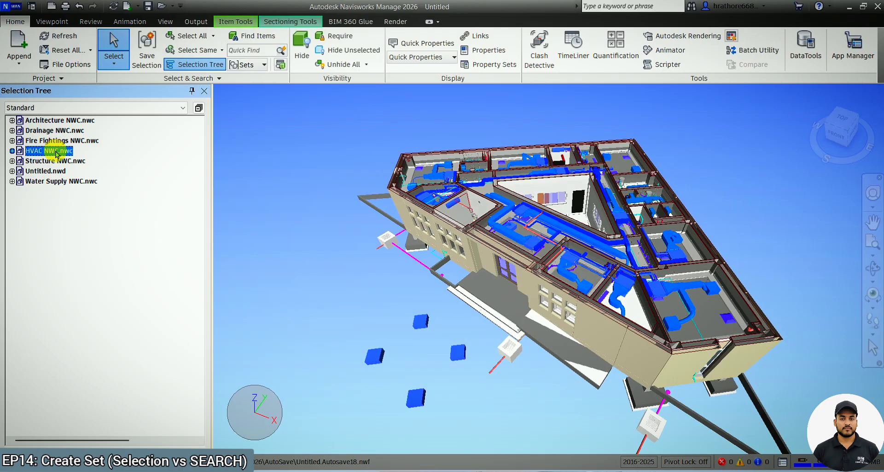
left_click(260, 319)
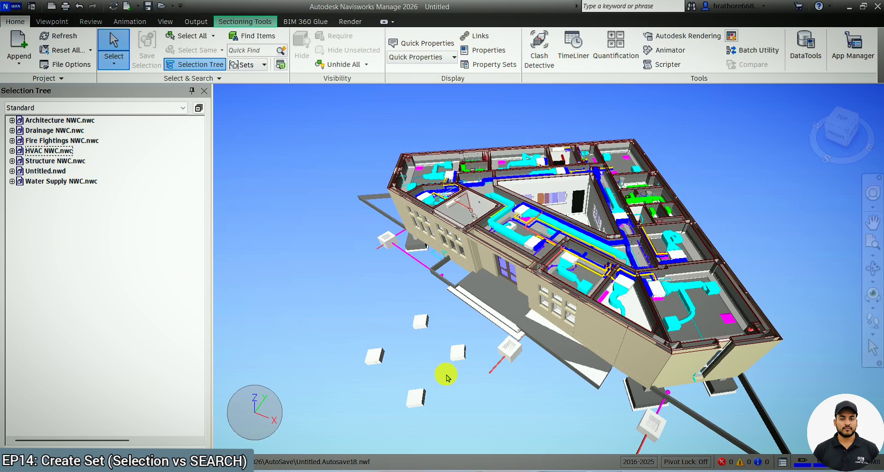
Expand HVAC NWC.nwc and its GROUND FLOOR FFL level in the selection tree to show the categories.
left_click(12, 150)
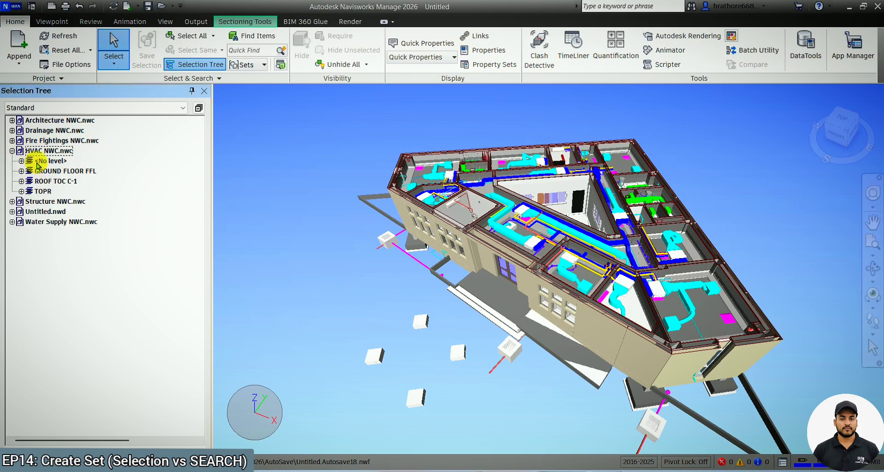
left_click(21, 171)
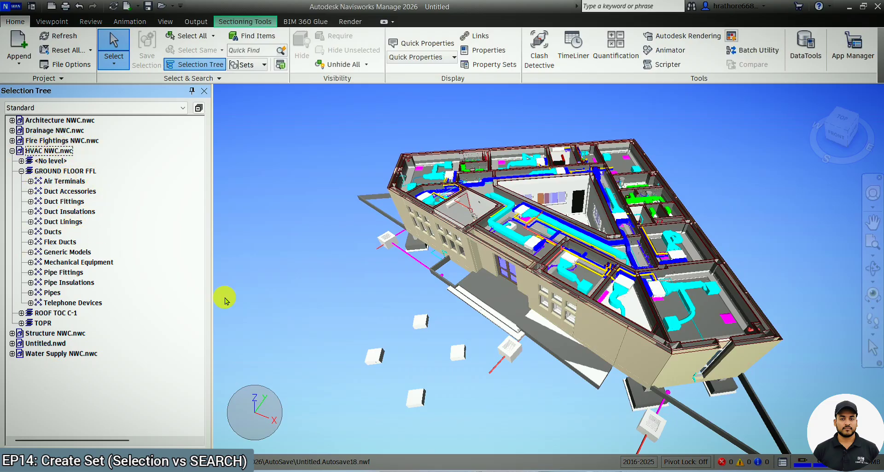
left_click(279, 332)
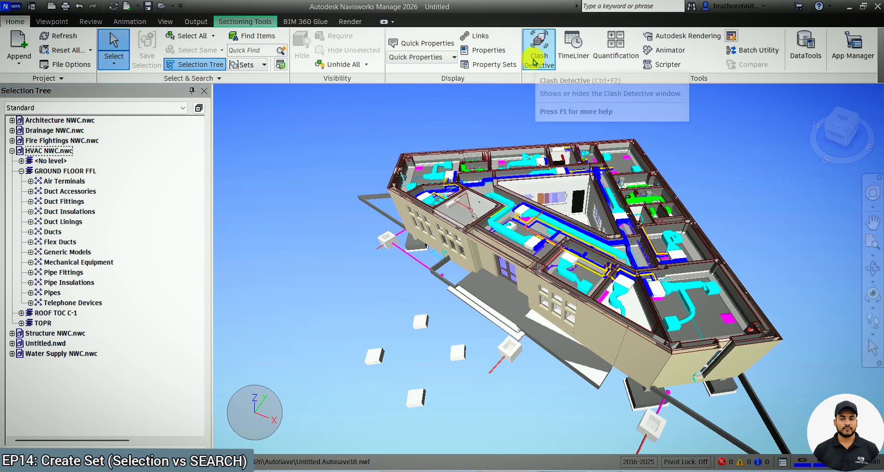
In Clash Detective, set Selection A to HVAC NWC.nwc and Selection B to Water Supply NWC.nwc, then close the window.
left_click(534, 63)
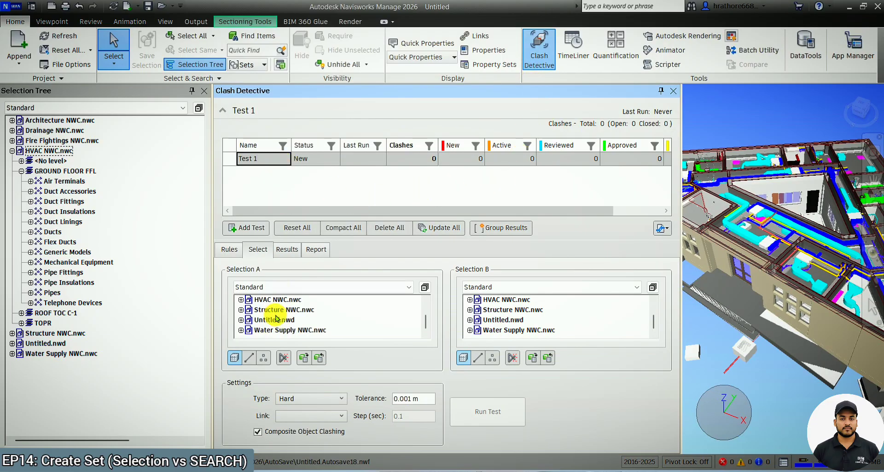
left_click(240, 300)
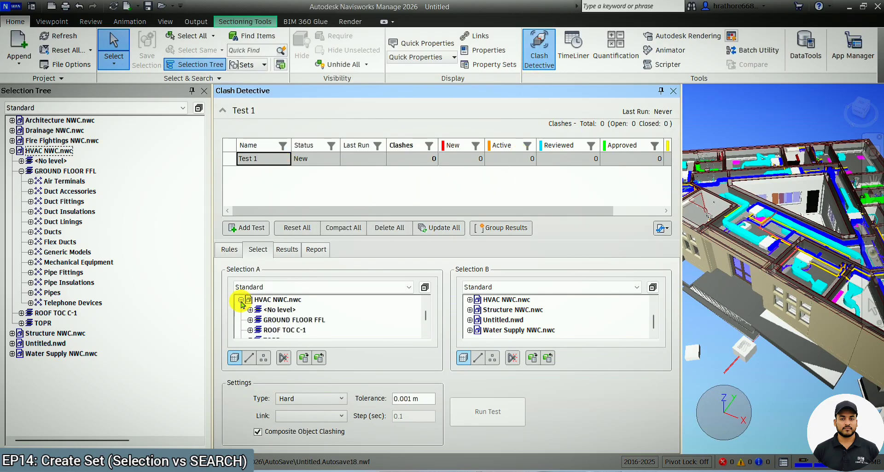
left_click(500, 330)
left_click(281, 301)
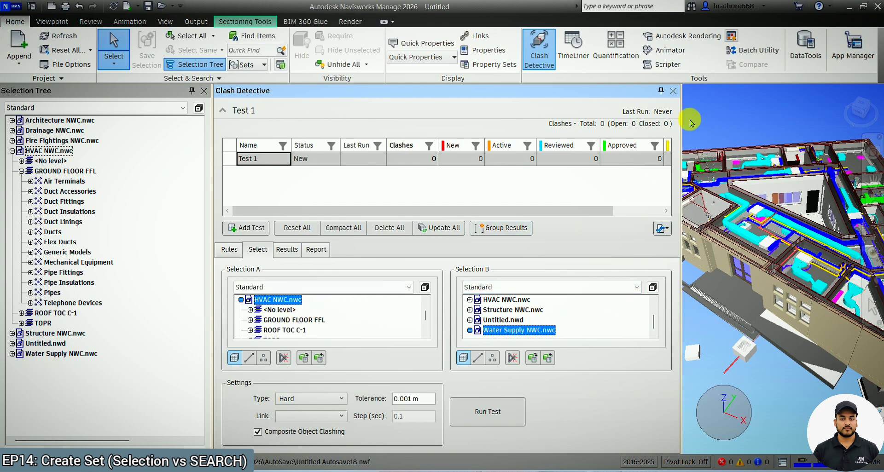
left_click(673, 90)
Select HVAC NWC.nwc, then Water Supply NWC.nwc in the selection tree, and clear the selection.
scroll(615, 242, "up", 3)
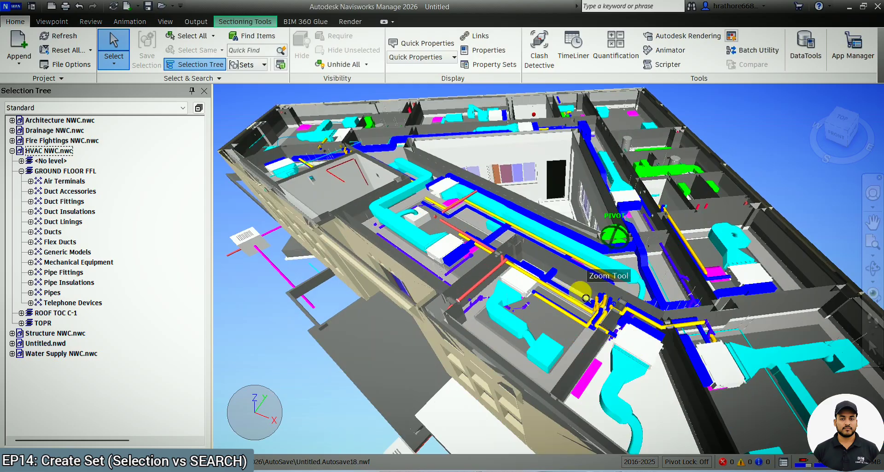
left_click(60, 151)
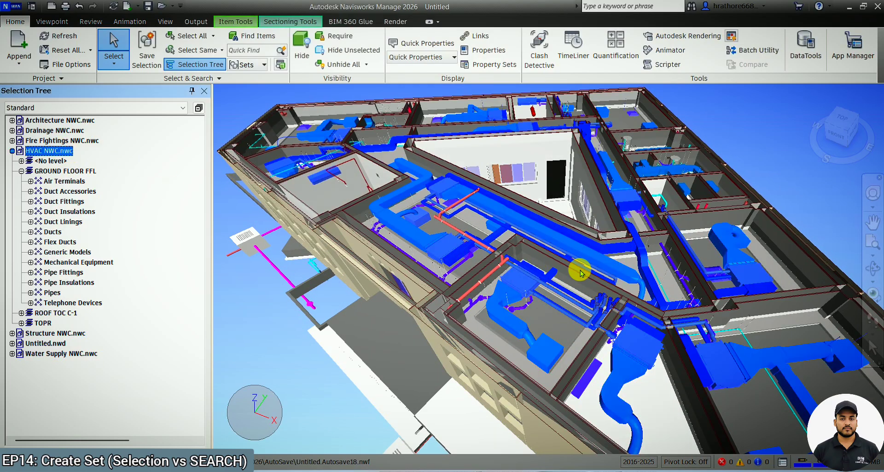
left_click(54, 355)
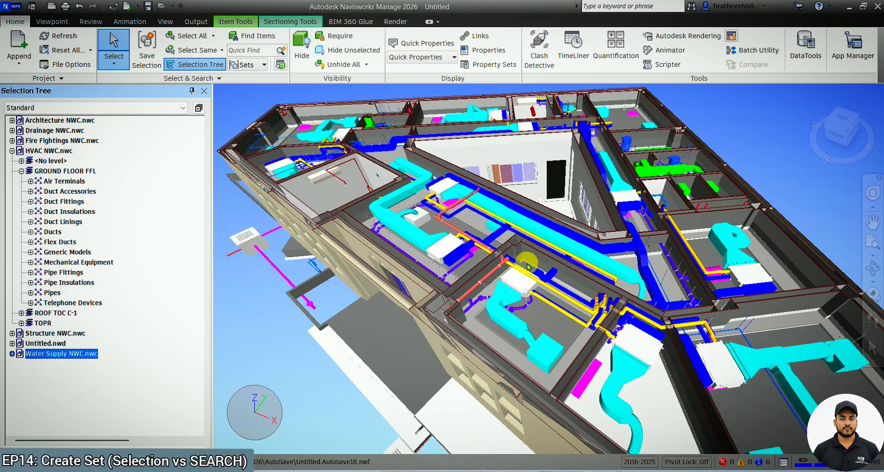
scroll(657, 238, "down", 2)
left_click(292, 325)
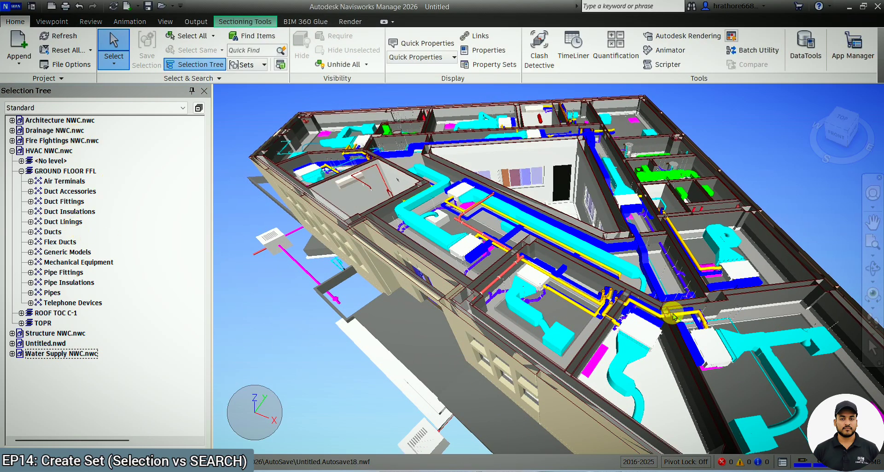
Select a galvanized steel duct insulation segment in the model to locate it in the selection tree.
left_click(579, 248)
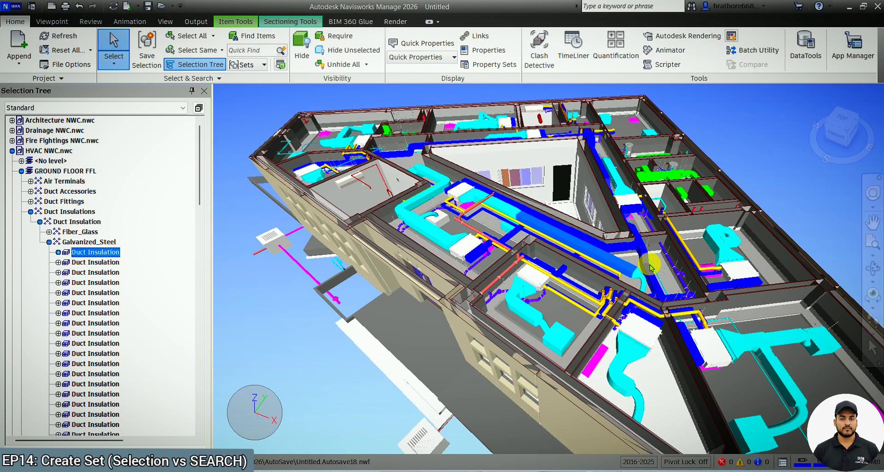
key("Escape")
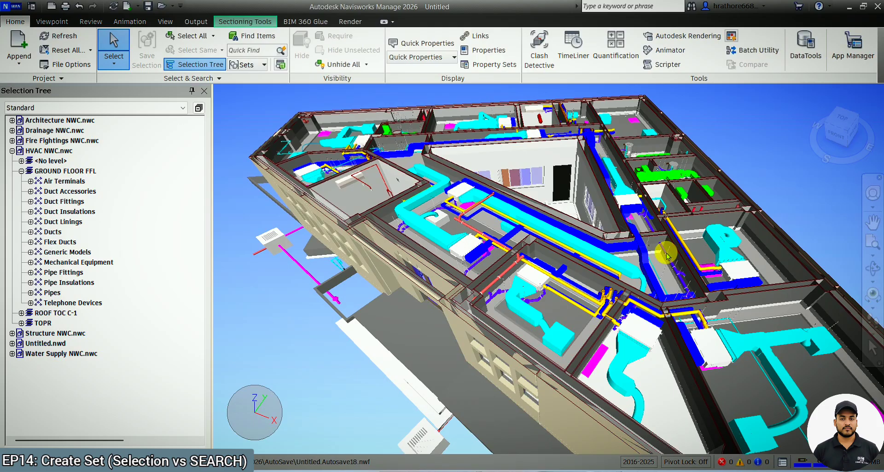
scroll(666, 188, "up", 5)
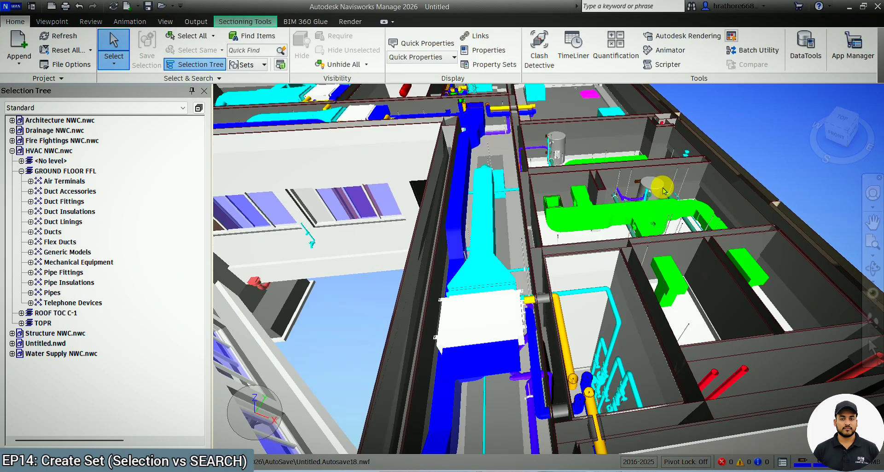
scroll(663, 191, "down", 8)
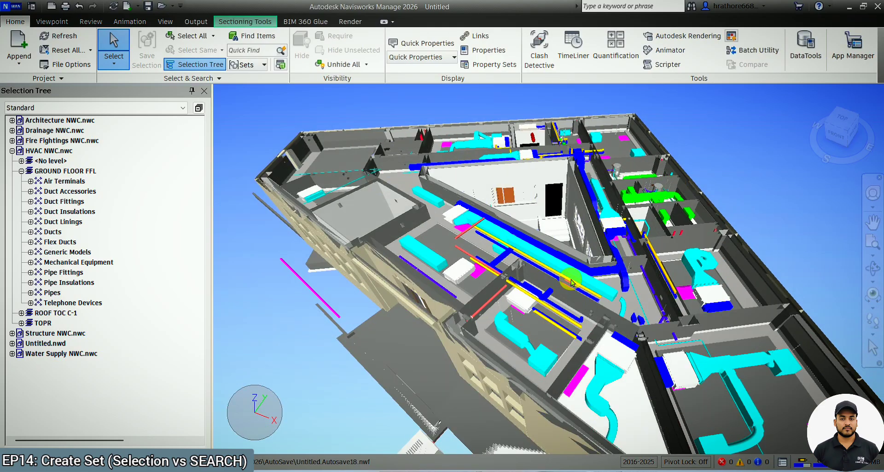
scroll(576, 284, "up", 3)
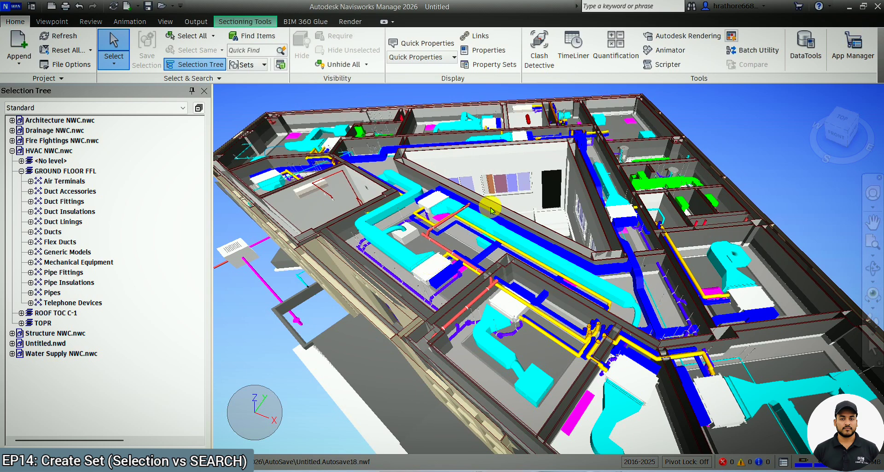
scroll(483, 198, "up", 2)
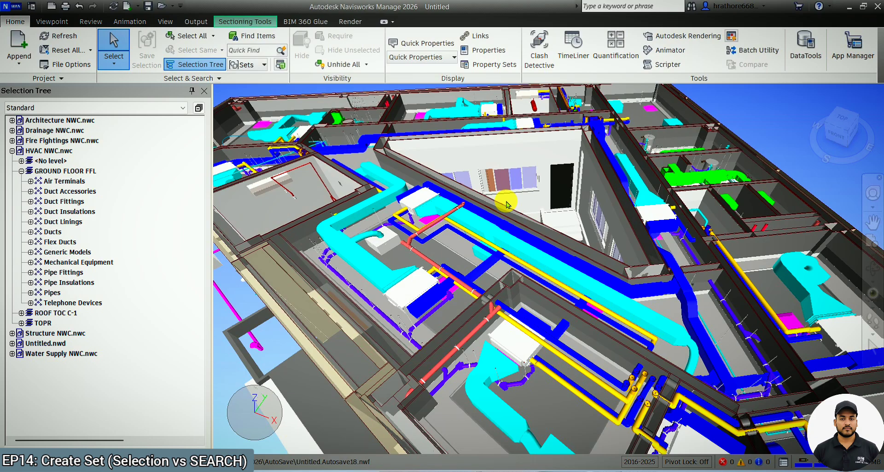
middle_click_drag(523, 148, 525, 161, "shift")
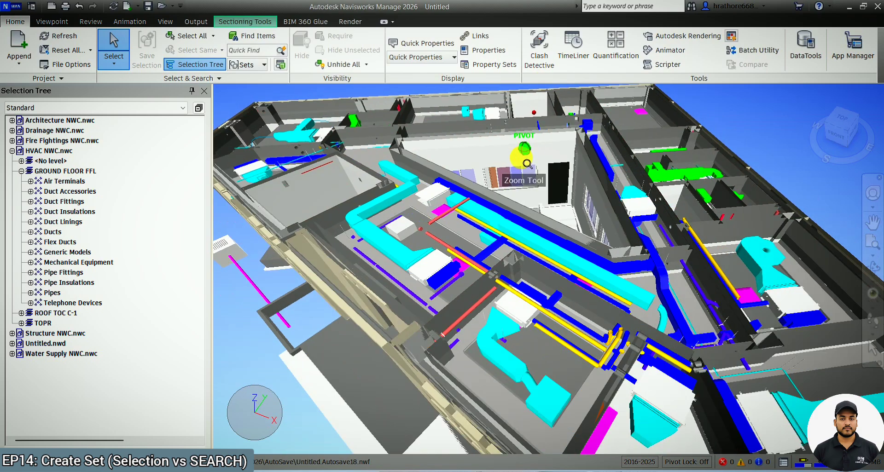
left_click(529, 251)
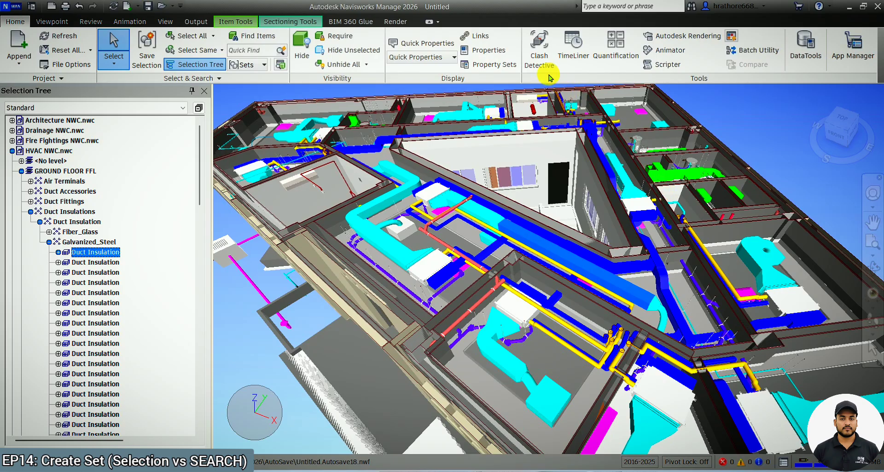
In Clash Detective, switch both Selection A and Selection B to the Sets list showing Duct Size: 200x100, then close it.
left_click(539, 51)
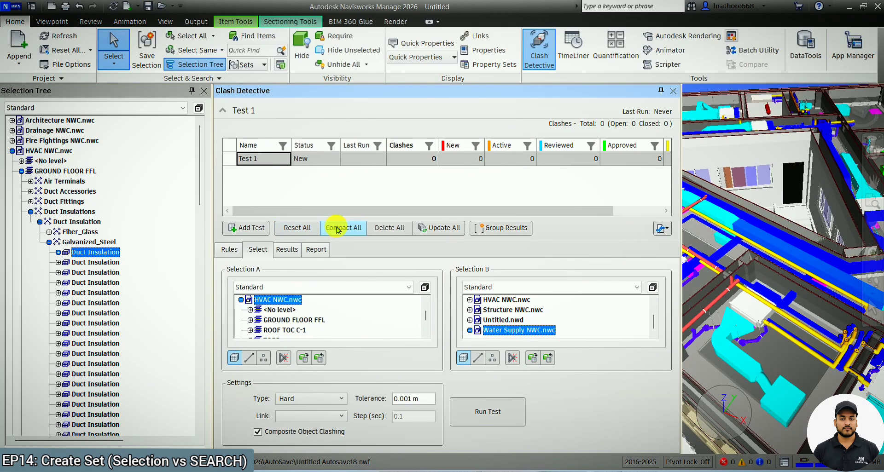
left_click(282, 288)
left_click(259, 327)
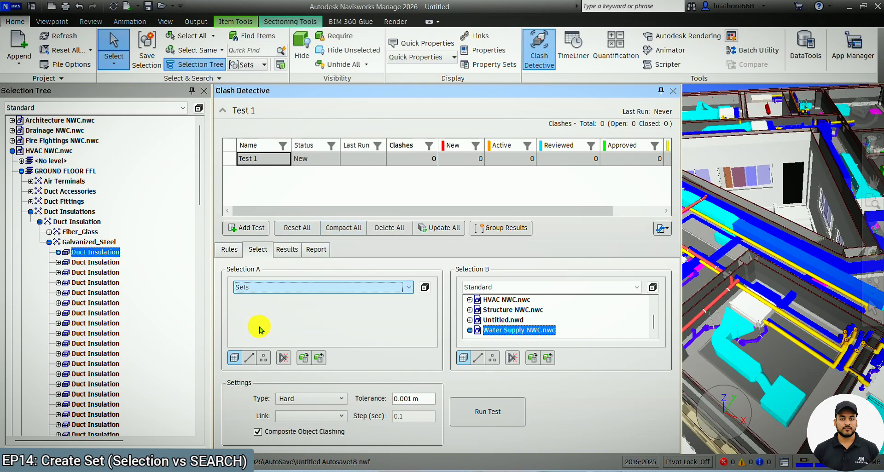
left_click(498, 288)
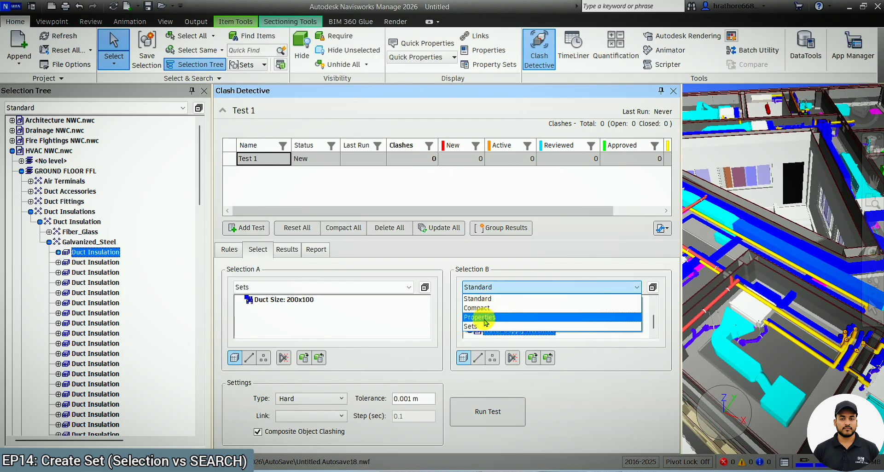
left_click(488, 327)
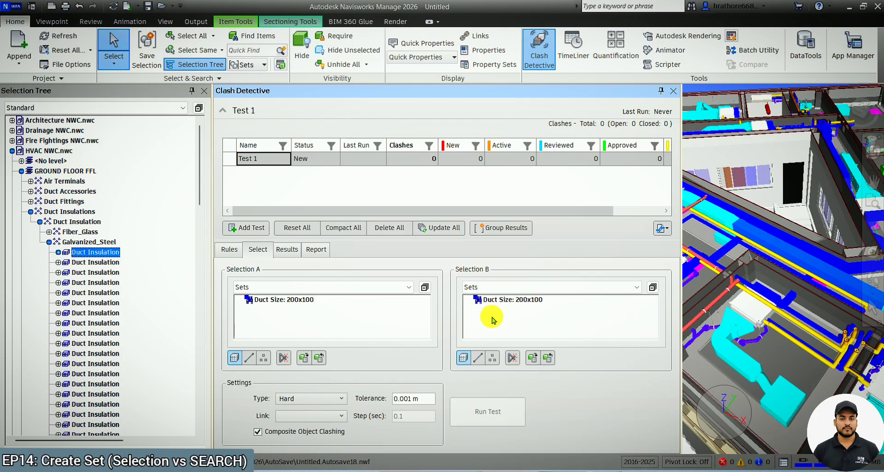
left_click(673, 91)
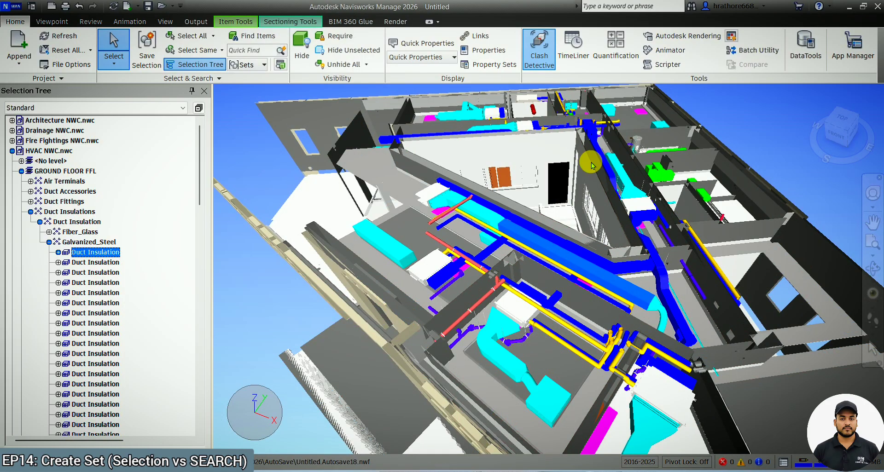
Collapse the HVAC NWC.nwc branch in the selection tree.
left_click(12, 150)
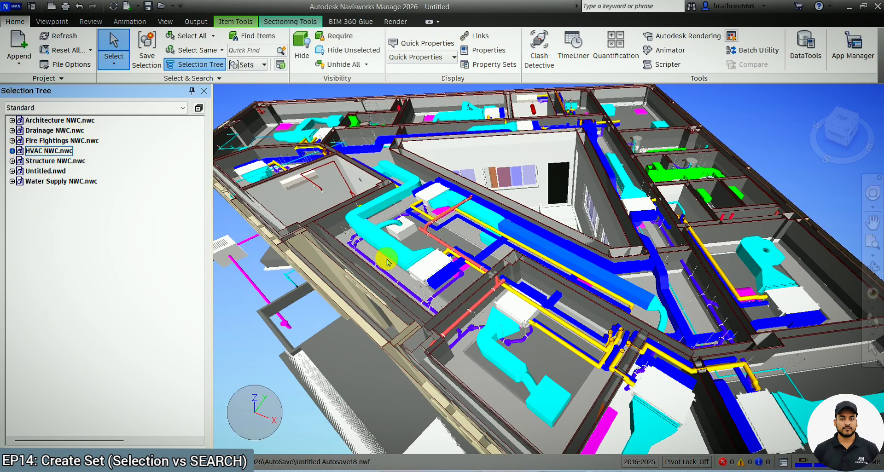
scroll(367, 270, "down", 2)
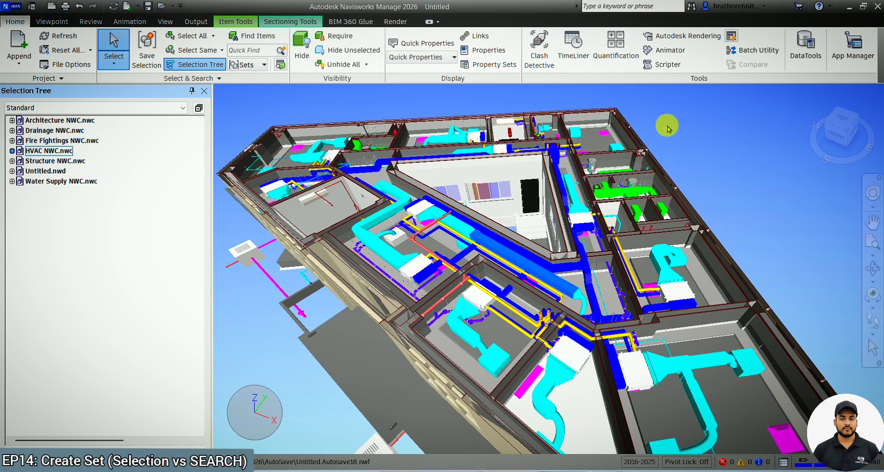
scroll(667, 125, "down", 2)
scroll(580, 115, "down", 2)
scroll(580, 115, "down", 2)
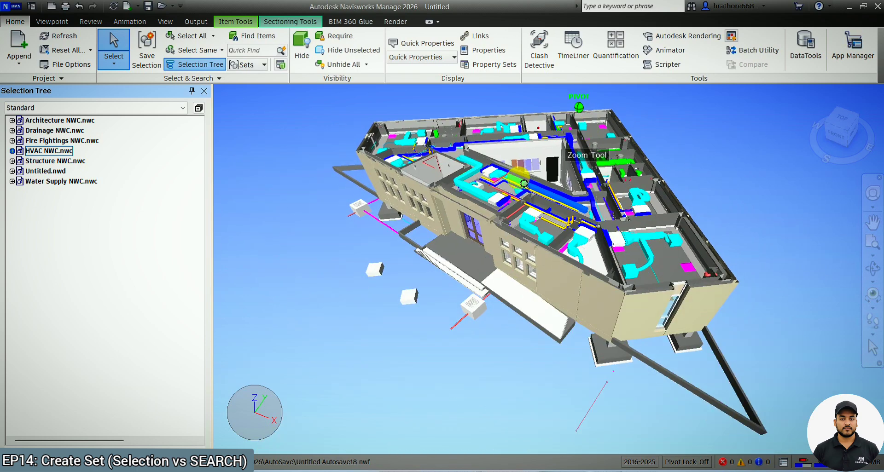
Select the four freestanding air terminal diffusers floating beside the building in the model.
left_click(361, 274)
scroll(371, 285, "up", 3)
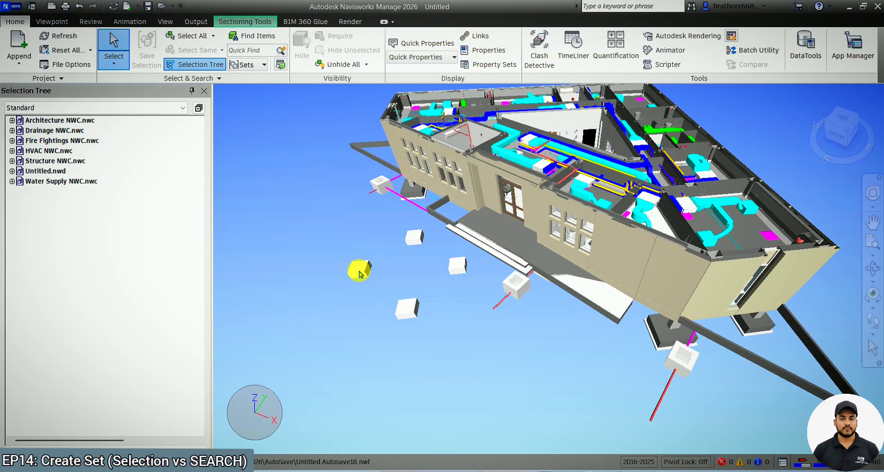
left_click(360, 272)
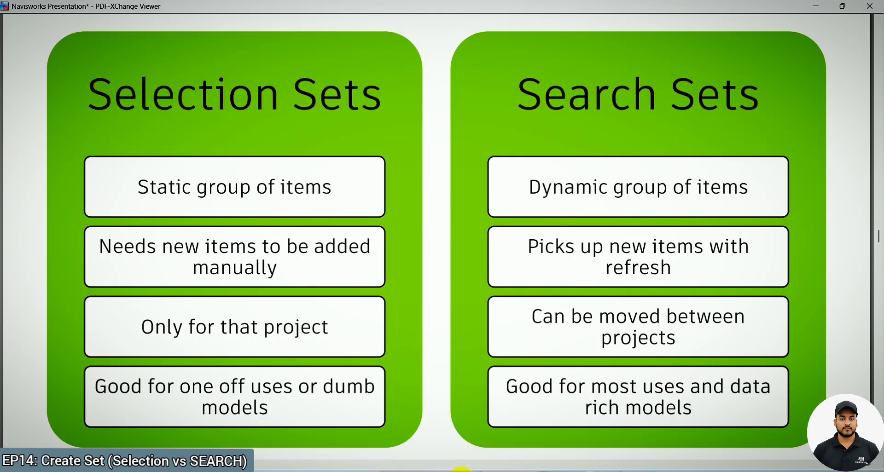
left_click(817, 6)
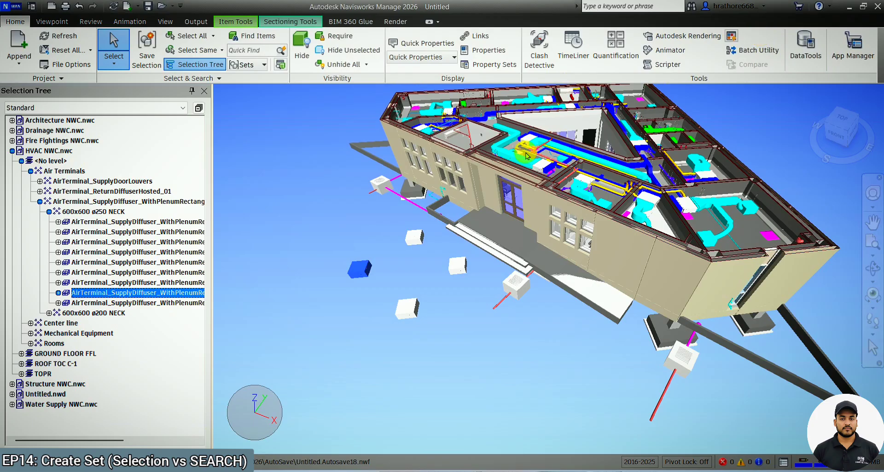
left_click(414, 309, "ctrl")
left_click(413, 238, "ctrl")
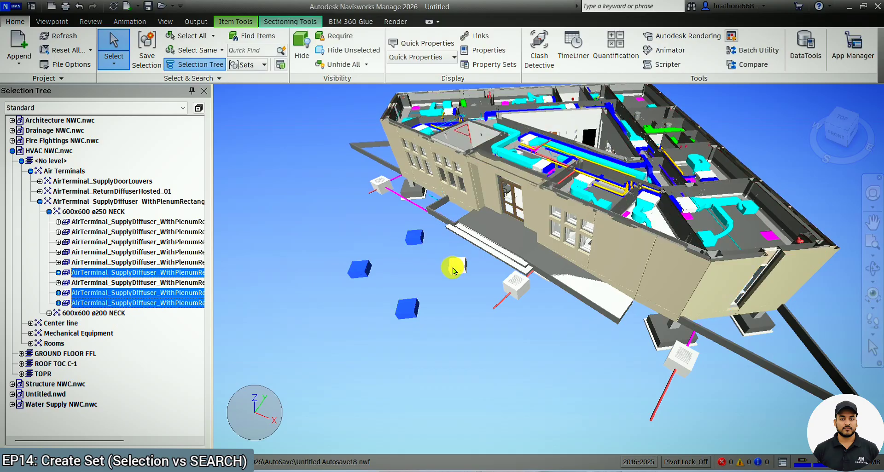
left_click(453, 268, "ctrl")
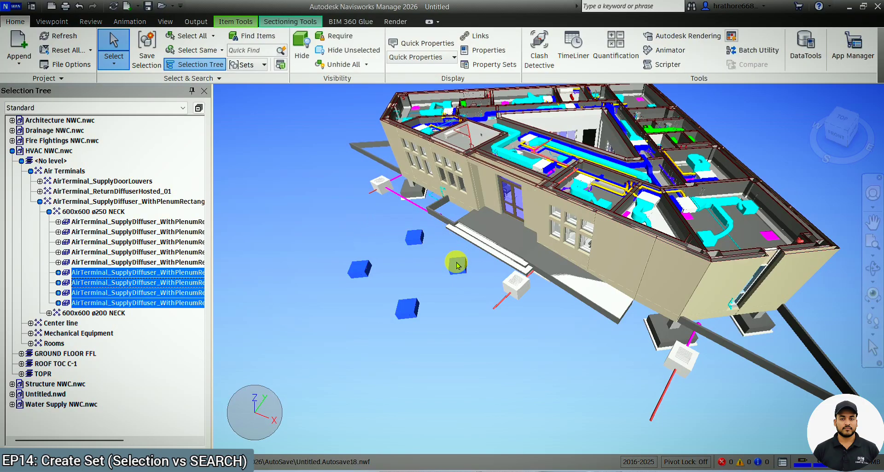
left_click(438, 292)
left_click(408, 307)
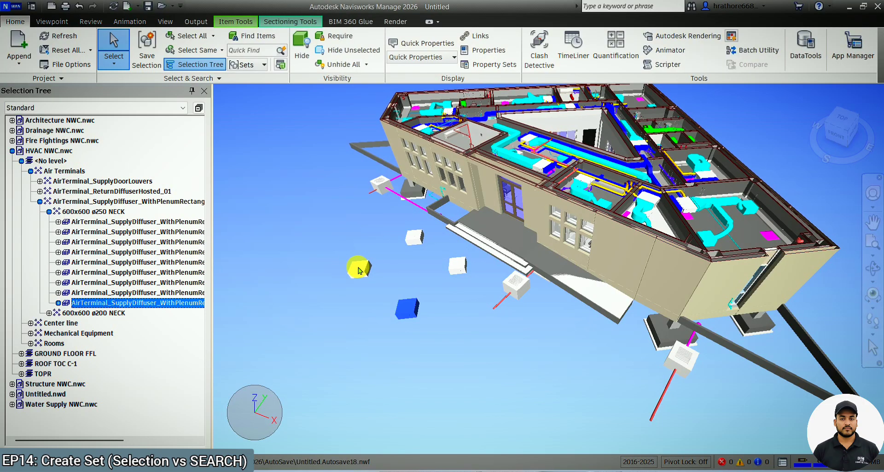
left_click(358, 269, "ctrl")
left_click(414, 238, "ctrl")
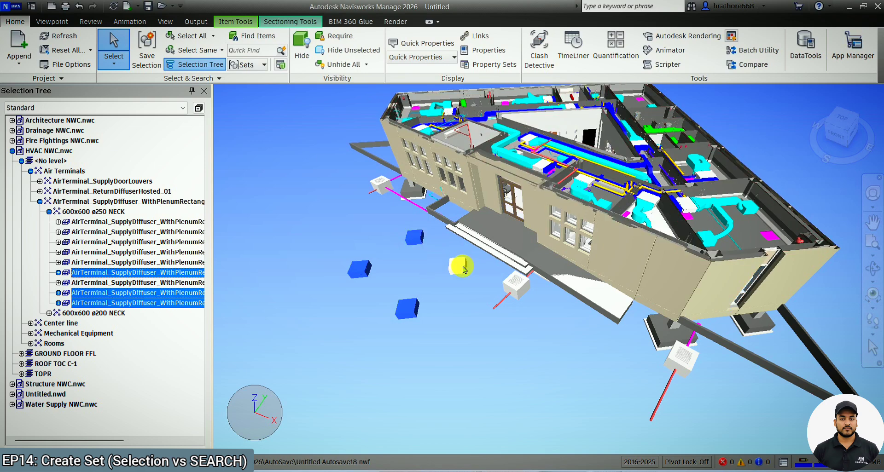
left_click(462, 269, "ctrl")
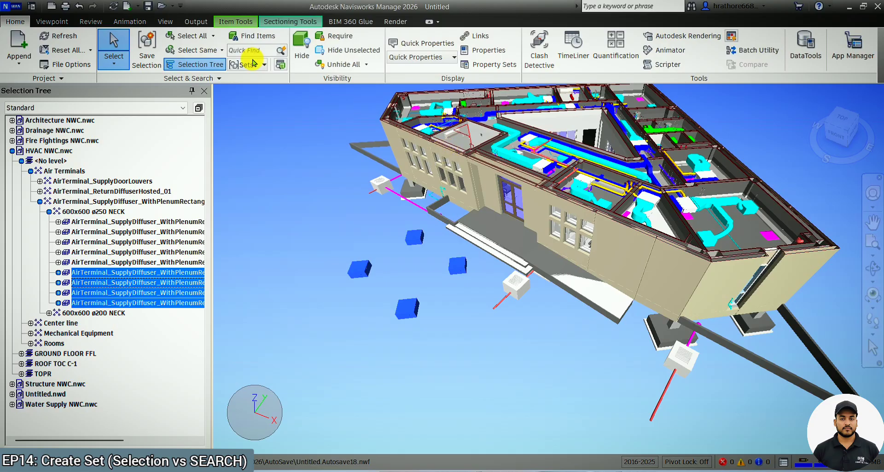
Save the current selection as a selection set named Air Terminal Supply.
left_click(143, 59)
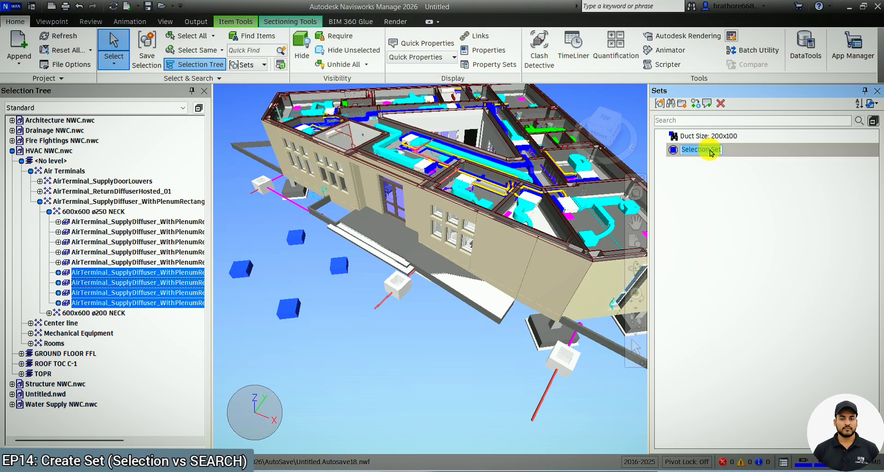
key("Caps_Lock")
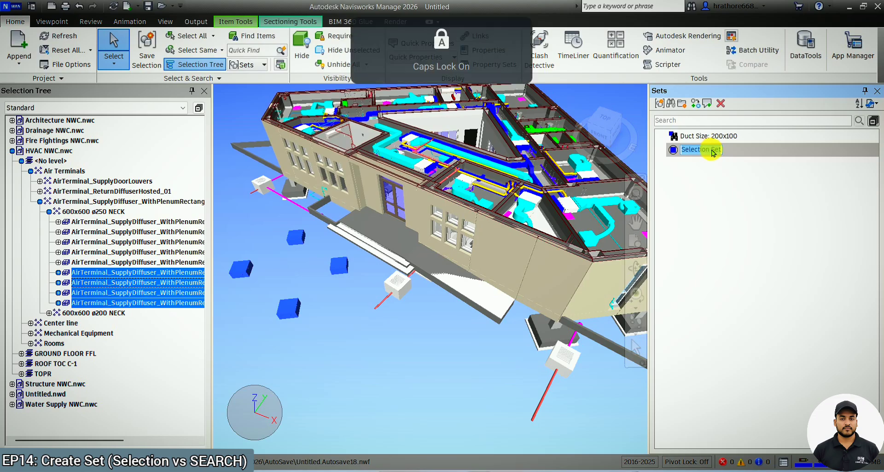
type("A")
key("Caps_Lock")
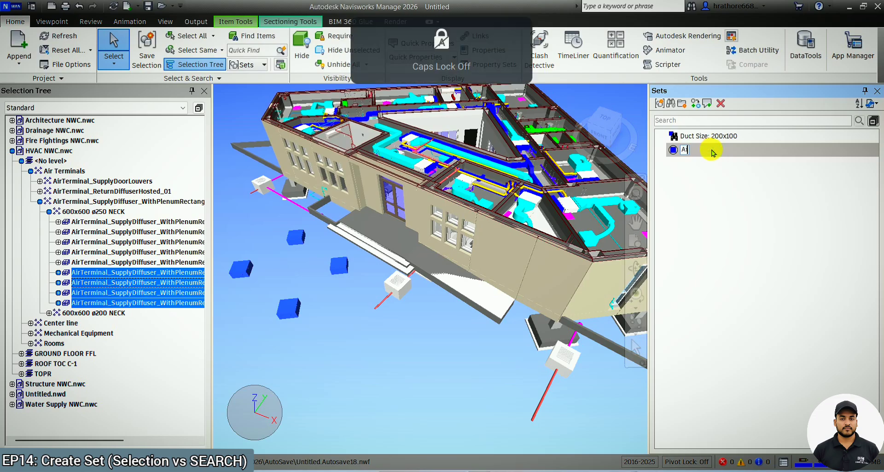
type("ir")
key("Caps_Lock")
type("Terminal")
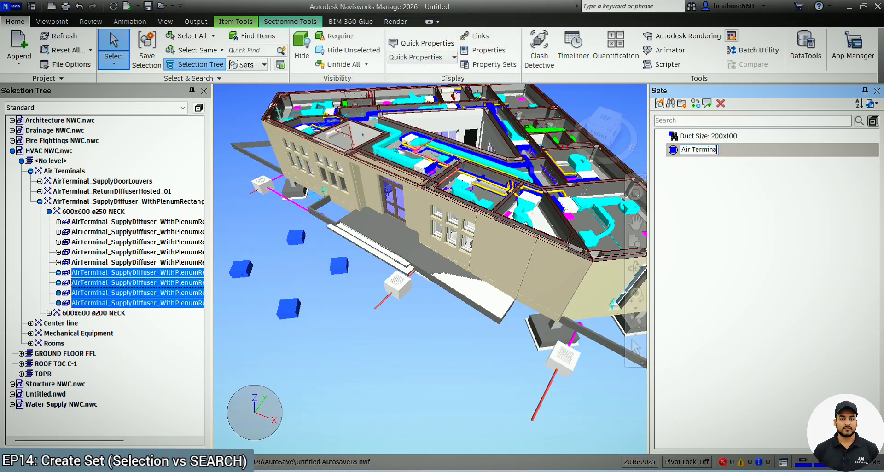
key("Caps_Lock")
type("S")
key("Caps_Lock")
type("upply")
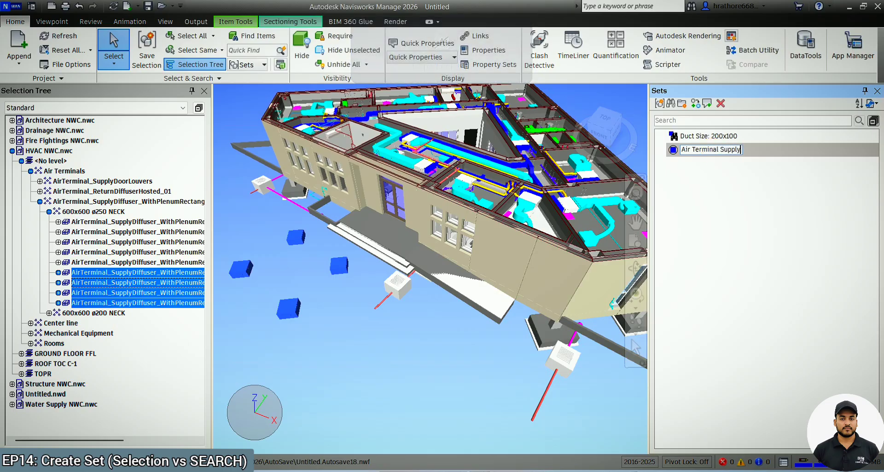
left_click(711, 152)
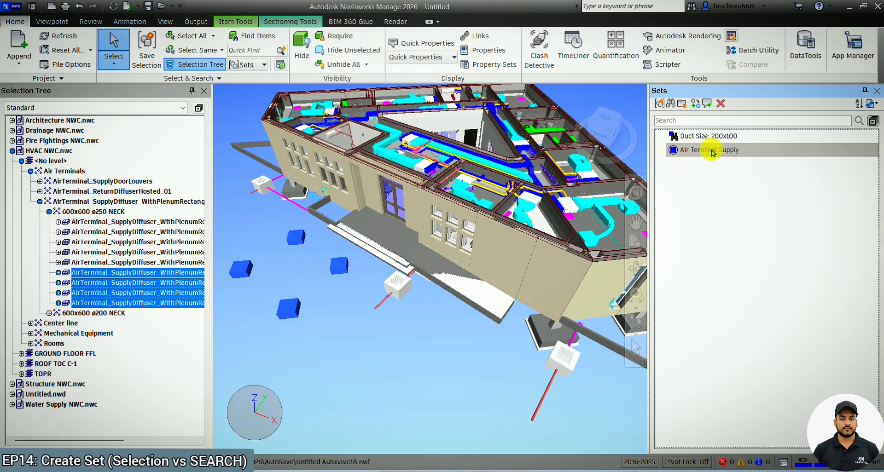
Clear the selection and delete the Duct Size: 200x100 set.
left_click(446, 331)
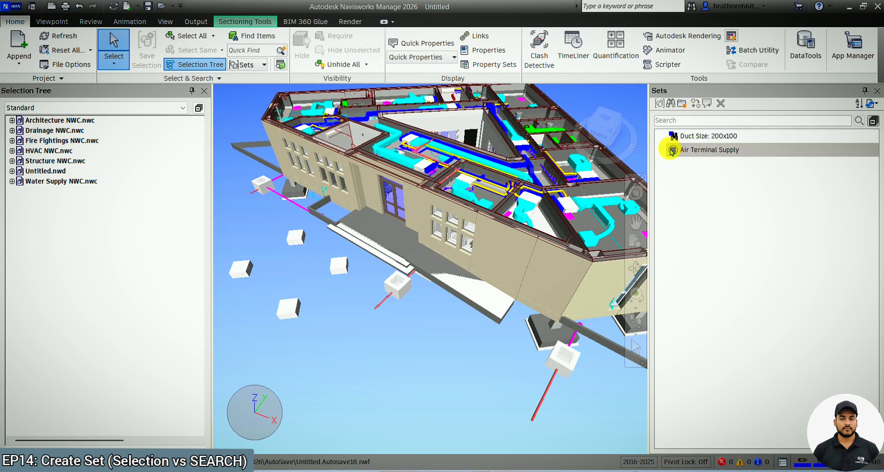
left_click(686, 137)
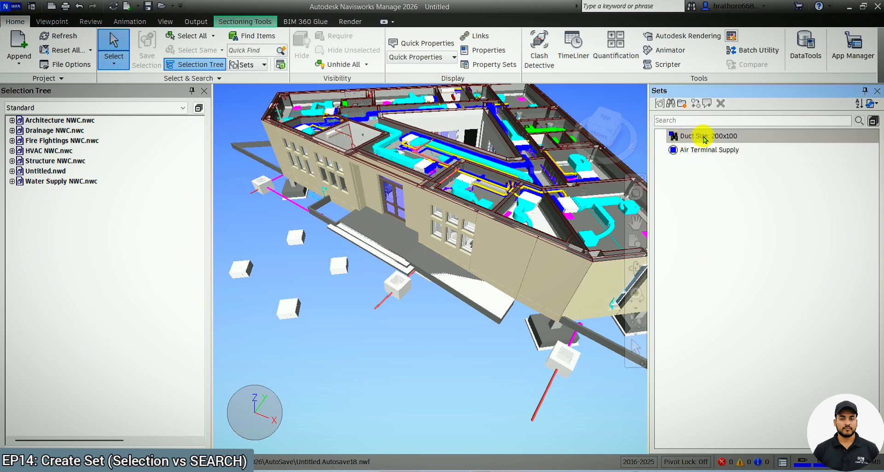
right_click(703, 135)
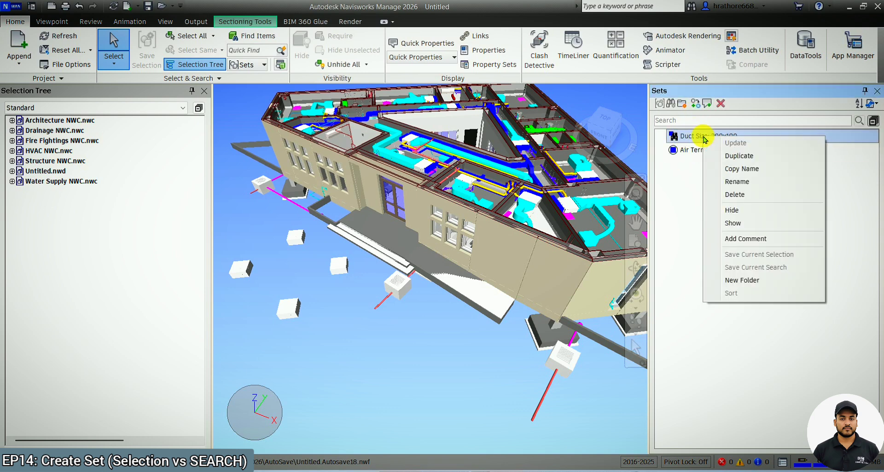
left_click(736, 195)
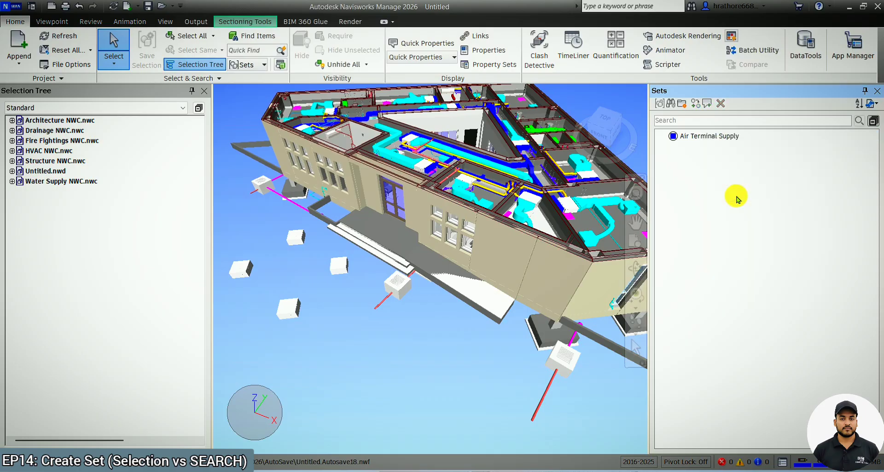
Select the Air Terminal Supply set and switch the selection tree to display Sets.
left_click(711, 136)
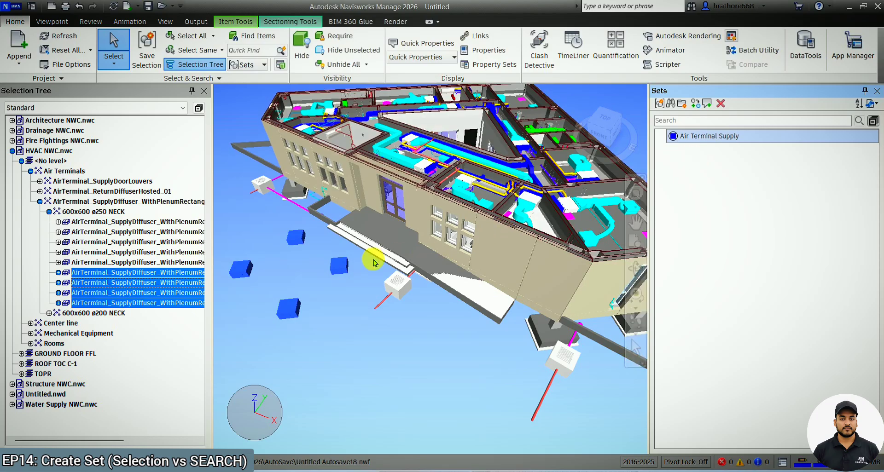
scroll(502, 226, "down", 2)
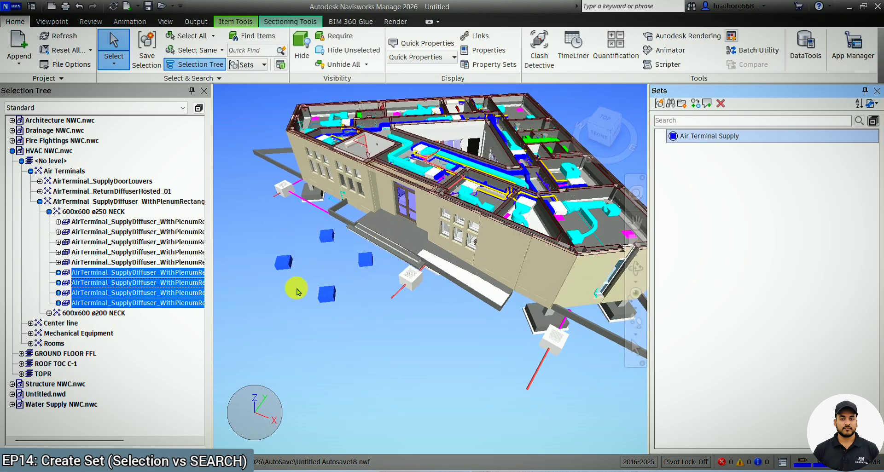
scroll(254, 290, "up", 2)
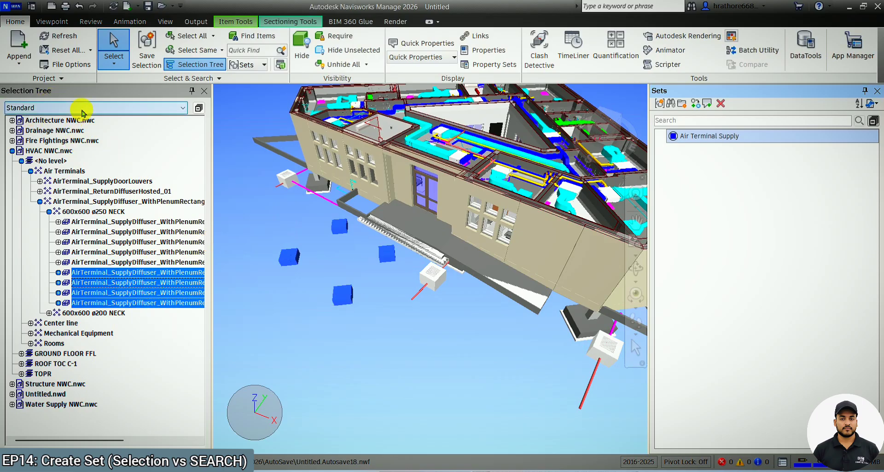
left_click(83, 108)
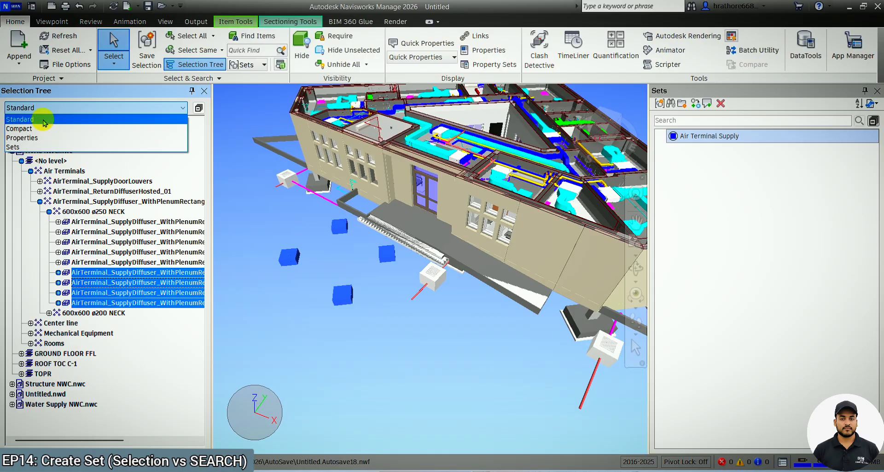
left_click(34, 147)
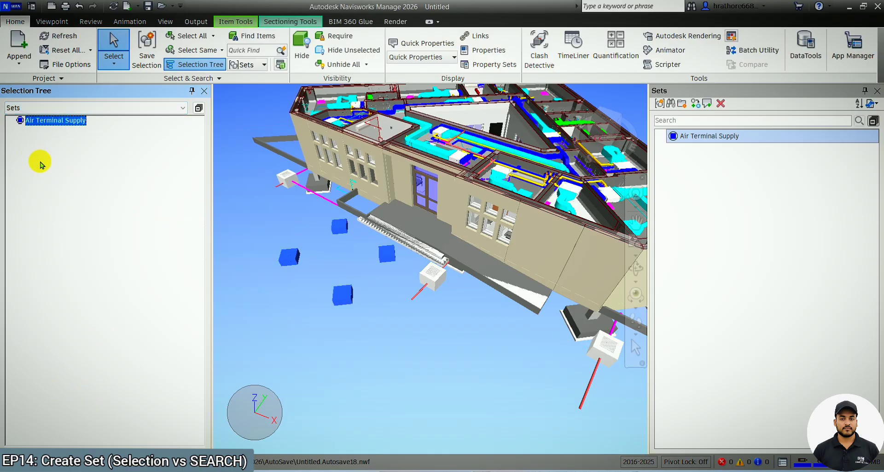
Hide everything except the items of the Air Terminal Supply set.
left_click(379, 360)
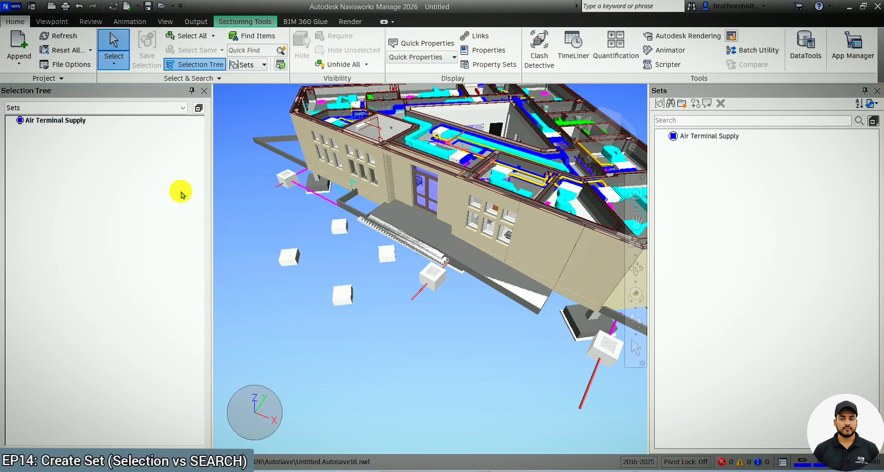
left_click(71, 121)
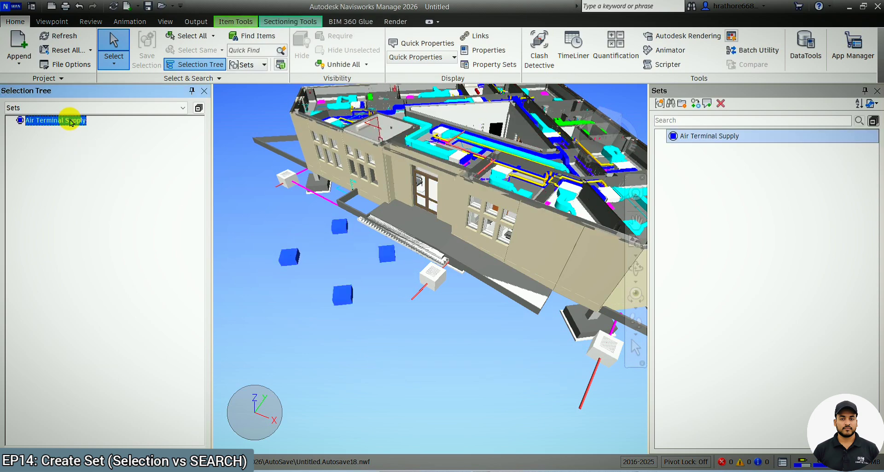
scroll(292, 338, "down", 3)
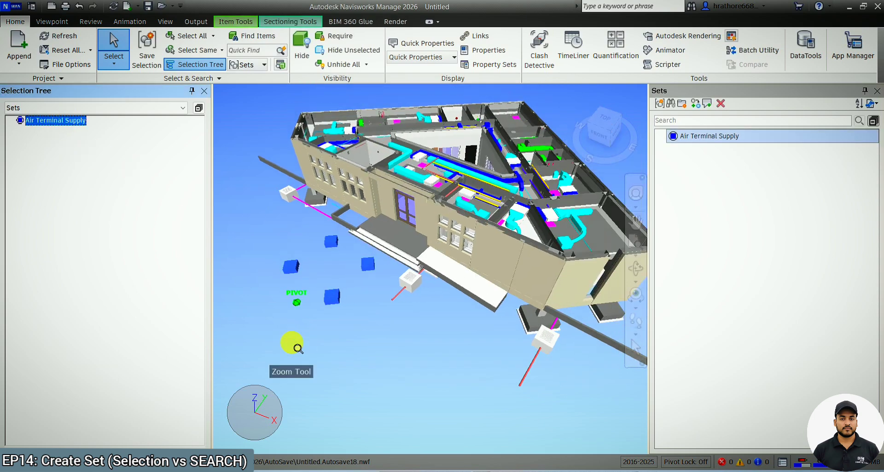
scroll(471, 124, "up", 2)
scroll(450, 207, "down", 2)
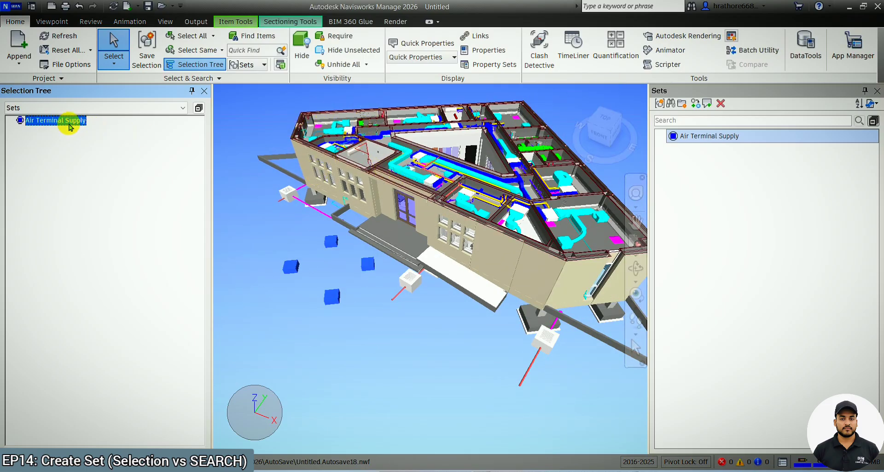
right_click(70, 122)
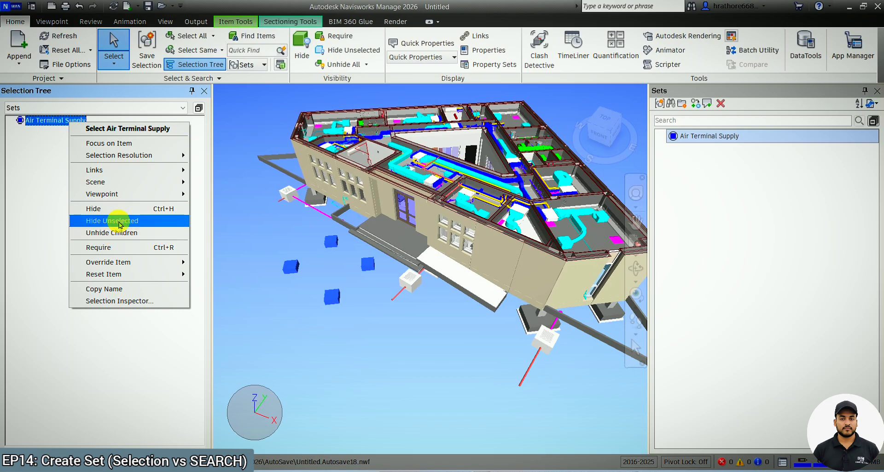
left_click(118, 221)
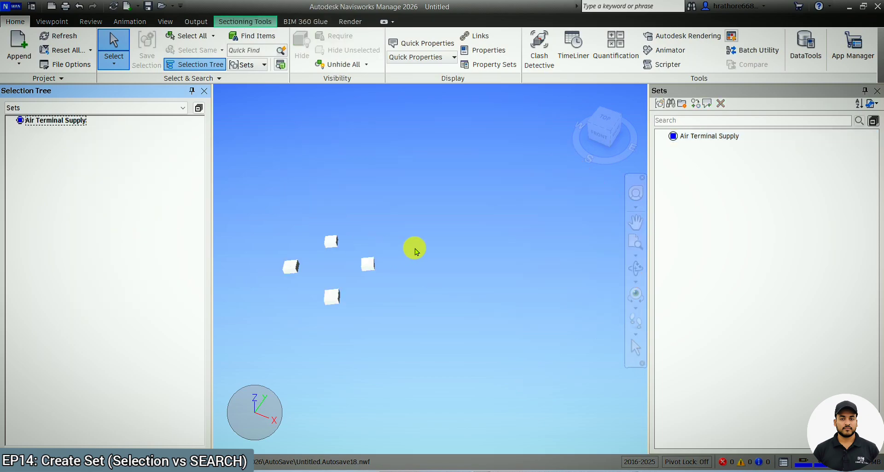
Switch the selection tree back to Standard and expand HVAC NWC.nwc and its GROUND FLOOR FFL level.
left_click(167, 110)
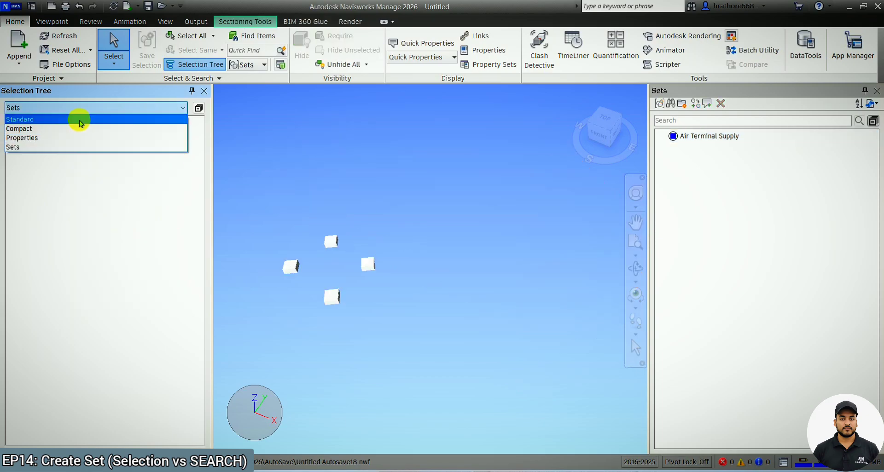
left_click(79, 120)
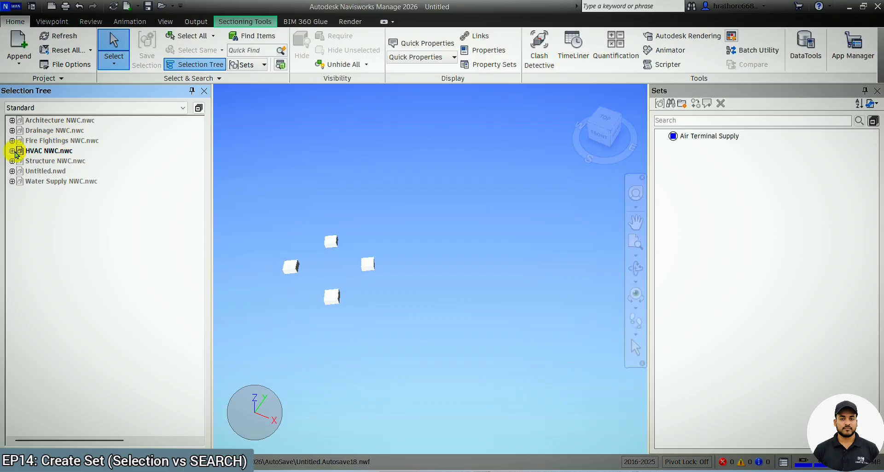
left_click(12, 151)
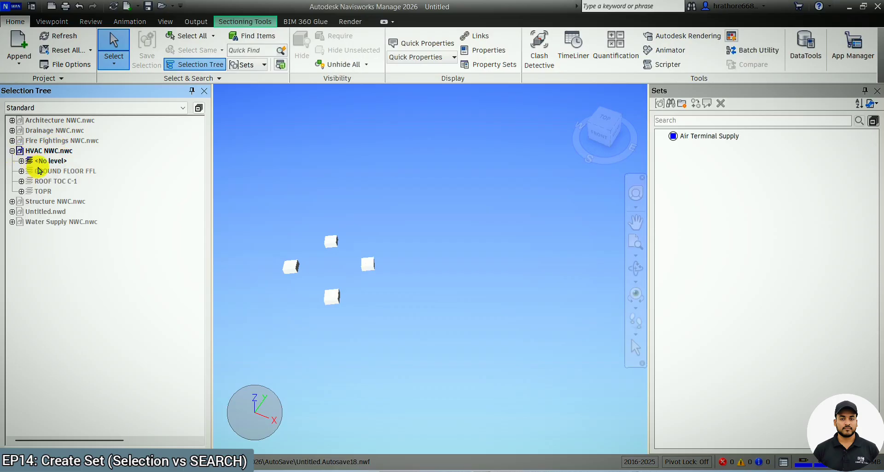
left_click(22, 171)
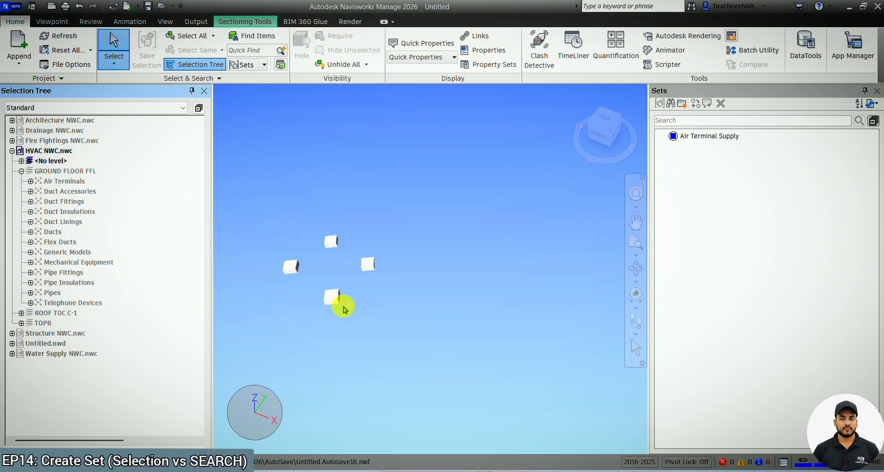
Unhide all items and select an exterior Basic Wall in the model.
left_click(357, 68)
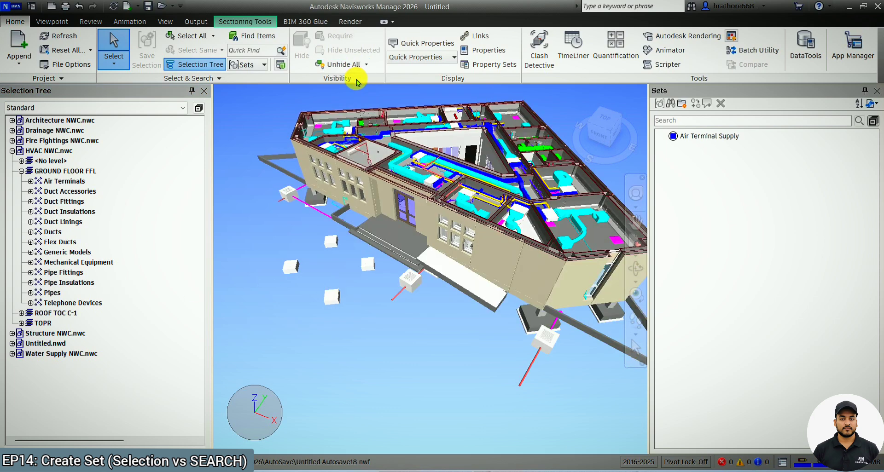
left_click(331, 296)
left_click(367, 264)
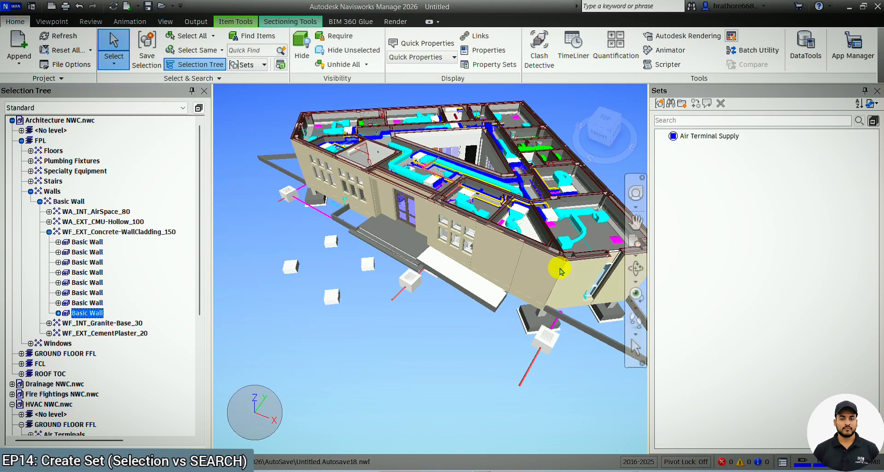
Clear the selection, zoom into the ductwork, and pick HVAC items in the model to inspect them in the selection tree.
key("Escape")
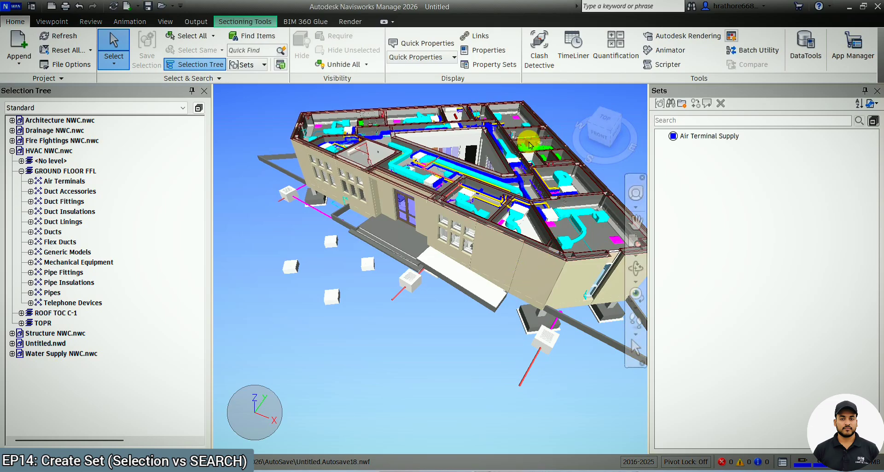
scroll(468, 154, "up", 5)
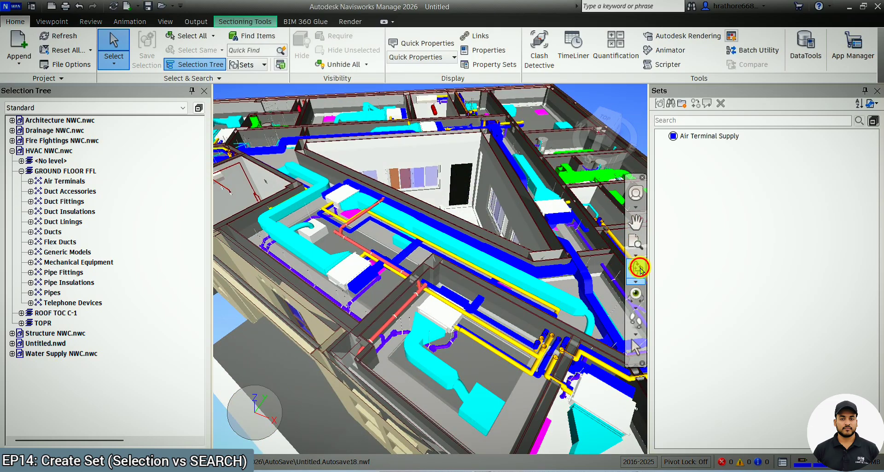
left_click(636, 267)
mouse_move(403, 252)
left_mouse_down()
mouse_move(411, 270)
mouse_move(416, 261)
left_mouse_up()
scroll(419, 307, "up", 4)
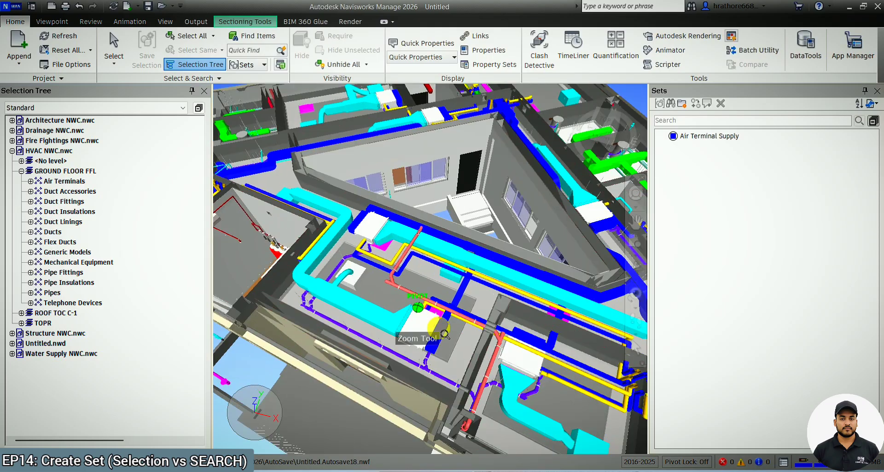
left_click(635, 352)
left_click(455, 337)
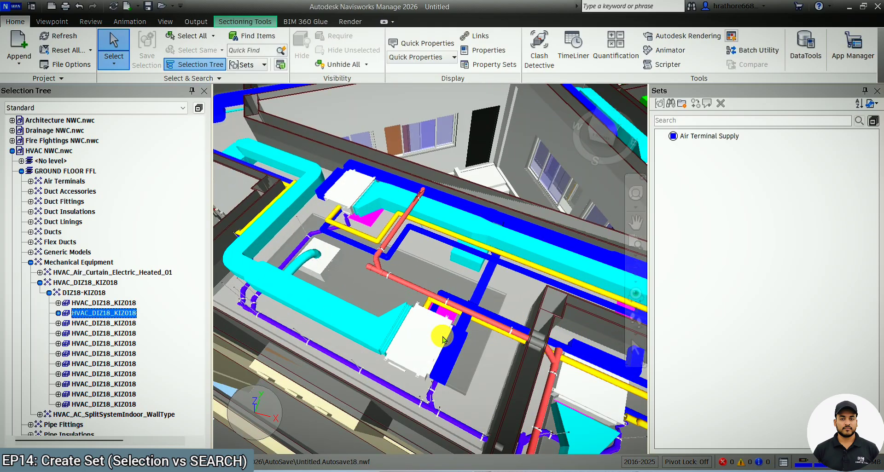
left_click(332, 321)
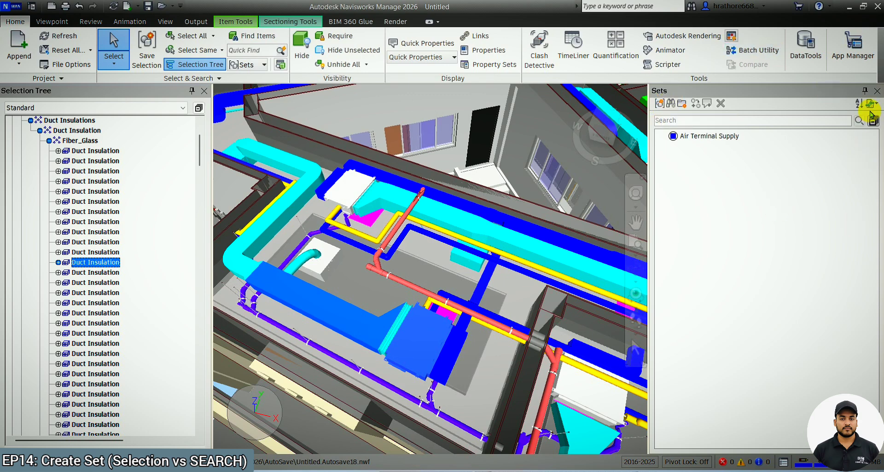
left_click(878, 91)
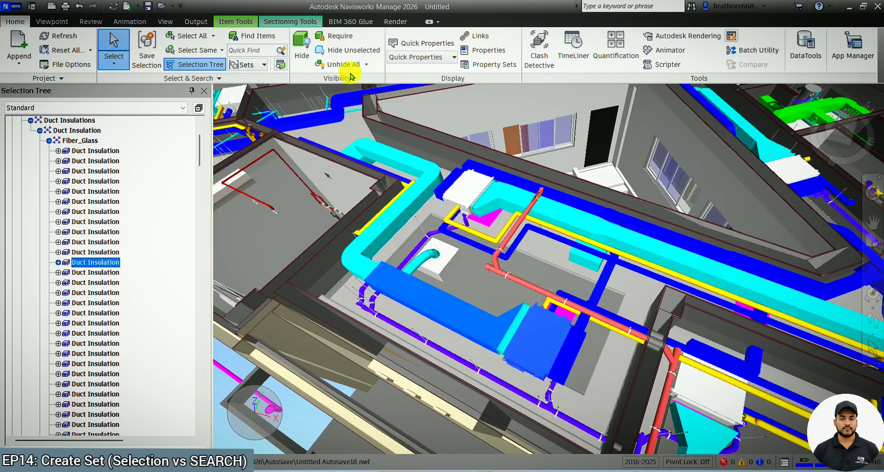
left_click(265, 66)
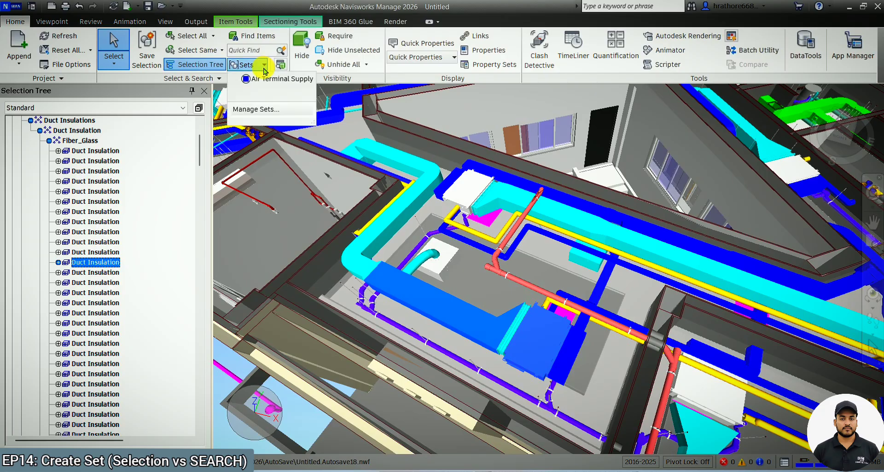
left_click(262, 111)
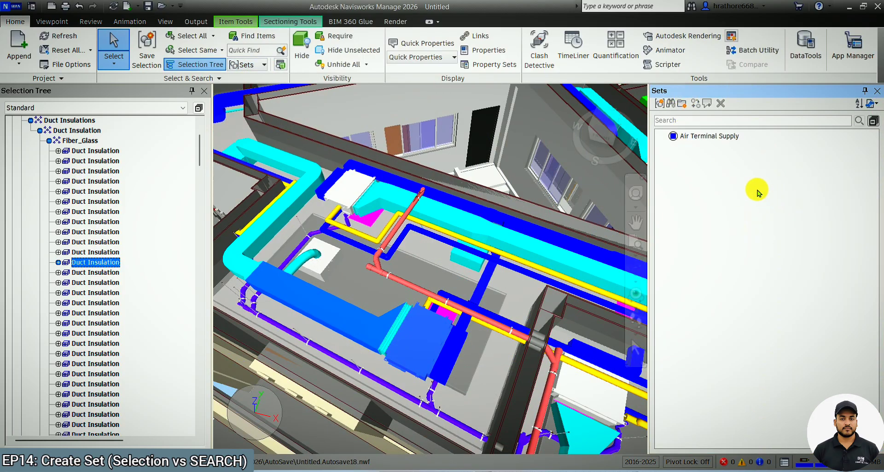
Clear the selection and review the slide comparing Selection Sets with Search Sets.
scroll(377, 178, "down", 10)
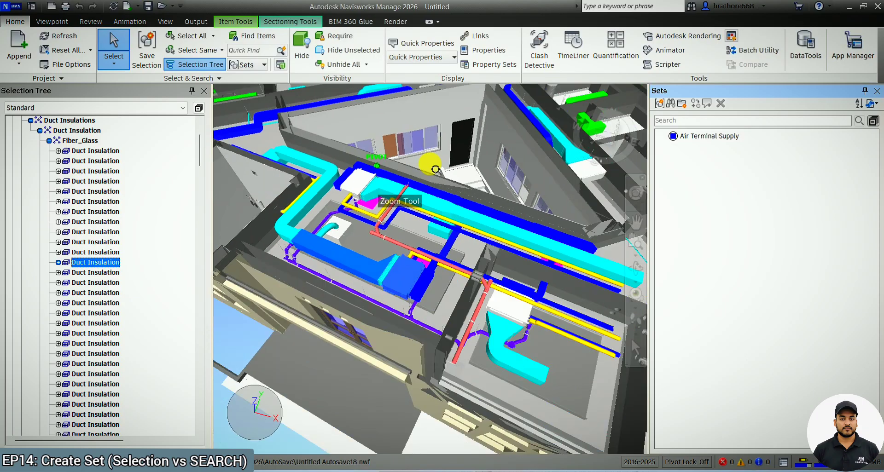
scroll(341, 328, "up", 2)
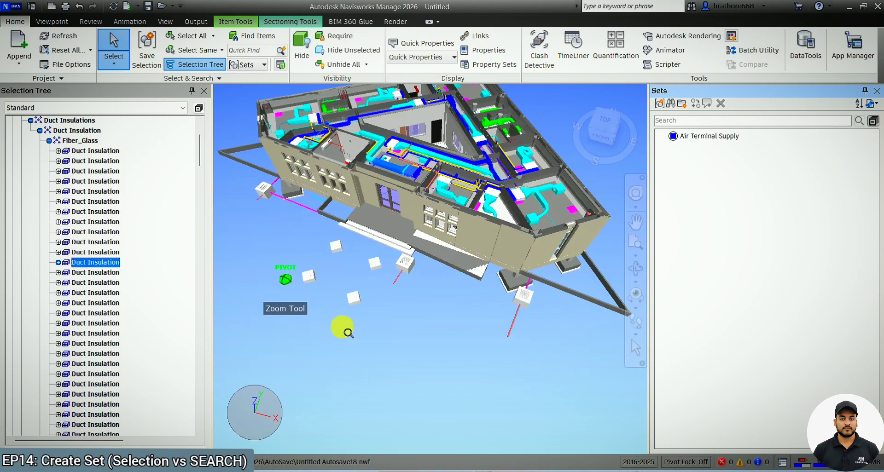
left_click(354, 348)
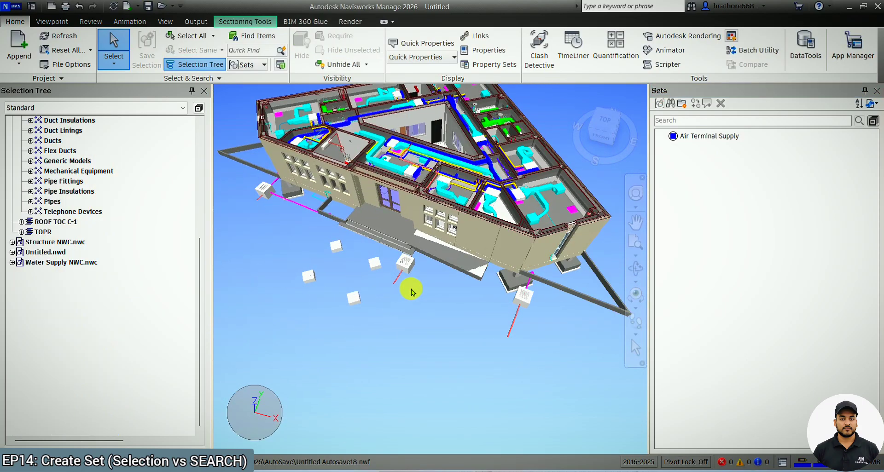
mouse_move(460, 468)
left_click(459, 431)
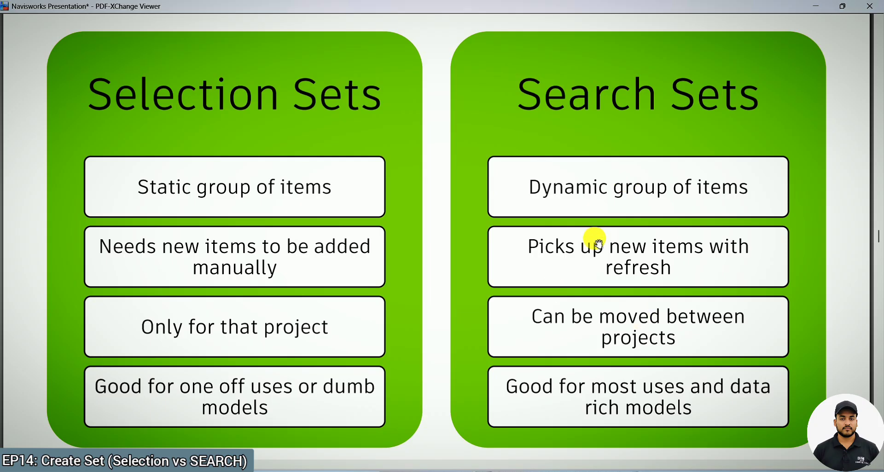
left_click(823, 14)
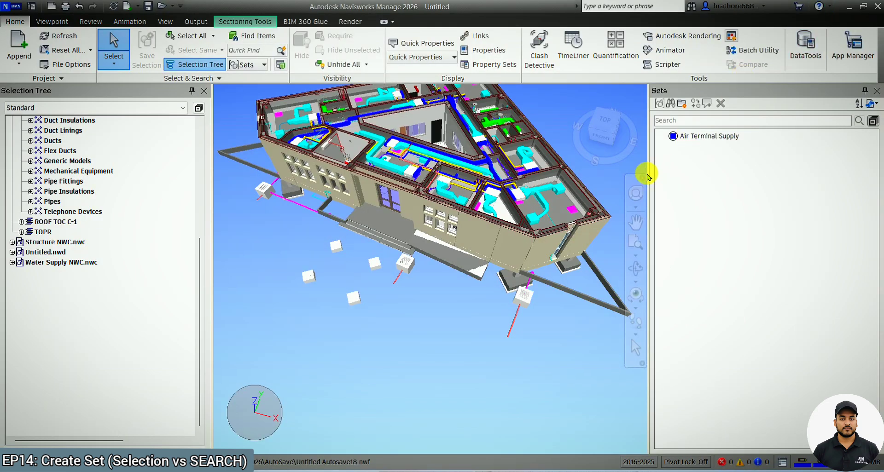
Reframe the building and close the Sets panel.
scroll(411, 293, "down", 2)
scroll(411, 293, "up", 2)
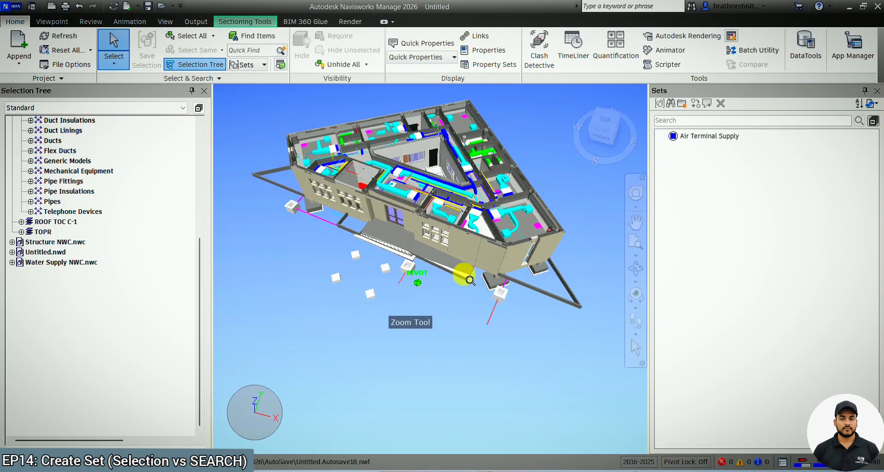
left_click(635, 269)
left_click_drag(528, 270, 553, 266)
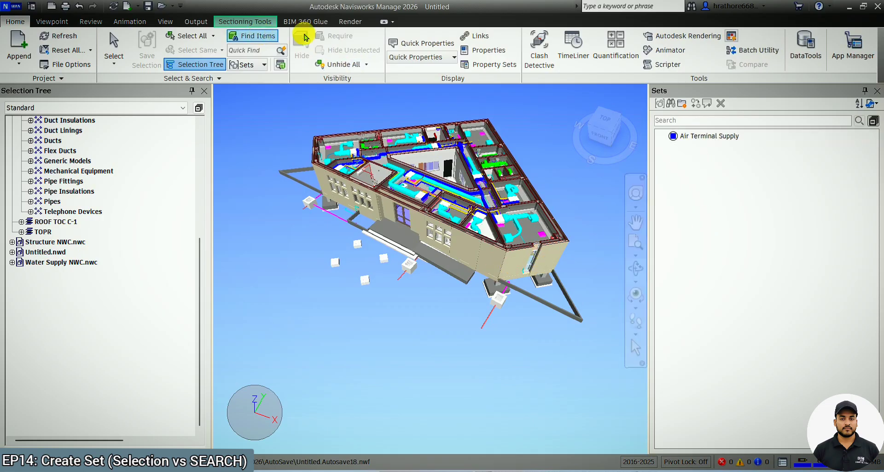
left_click(877, 93)
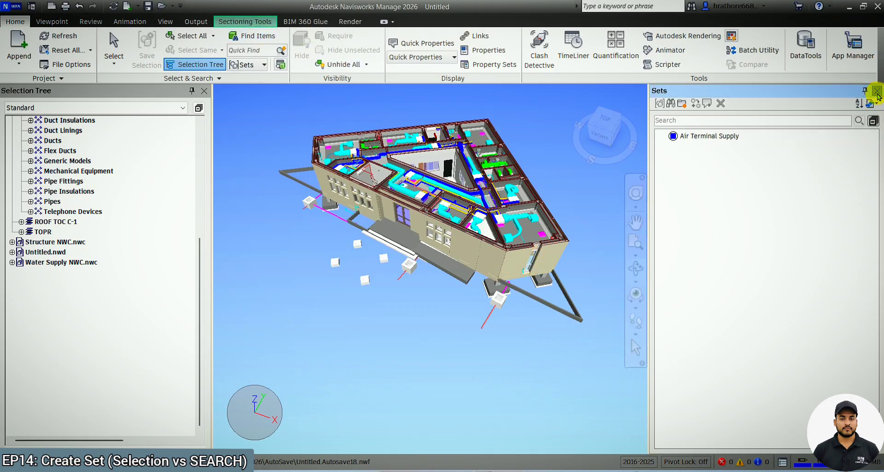
left_click(877, 92)
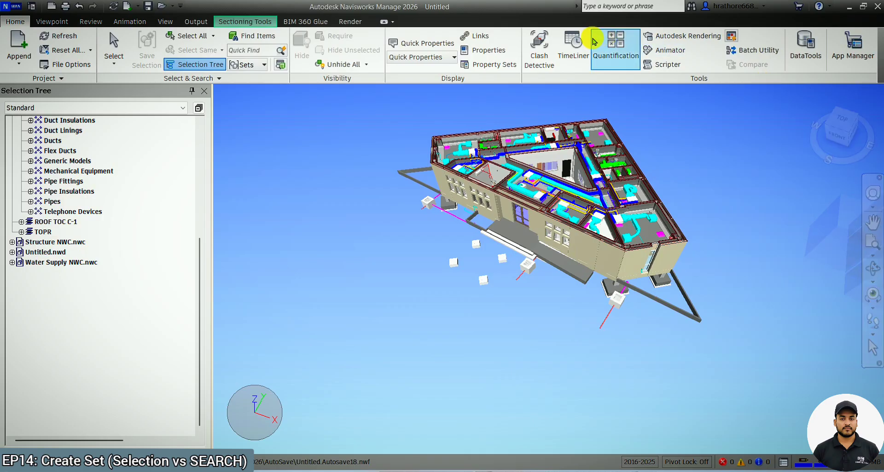
Open the Properties panel, select a supply air diffuser below the building, and widen the selection tree.
left_click(497, 51)
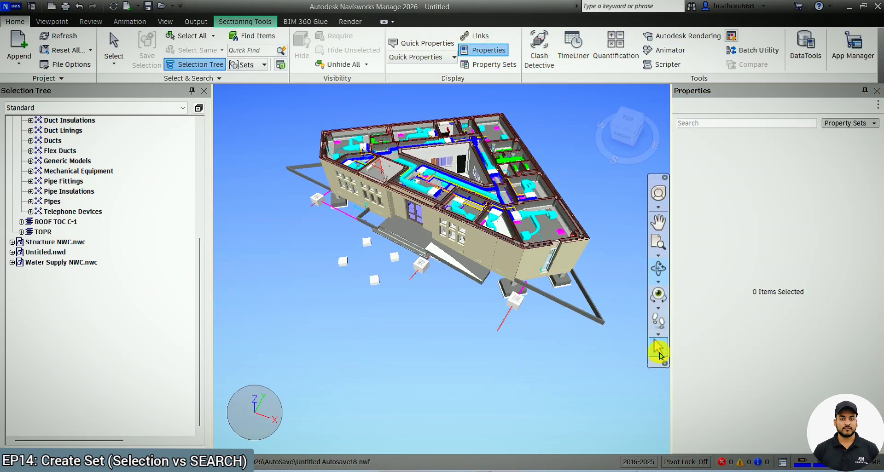
left_click(659, 349)
scroll(396, 259, "up", 5)
left_click(391, 255)
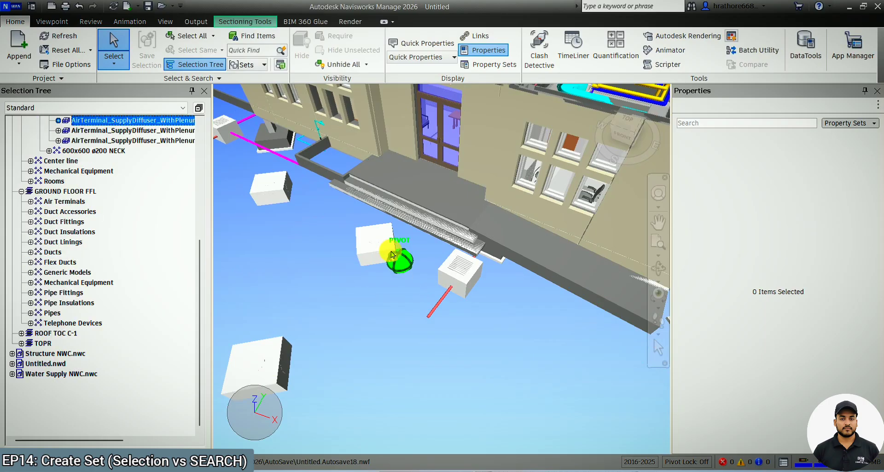
left_click_drag(221, 277, 306, 296)
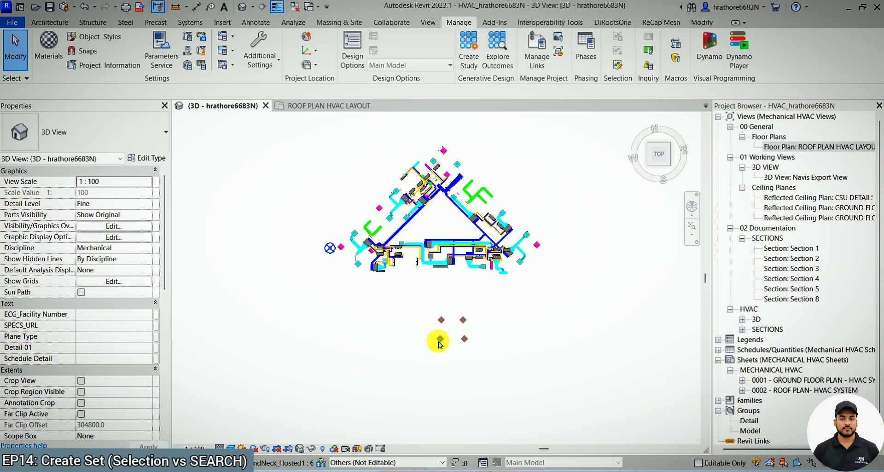
Browse the selected diffuser's Item and Element property tabs.
scroll(439, 345, "up", 3)
left_click(441, 341)
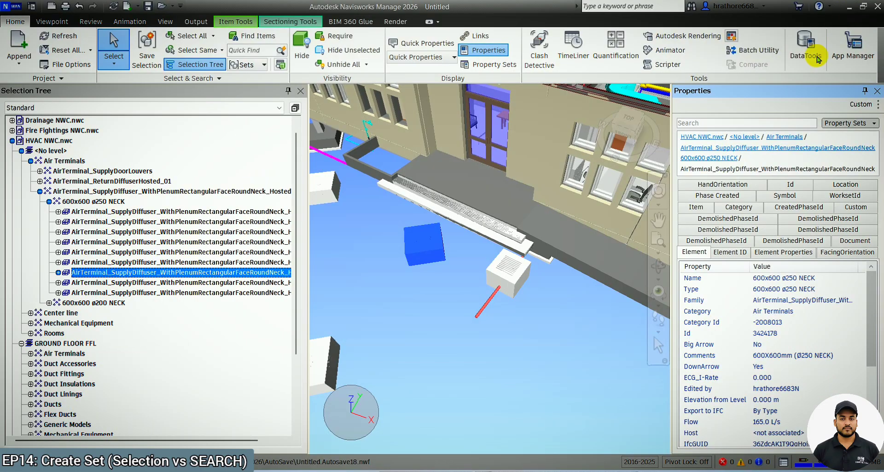
scroll(581, 272, "down", 5)
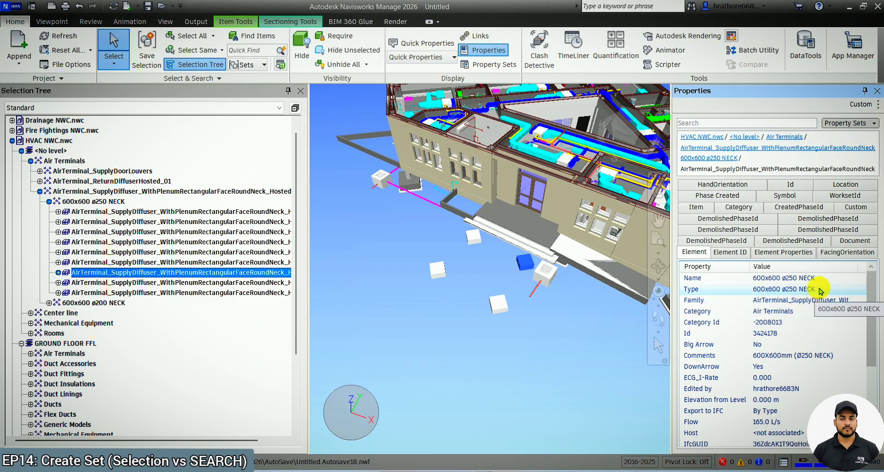
scroll(817, 295, "down", 3)
scroll(817, 304, "up", 3)
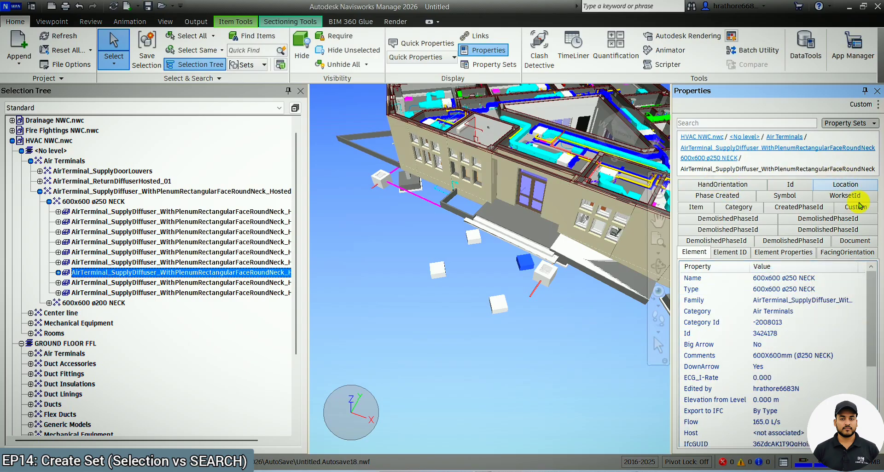
left_click(702, 209)
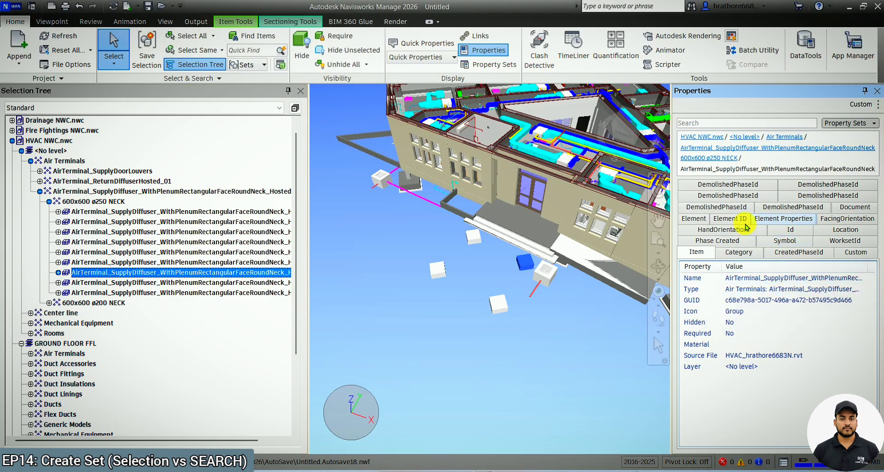
left_click(701, 221)
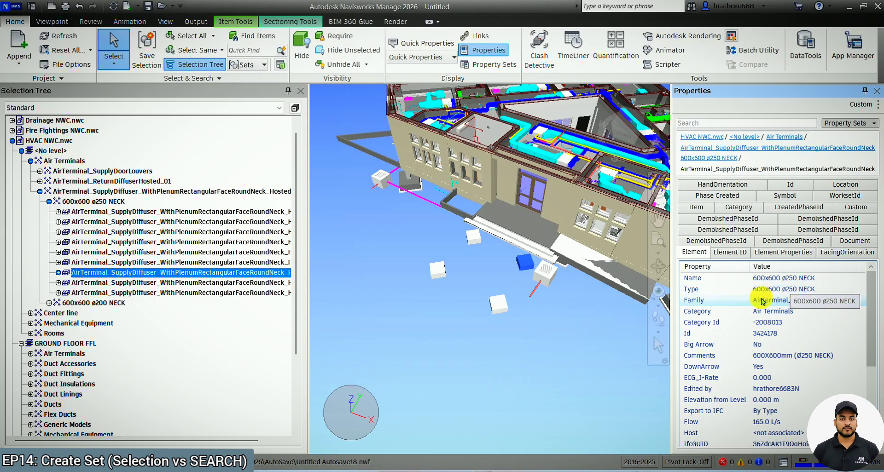
Create a search set from the diffuser's Type property value 600x600 ø250 NECK.
right_click(752, 287)
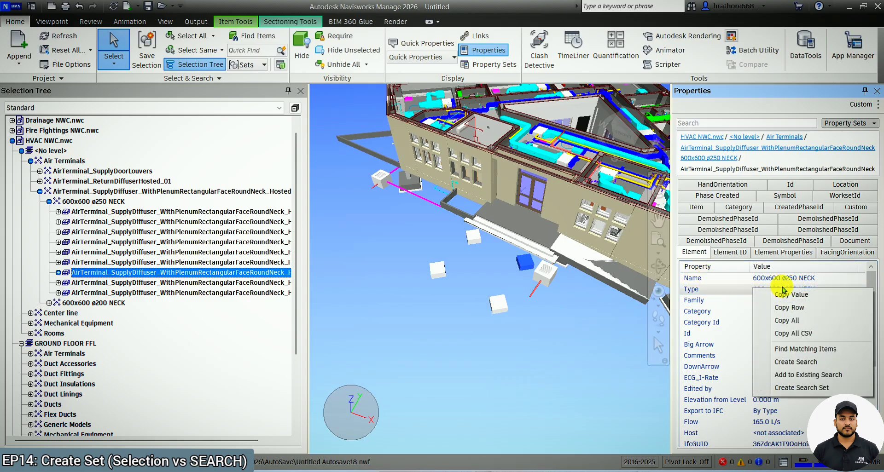
left_click(805, 389)
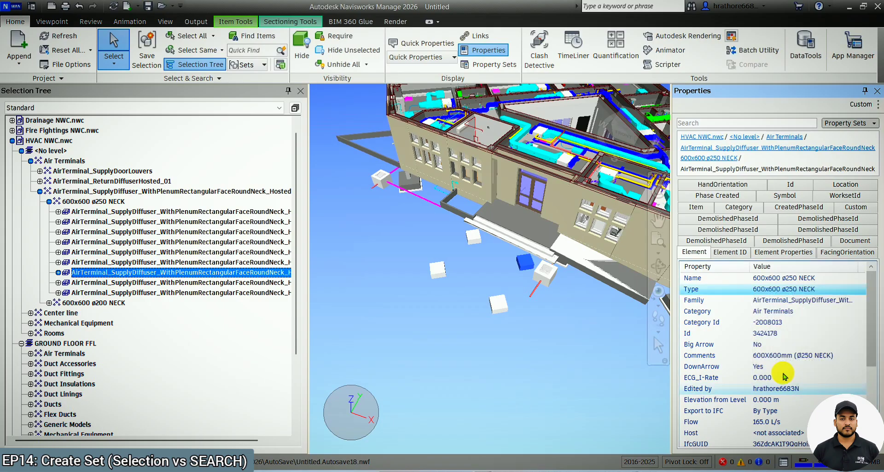
Open Manage Sets to check the new Type search set, then close the Sets panel.
left_click(247, 66)
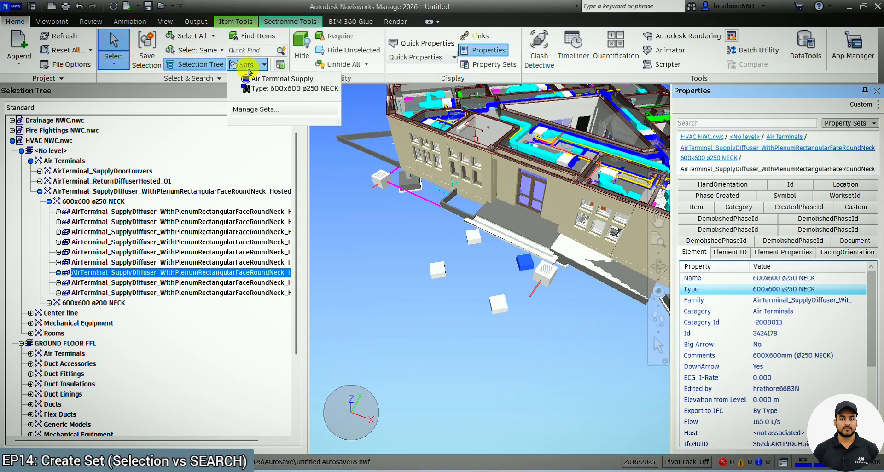
left_click(256, 109)
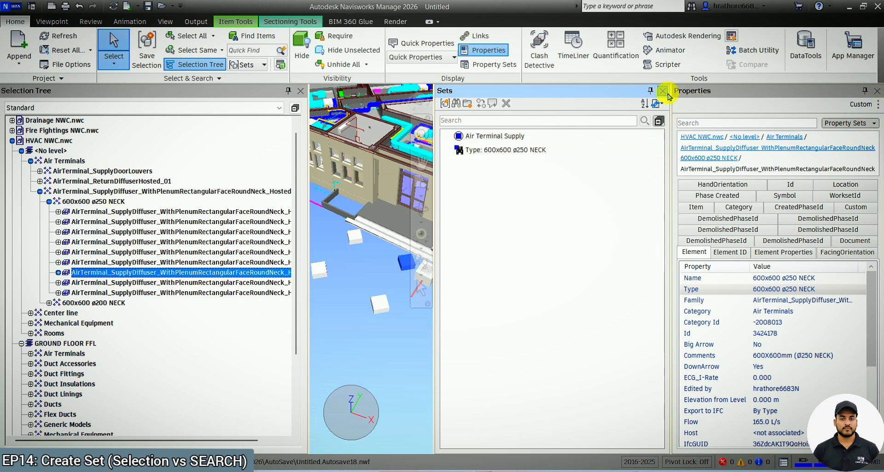
left_click(663, 90)
Switch the selection tree to display Sets and select the Type: 600x600 ø250 NECK set.
left_click(131, 110)
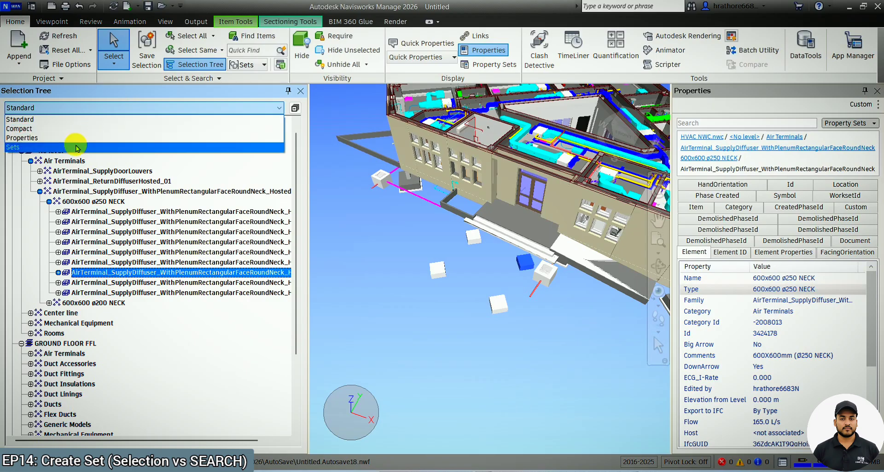
left_click(75, 146)
left_click(84, 131)
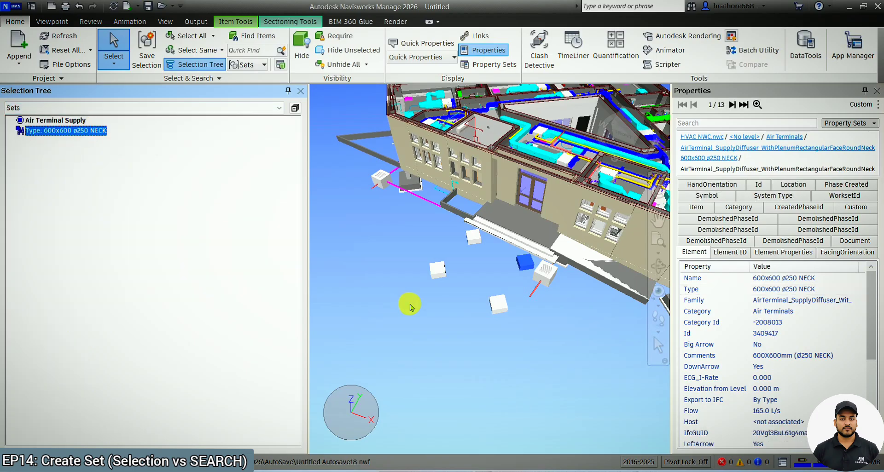
Hide everything except the items of the Type: 600x600 ø250 NECK search set.
scroll(378, 361, "down", 3)
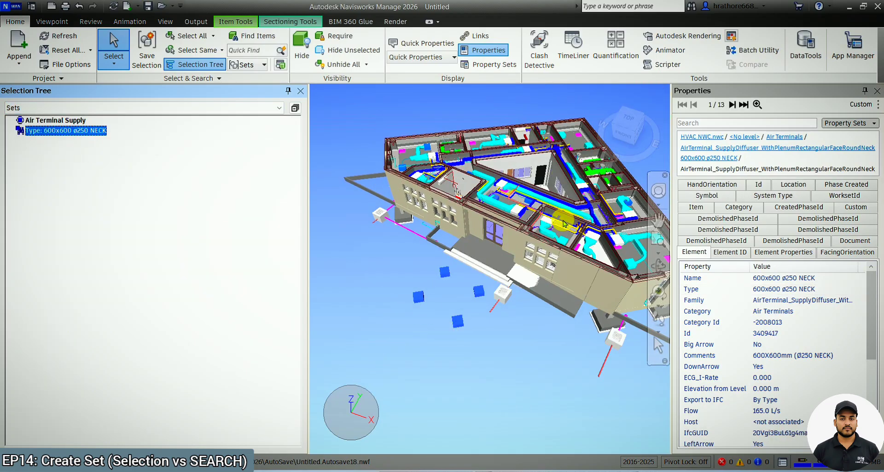
right_click(82, 135)
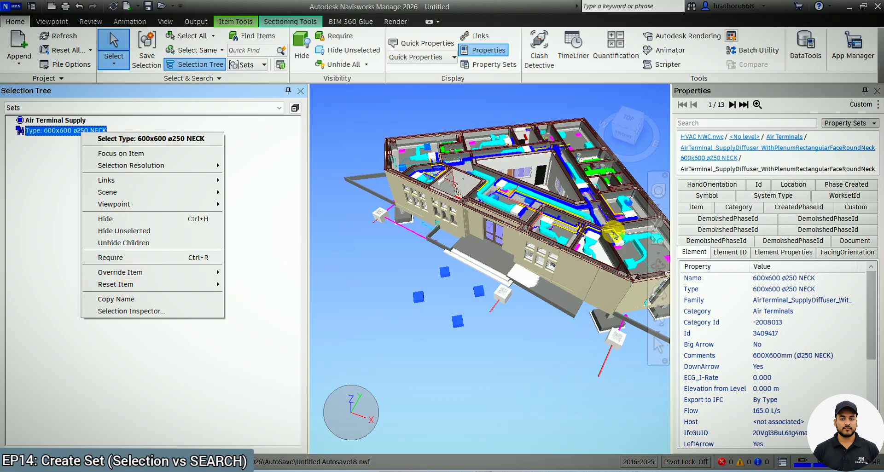
left_click(127, 232)
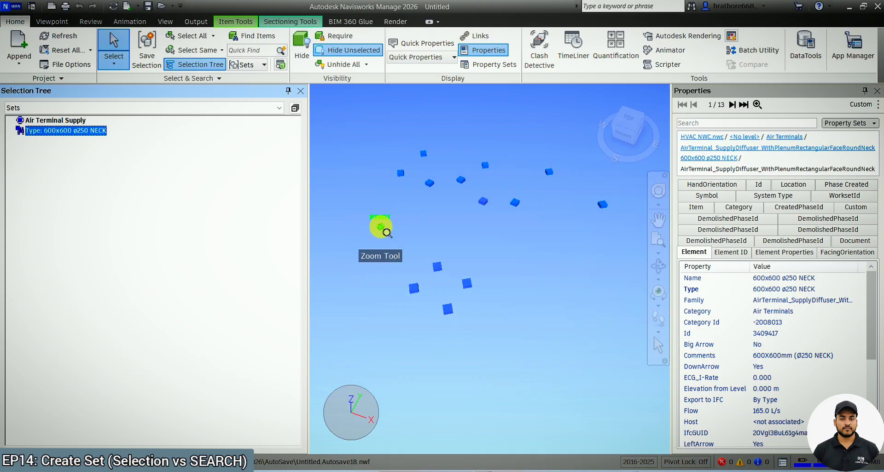
Clear the selection and select a single remaining air terminal in the view.
left_click(457, 251)
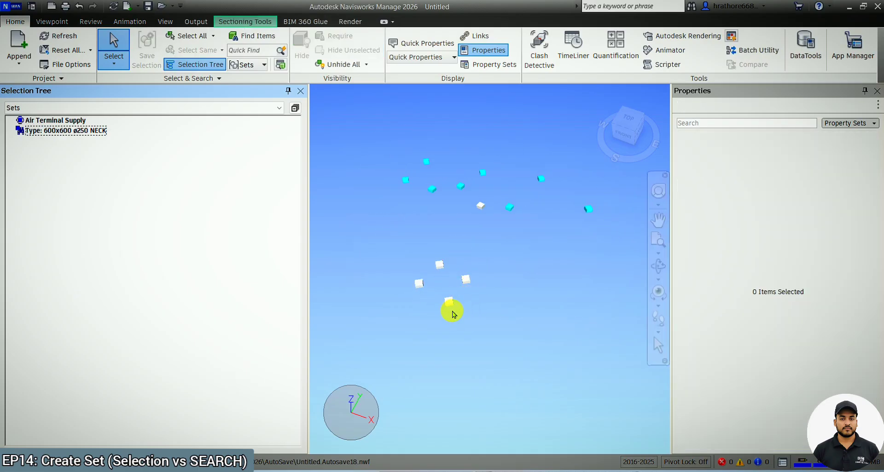
left_click(509, 206)
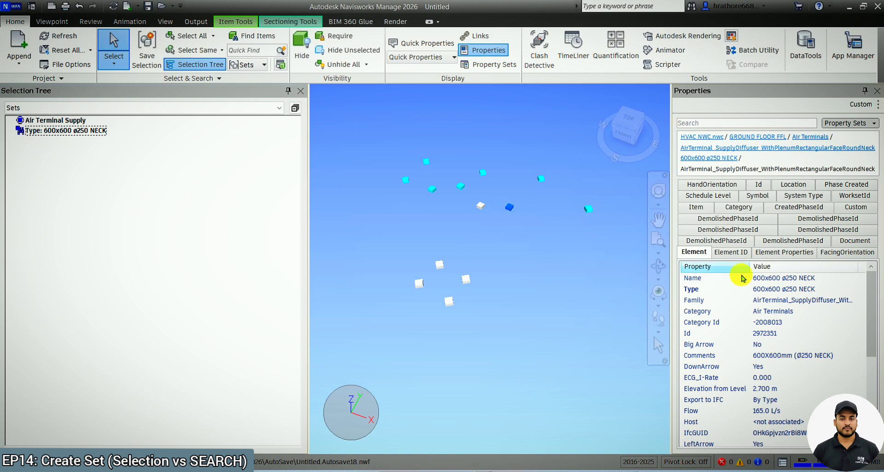
Restore the Type set selection and unhide all hidden items so the full model shows again.
key("Escape")
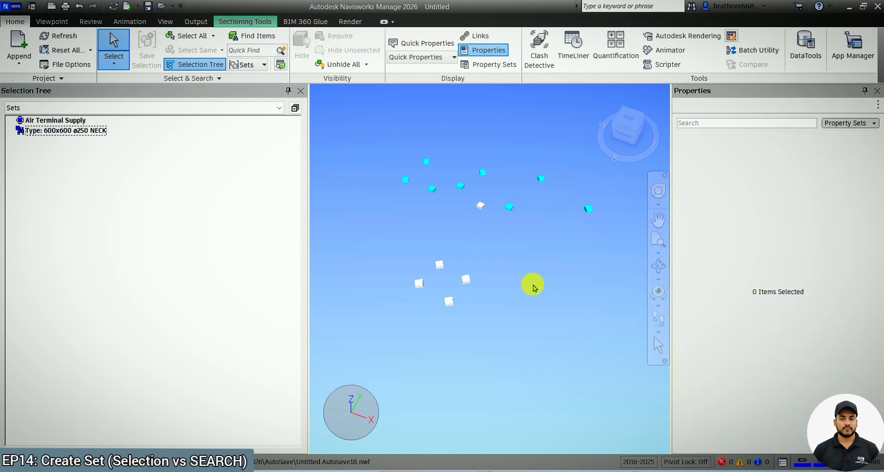
key("ctrl+z")
key("ctrl+z")
scroll(533, 285, "up", 1)
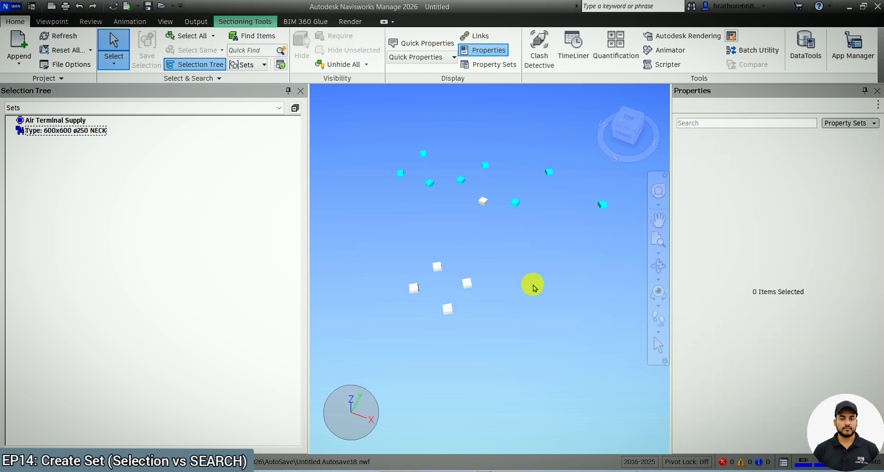
key("ctrl+z")
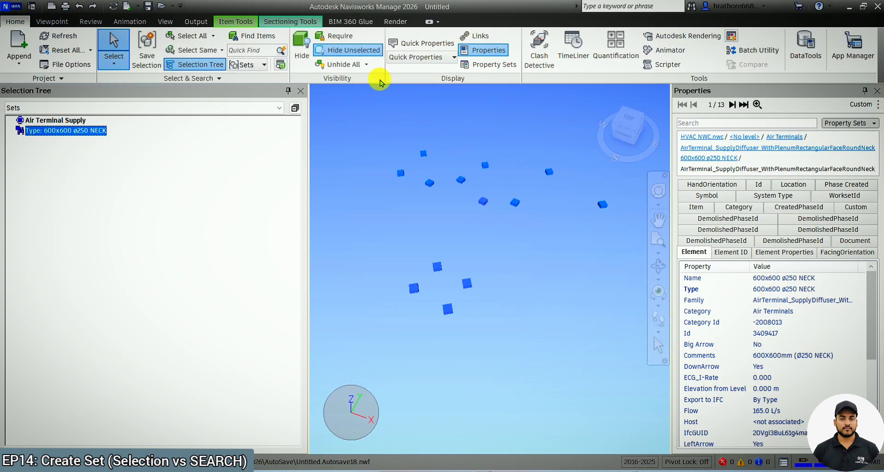
left_click(358, 64)
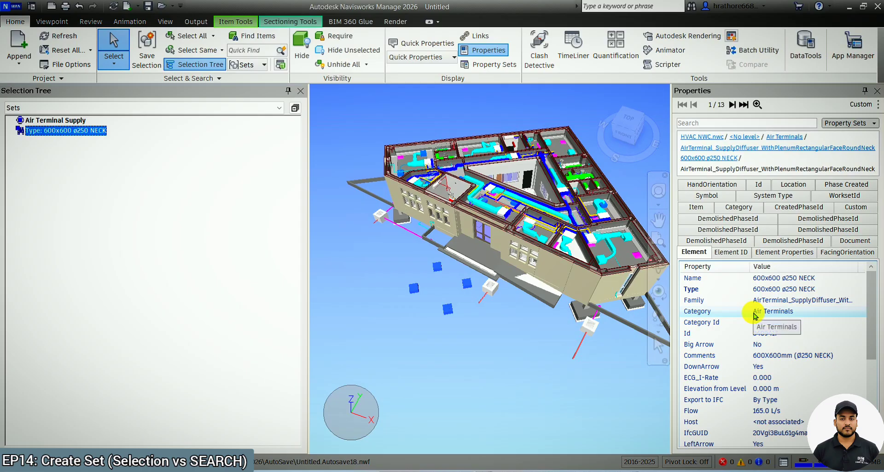
Open Find Items and pick HVAC NWC.nwc as the search scope.
scroll(473, 323, "down", 2)
left_click(503, 375)
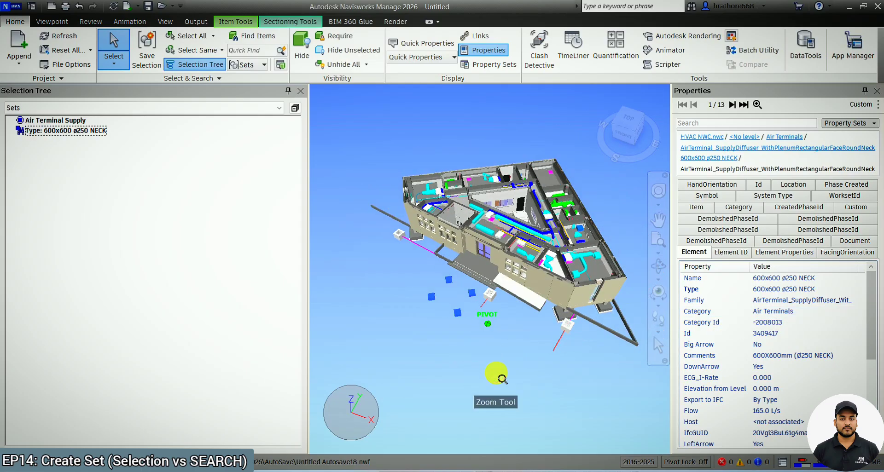
scroll(627, 276, "up", 1)
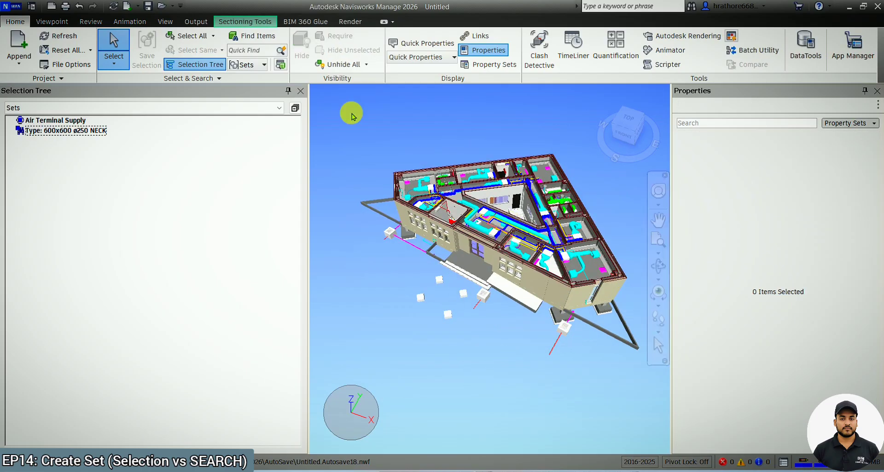
left_click(266, 44)
left_click_drag(516, 173, 663, 127)
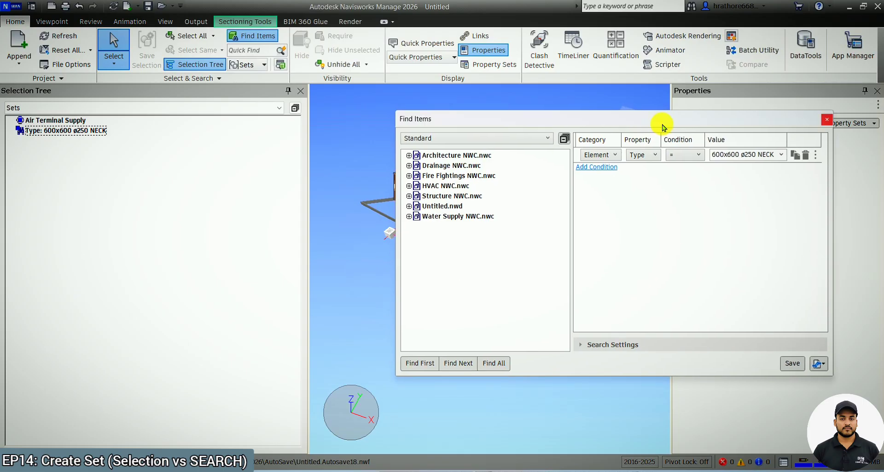
left_click(462, 186)
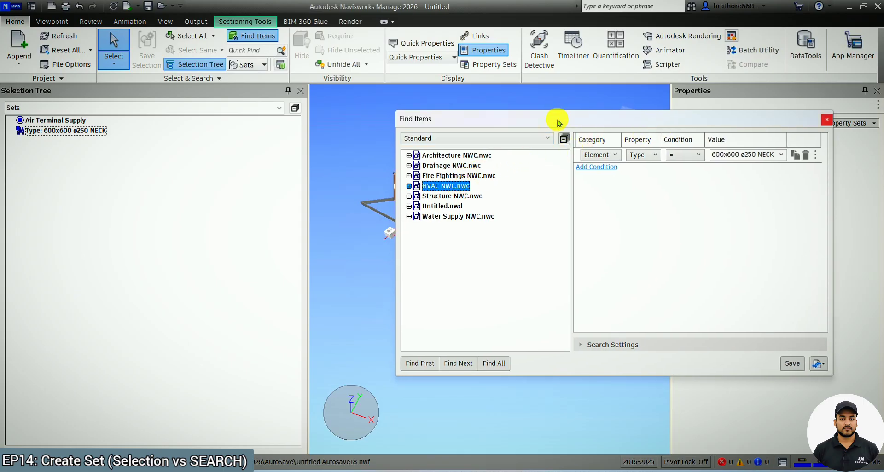
left_click_drag(559, 122, 178, 143)
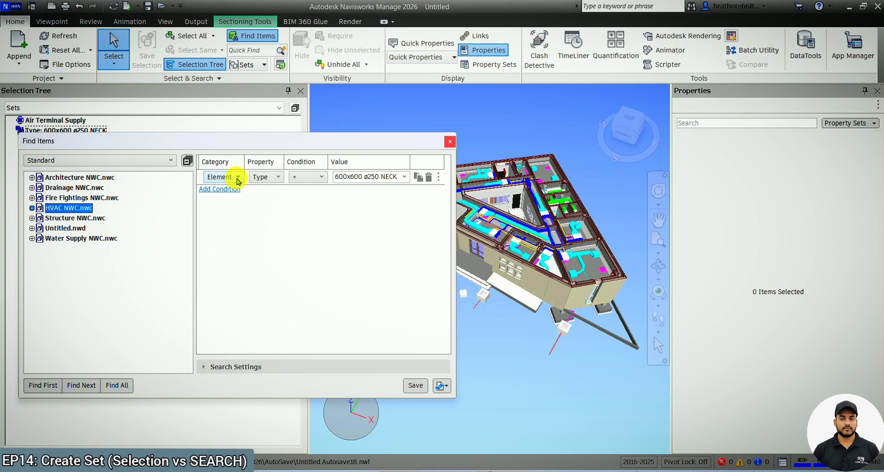
Select an air terminal in the view and inspect its Type property against the search condition.
left_click(467, 300)
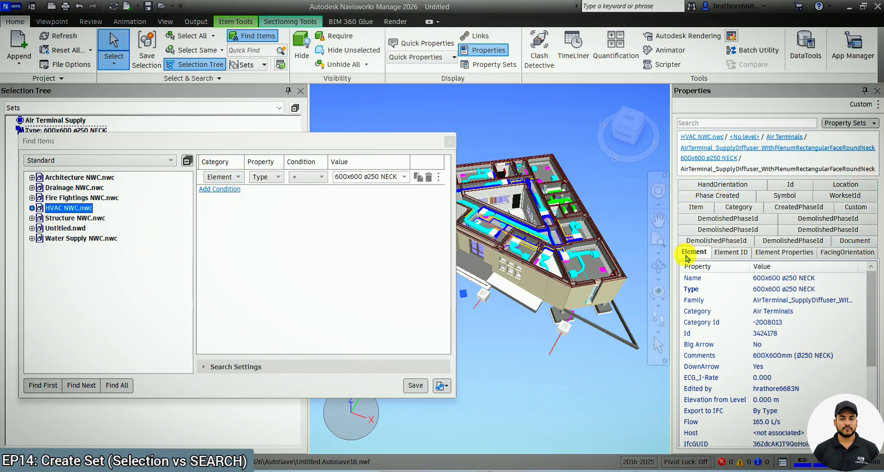
left_click(232, 182)
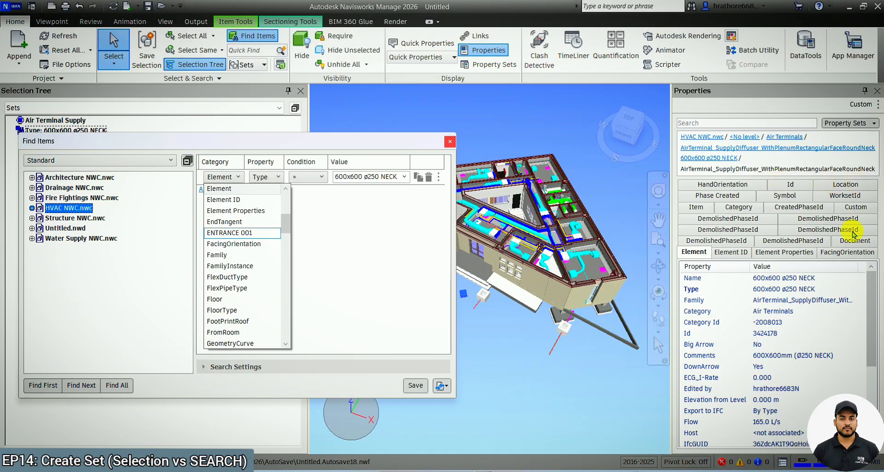
left_click(233, 189)
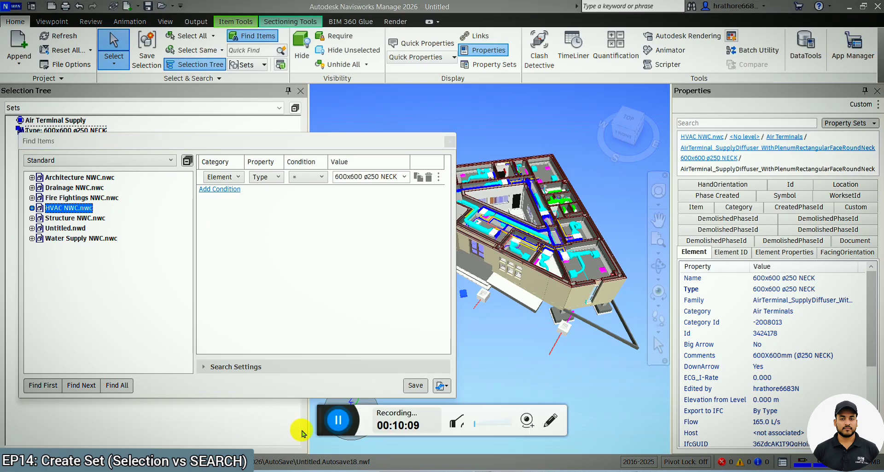
left_click_drag(323, 423, 59, 470)
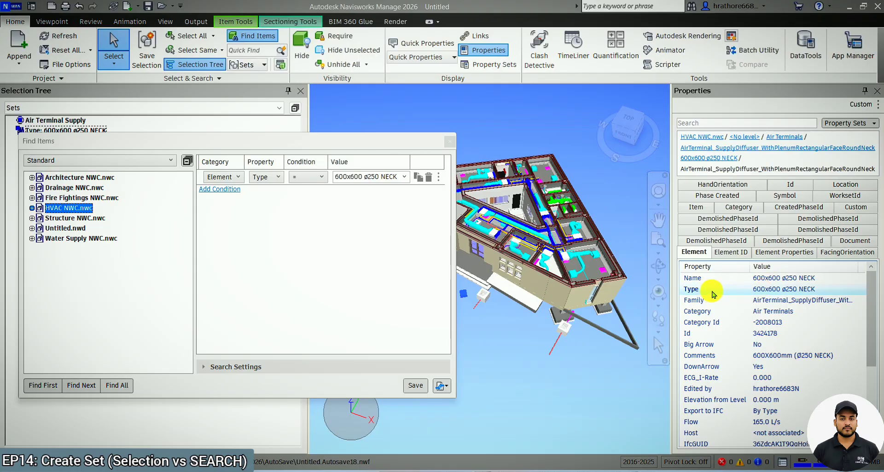
left_click(262, 177)
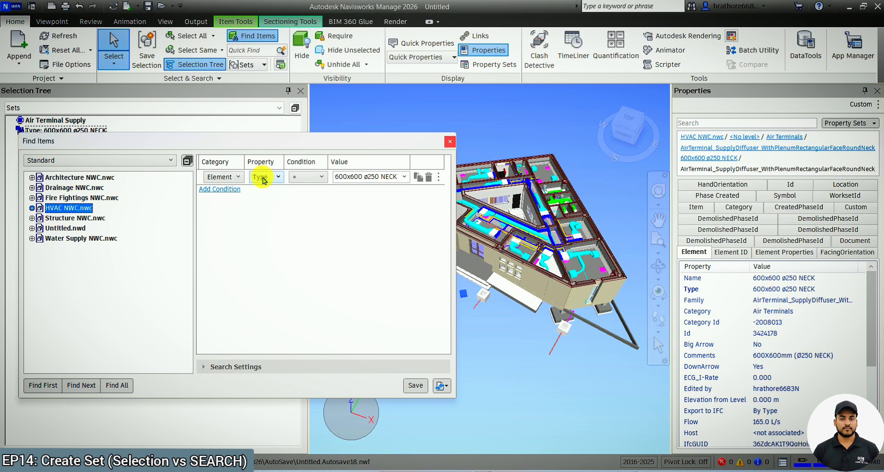
left_click(262, 178)
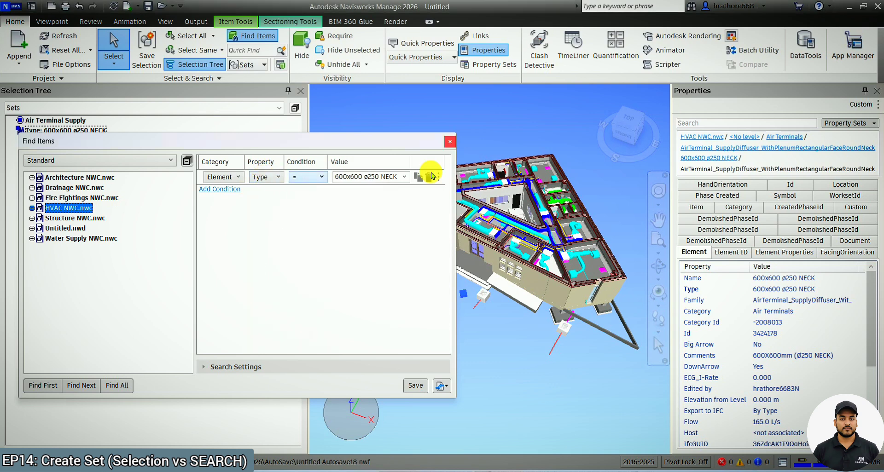
right_click(776, 289)
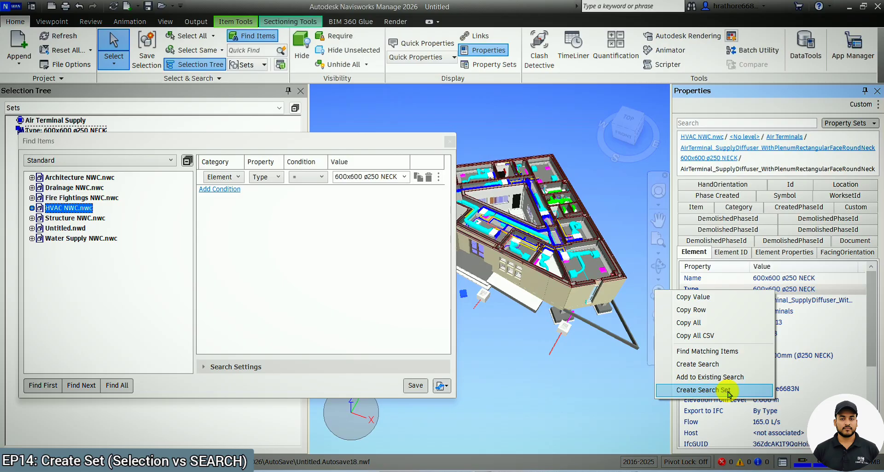
left_click(318, 226)
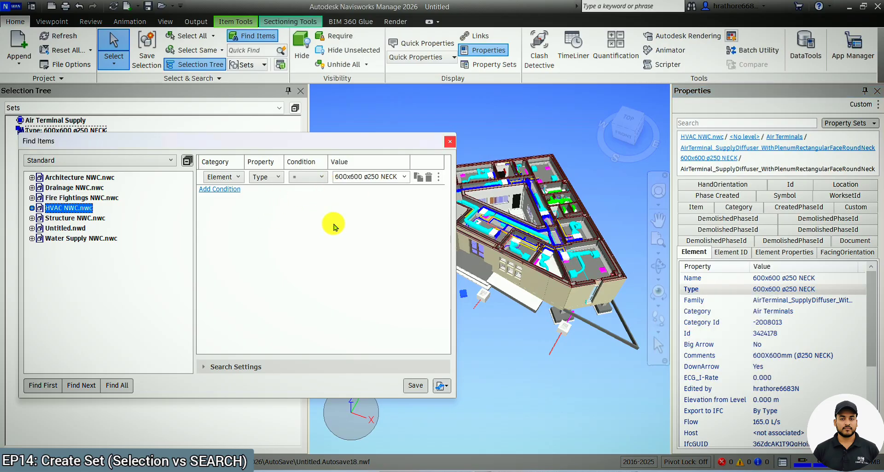
Delete the existing search condition and add a new one with category Element.
left_click(429, 178)
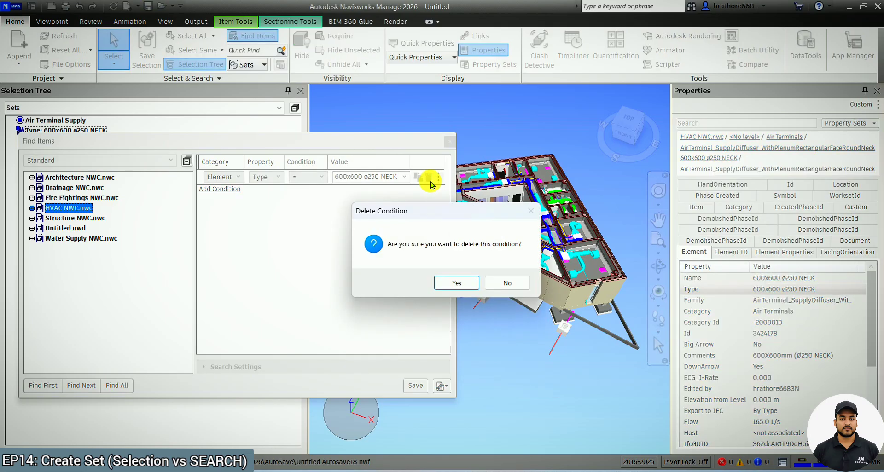
left_click(454, 282)
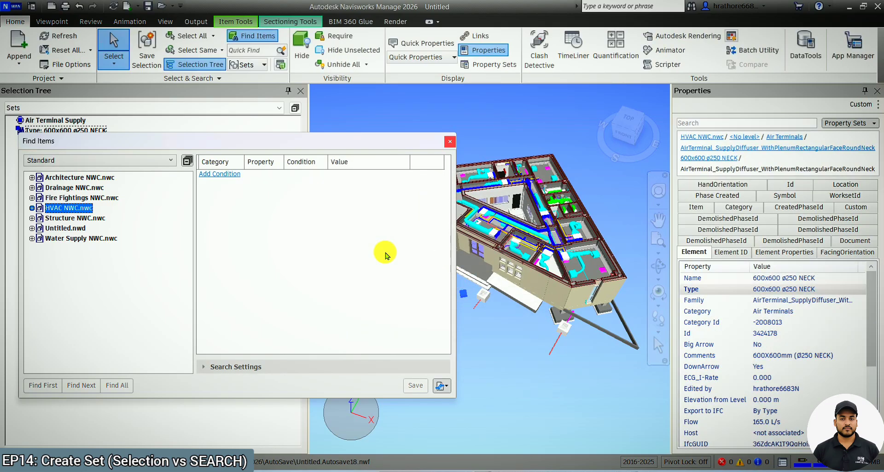
left_click(232, 180)
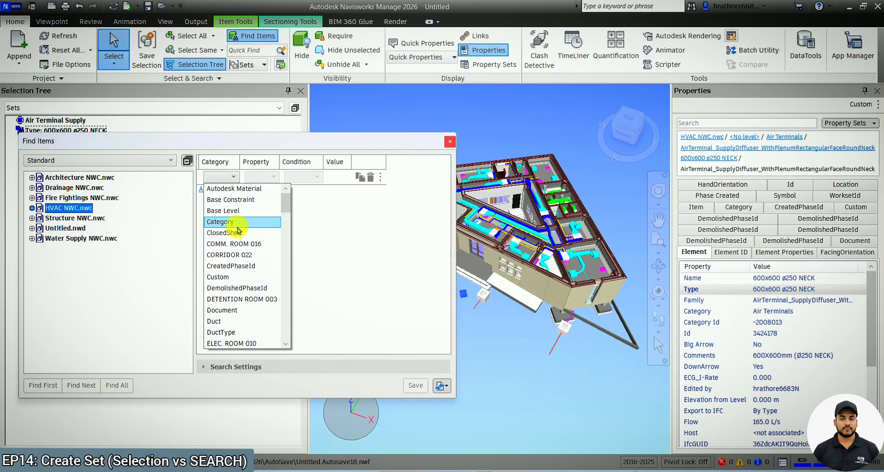
scroll(237, 226, "down", 1)
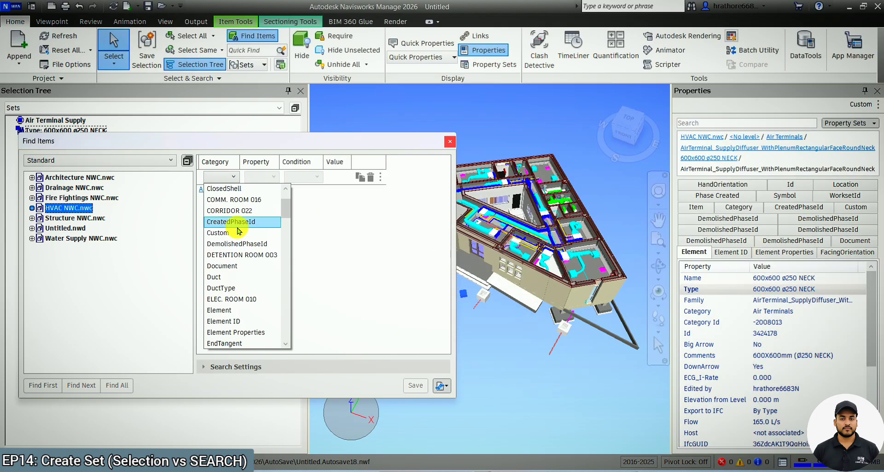
left_click(238, 311)
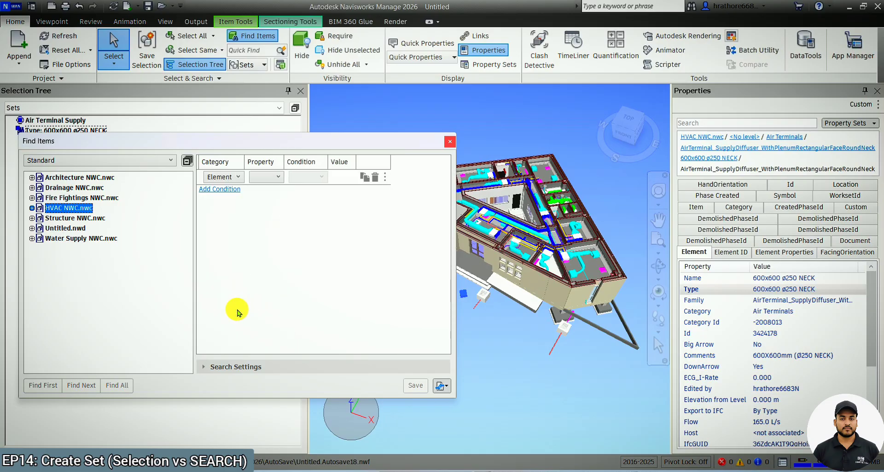
Set the condition to Type = 600x600 ø250 NECK and find all matching items.
left_click(272, 177)
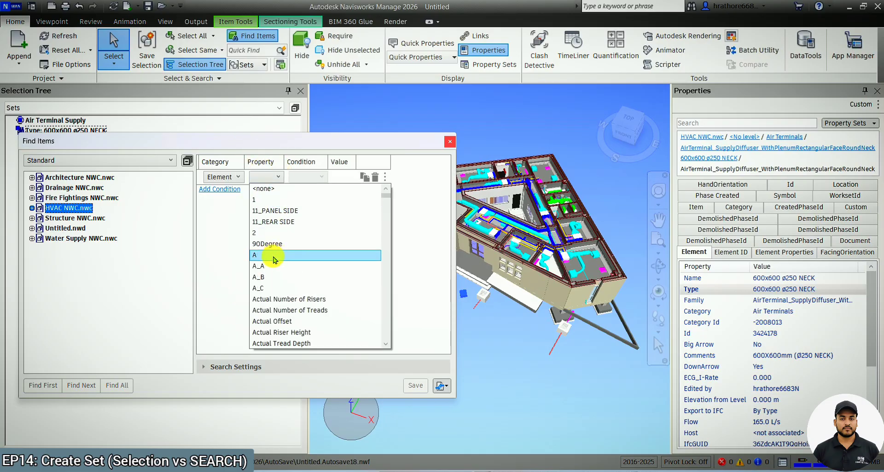
scroll(273, 260, "down", 20)
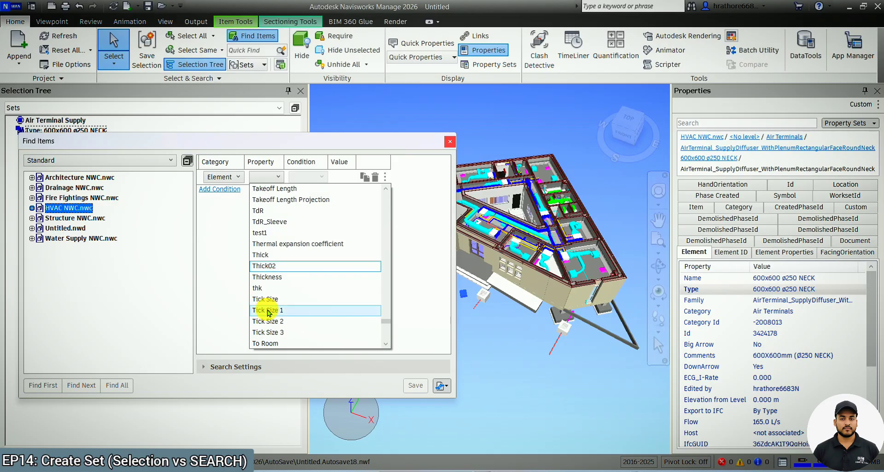
scroll(271, 276, "down", 4)
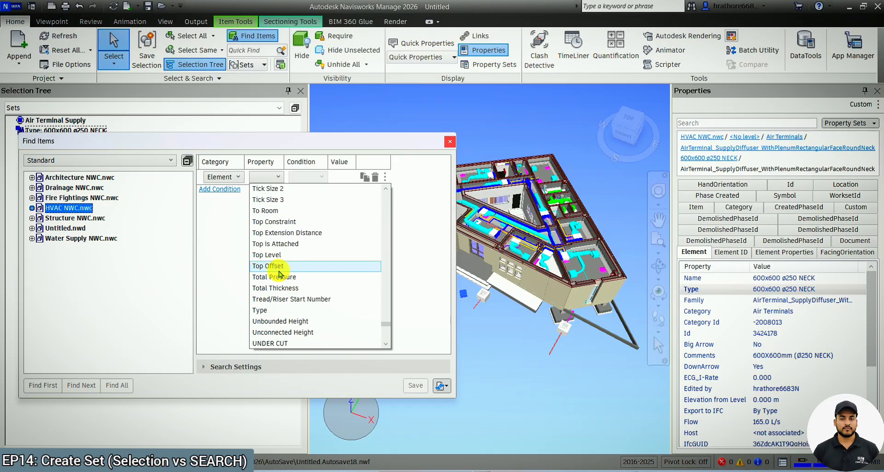
left_click(265, 310)
left_click(322, 177)
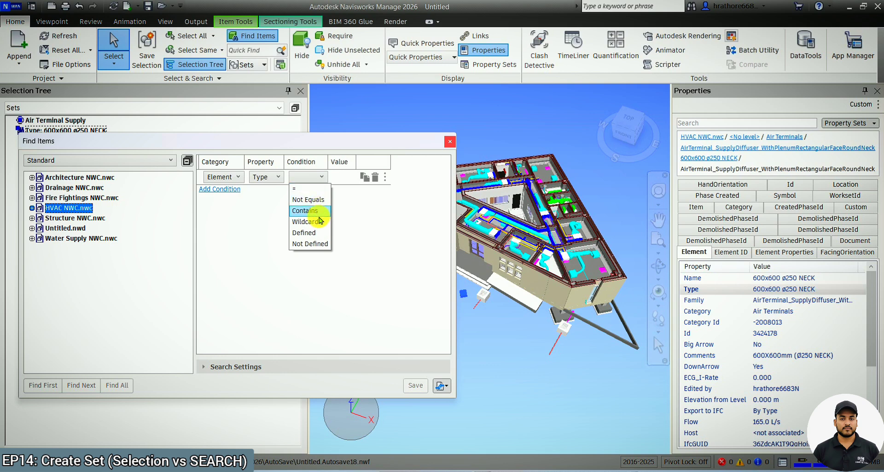
left_click(308, 189)
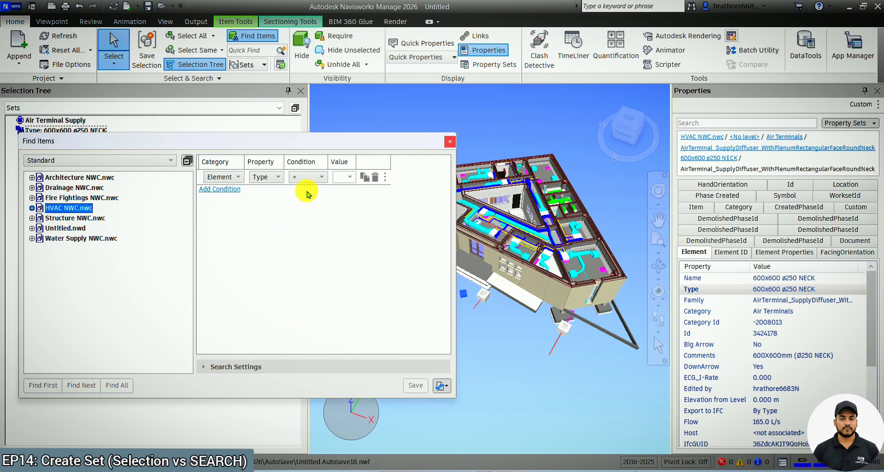
left_click(348, 177)
scroll(361, 211, "down", 6)
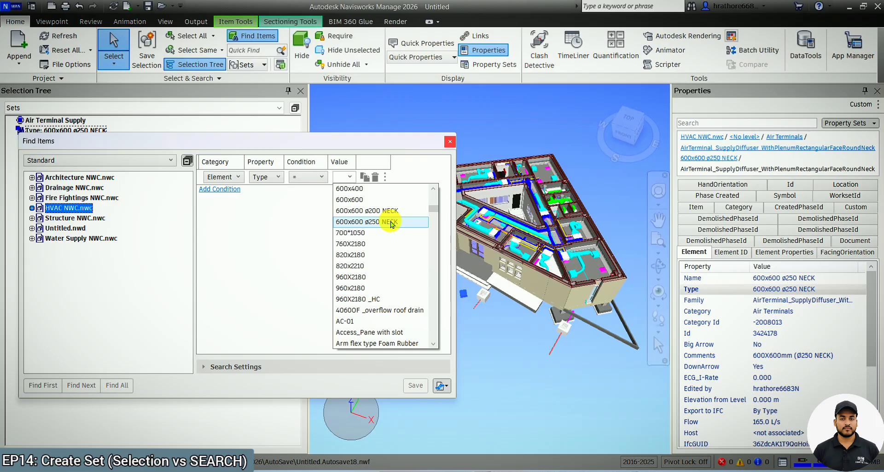
left_click(390, 222)
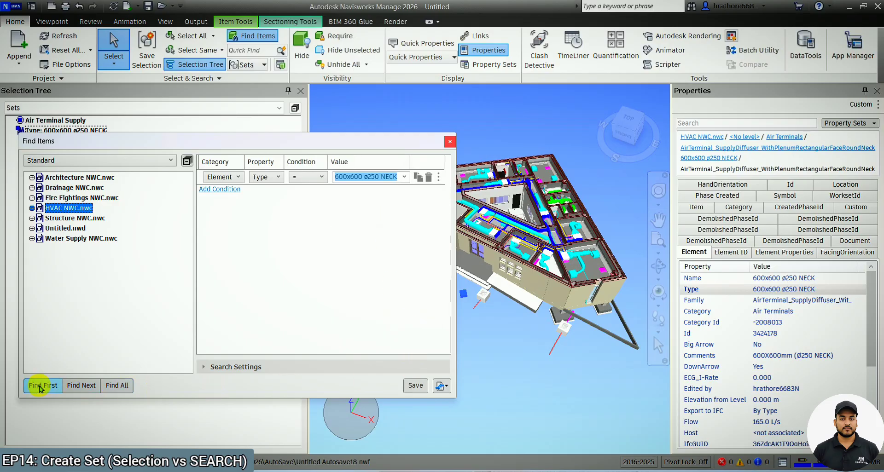
left_click(117, 385)
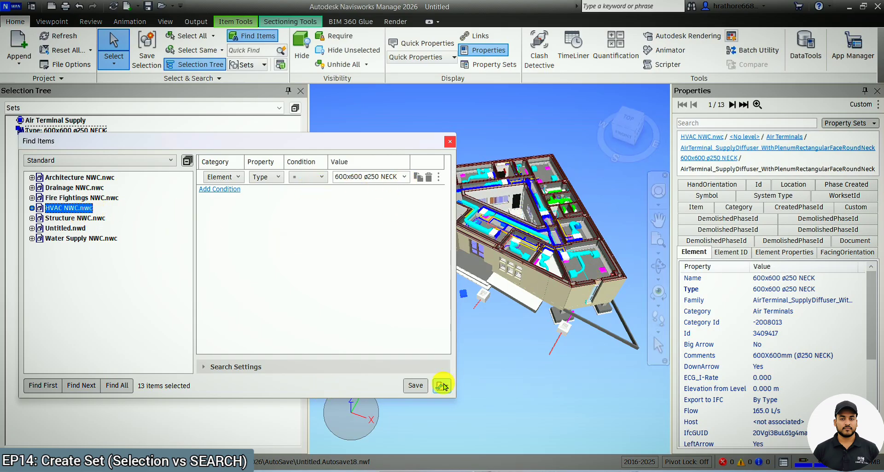
Save the search as a new search set named 600X600 Search Set.
left_click(415, 387)
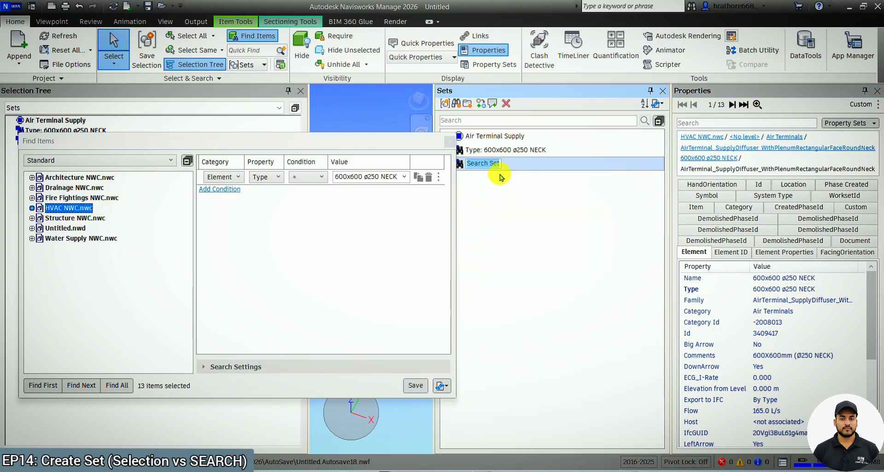
key("Caps_Lock")
type("600X")
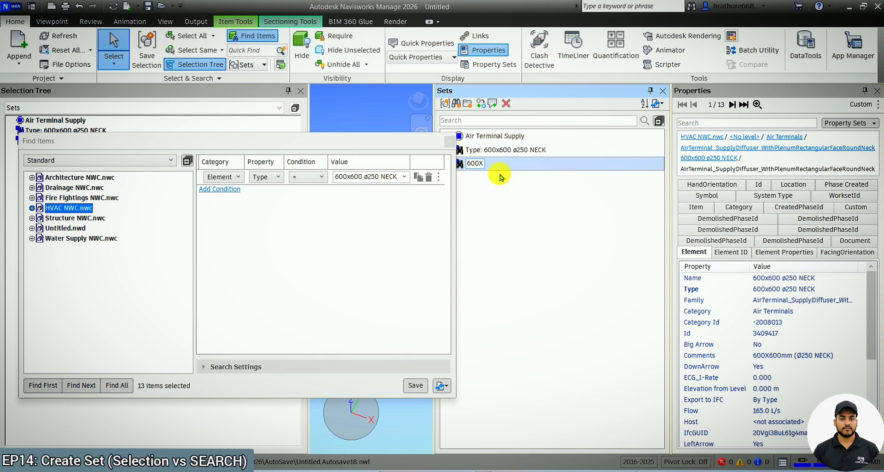
type("600S")
key("Caps_Lock")
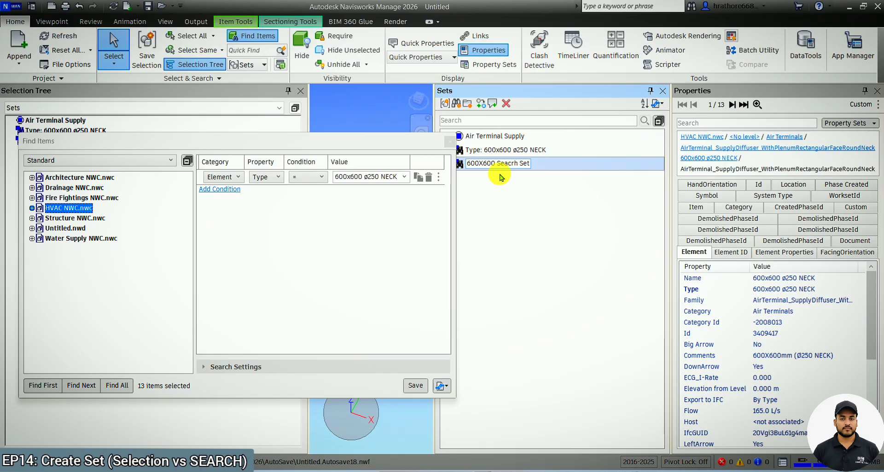
key("Return")
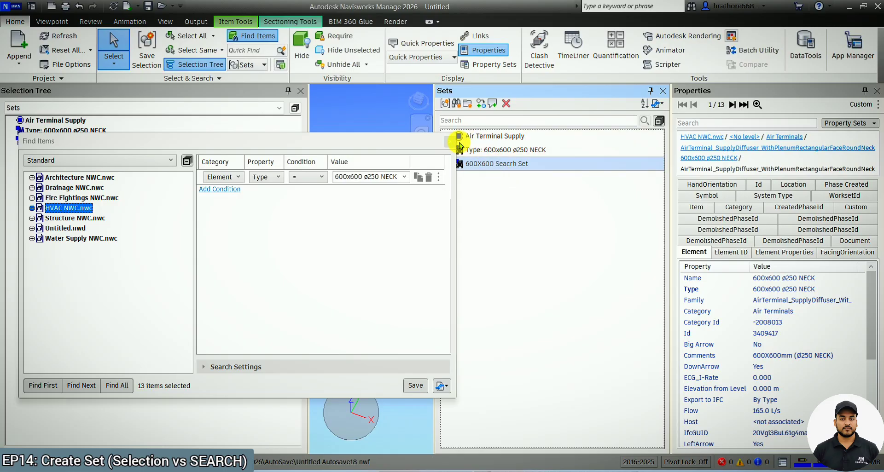
Close the Find Items window and the Sets panel.
left_click(450, 141)
left_click(258, 36)
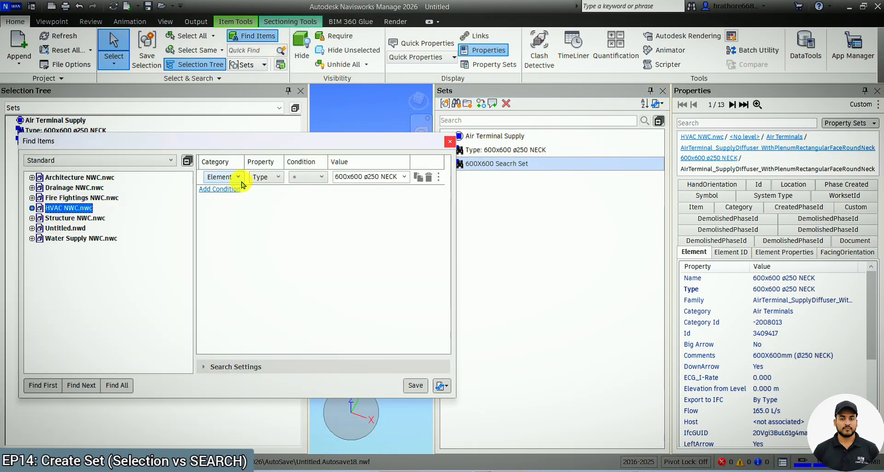
left_click(450, 142)
left_click(662, 91)
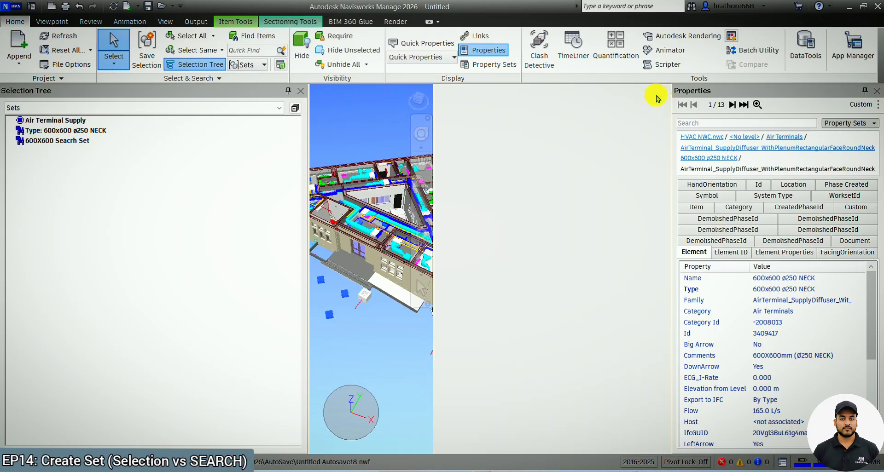
Select the 600X600 Search Set in the selection tree and hide all unselected items.
left_click(71, 108)
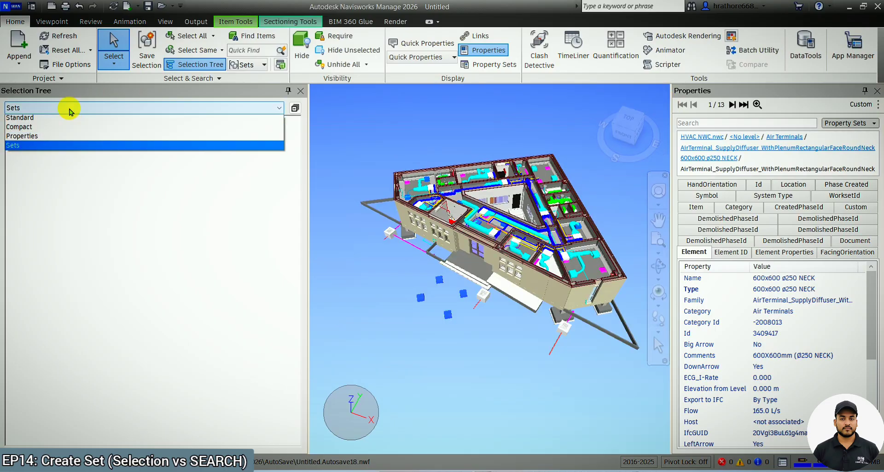
left_click(70, 108)
left_click(64, 141)
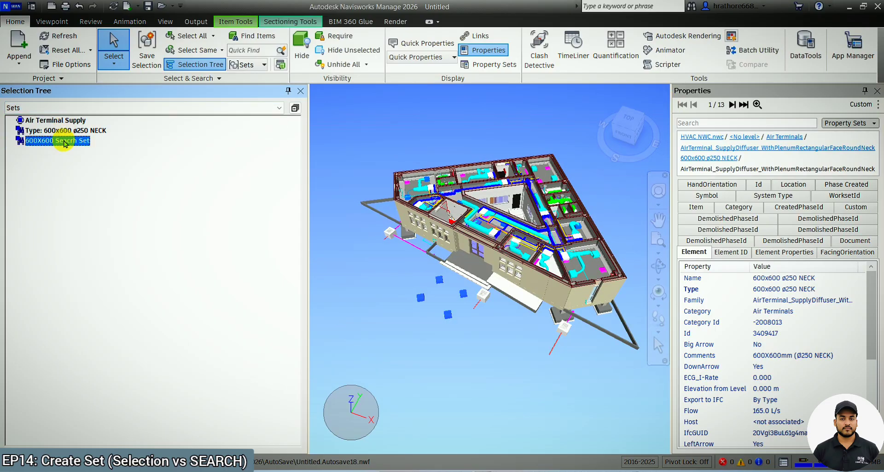
right_click(65, 142)
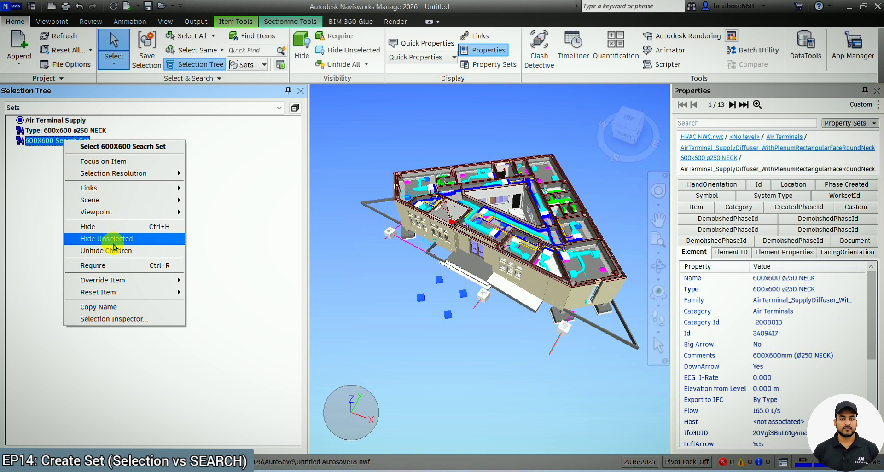
left_click(114, 239)
left_click(570, 317)
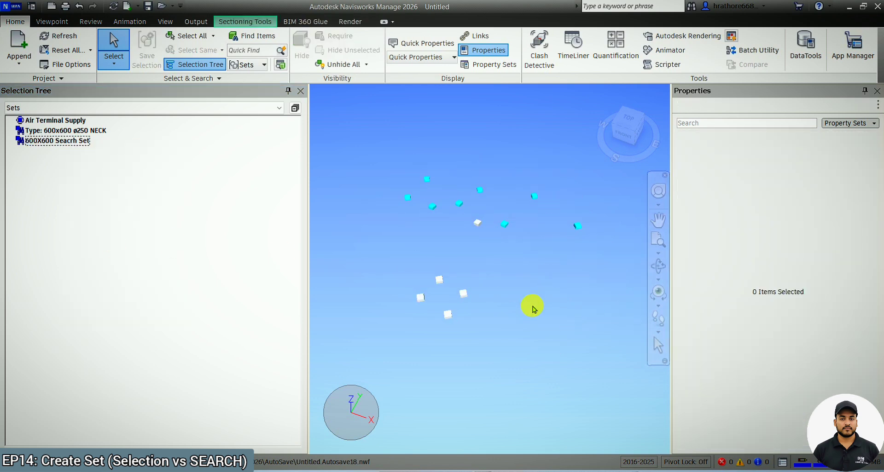
Compare the three saved sets by selecting each one in turn in the selection tree.
left_click(55, 142)
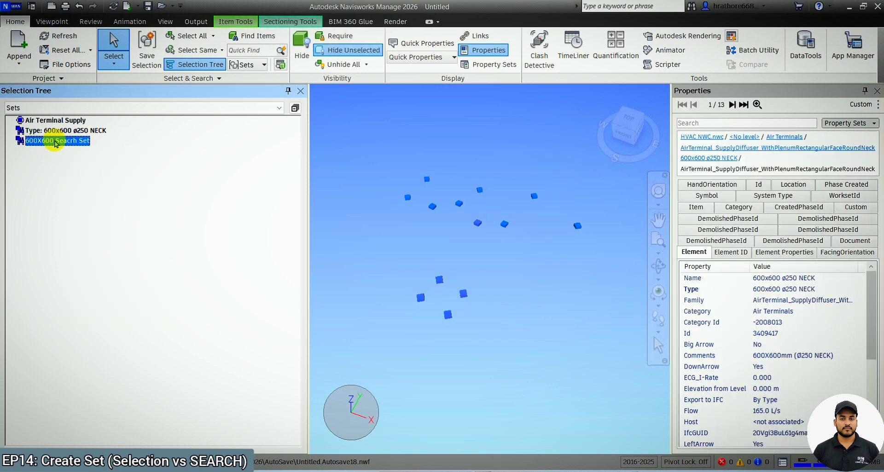
left_click(69, 131)
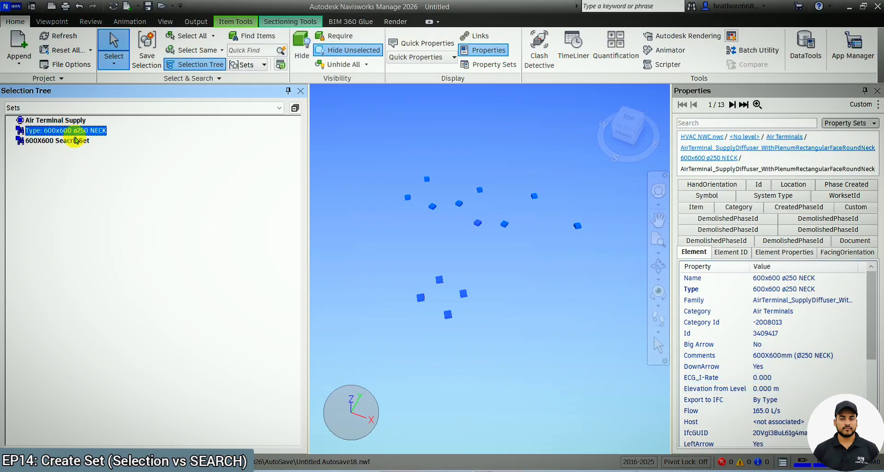
left_click(74, 121)
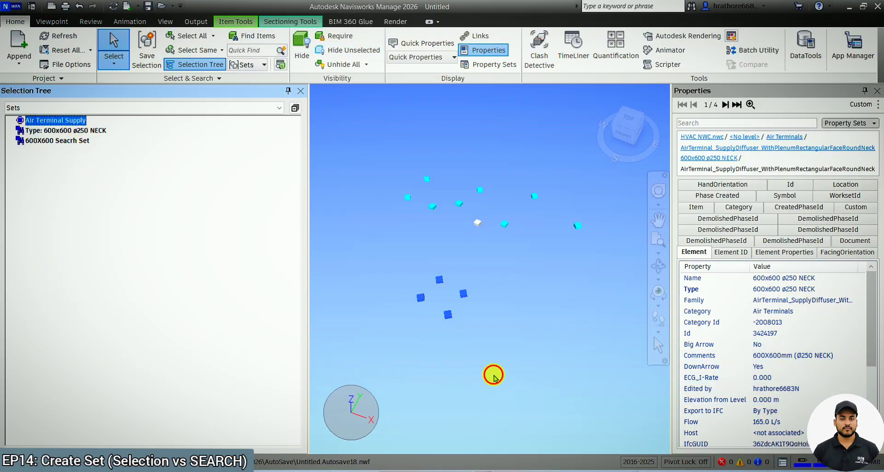
left_click(493, 375)
left_click(71, 121)
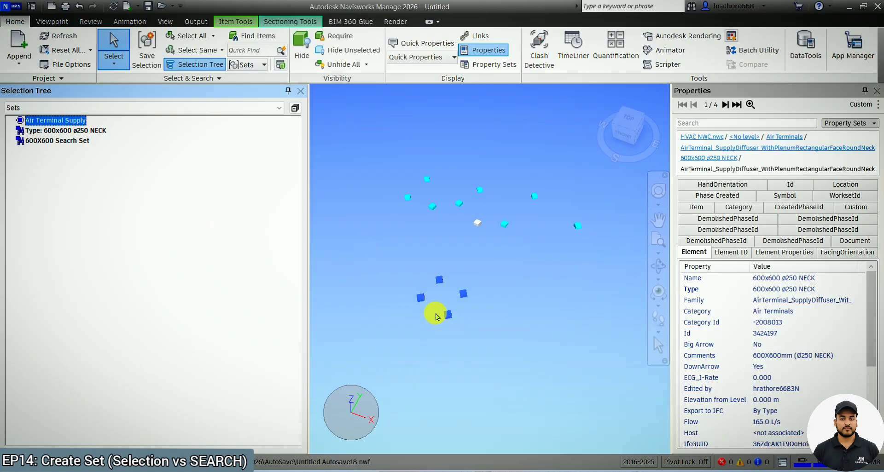
left_click(495, 357)
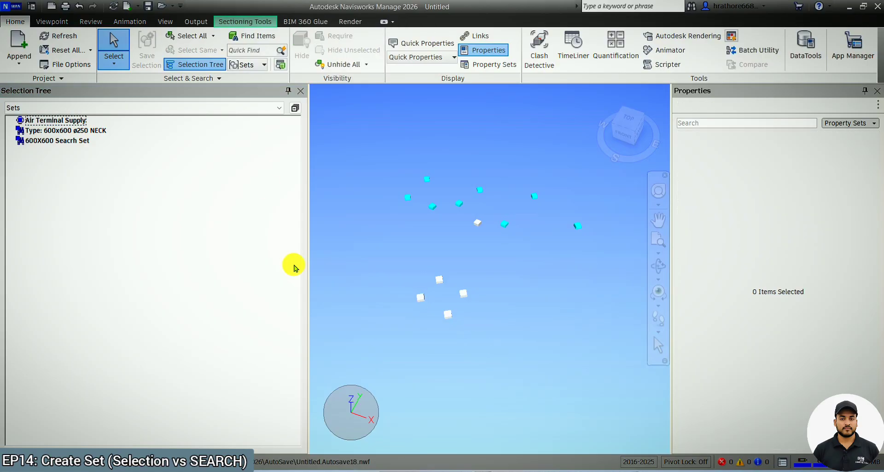
left_click(44, 121)
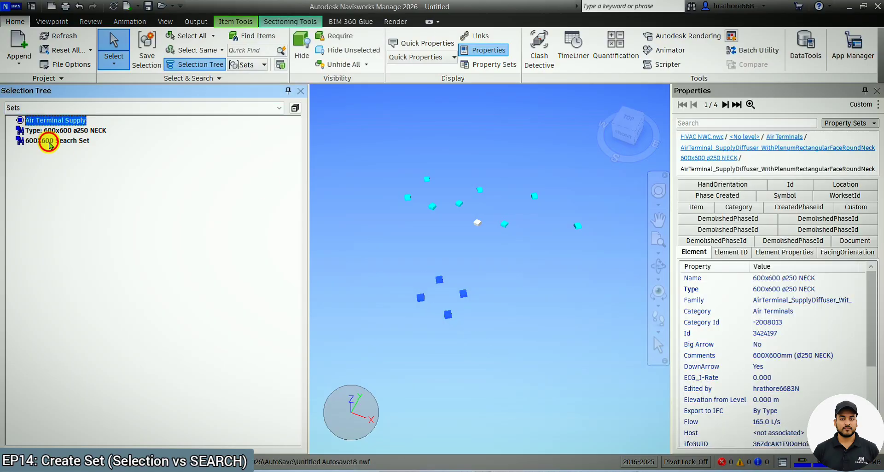
left_click(49, 142)
left_click(519, 335)
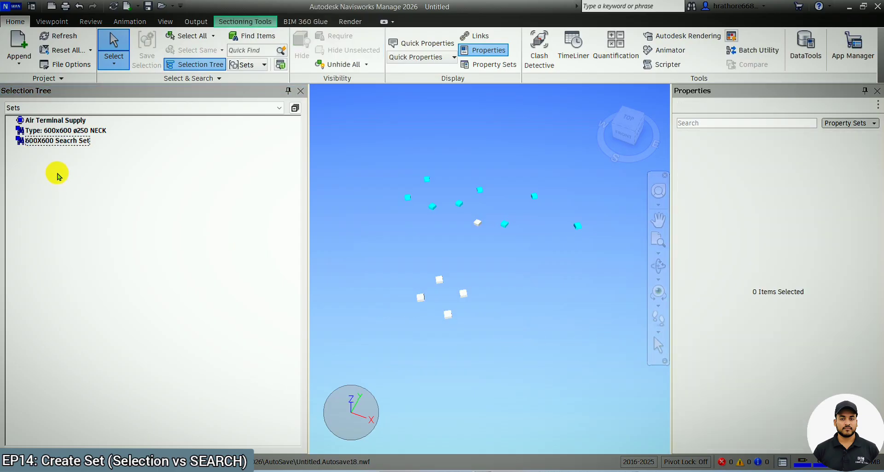
left_click(65, 124)
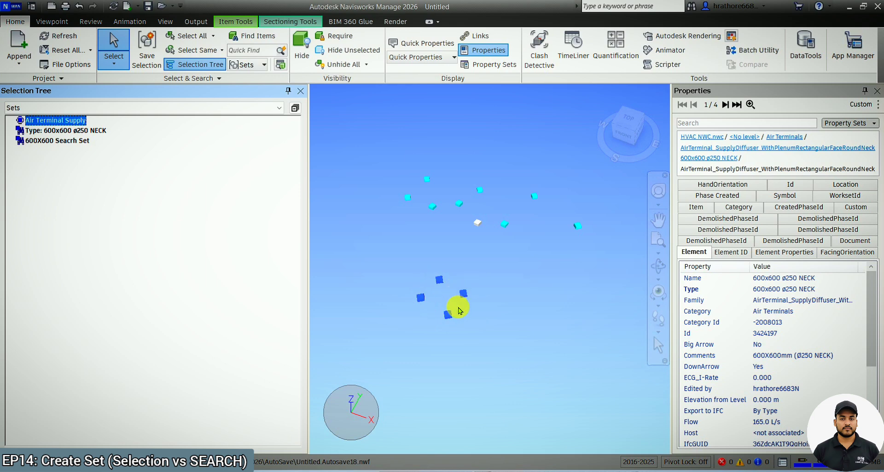
left_click(72, 145)
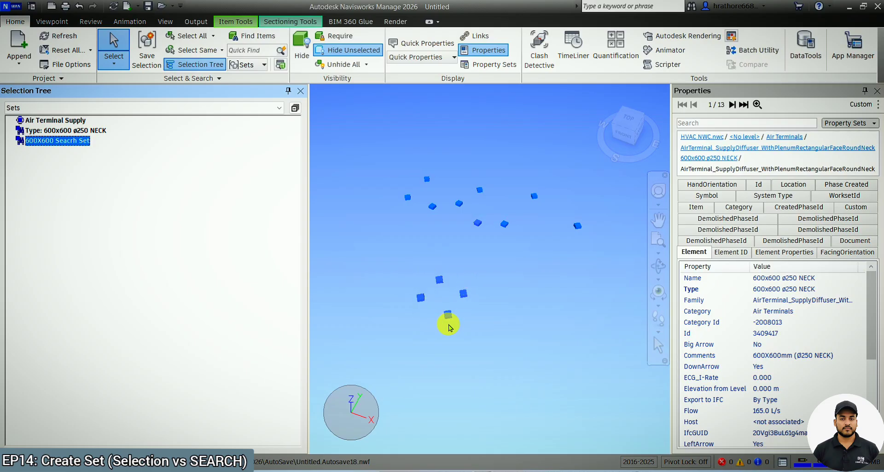
Switch to Revit and copy one 600x600 air terminal to three new positions beside the group.
left_click(607, 471)
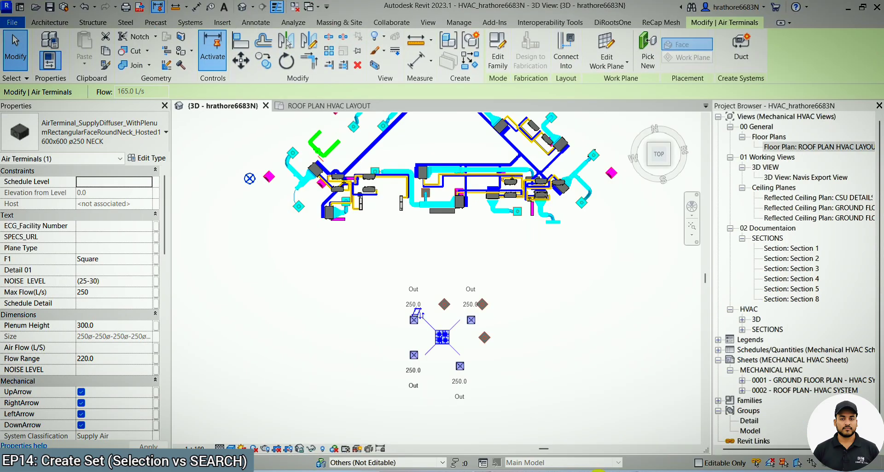
left_click(533, 302)
scroll(335, 282, "down", 2)
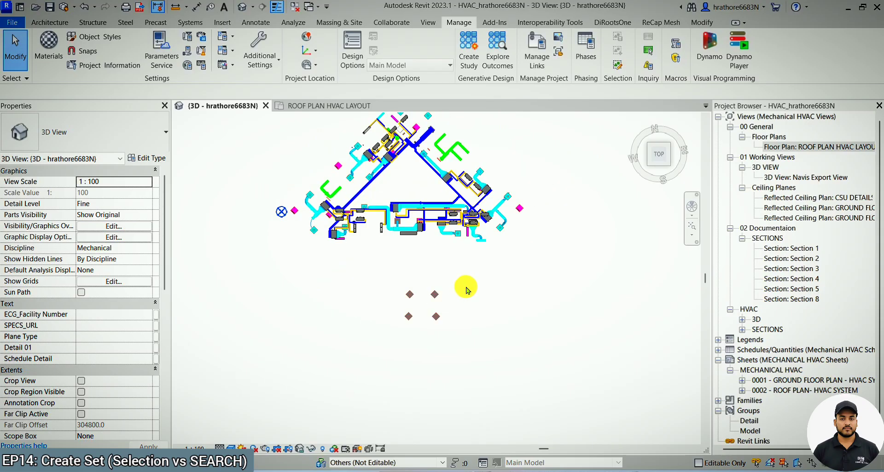
scroll(466, 291, "up", 2)
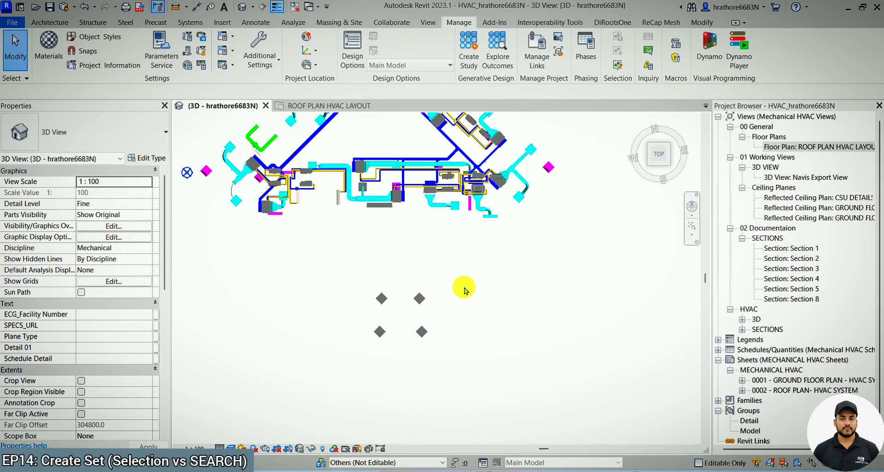
left_click(420, 300)
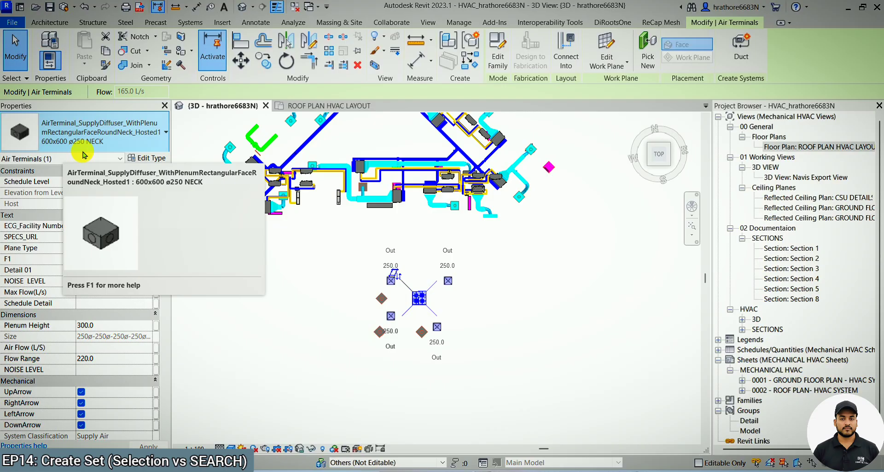
key("c")
key("o")
left_click(424, 301)
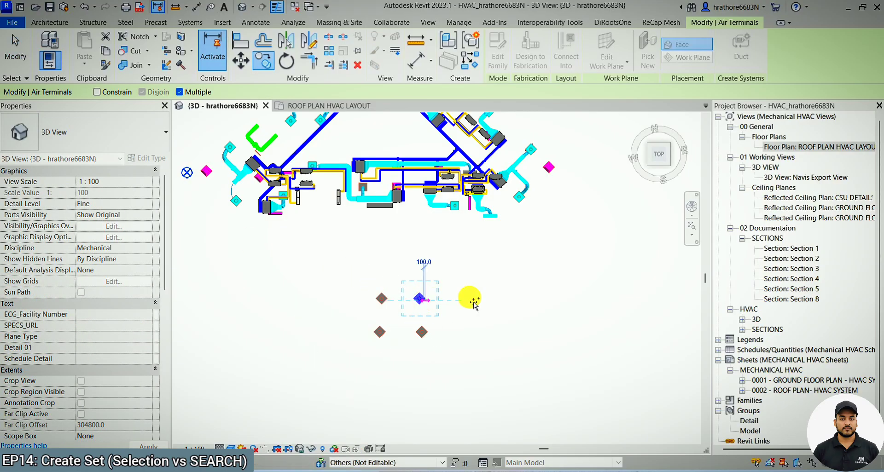
left_click(461, 294)
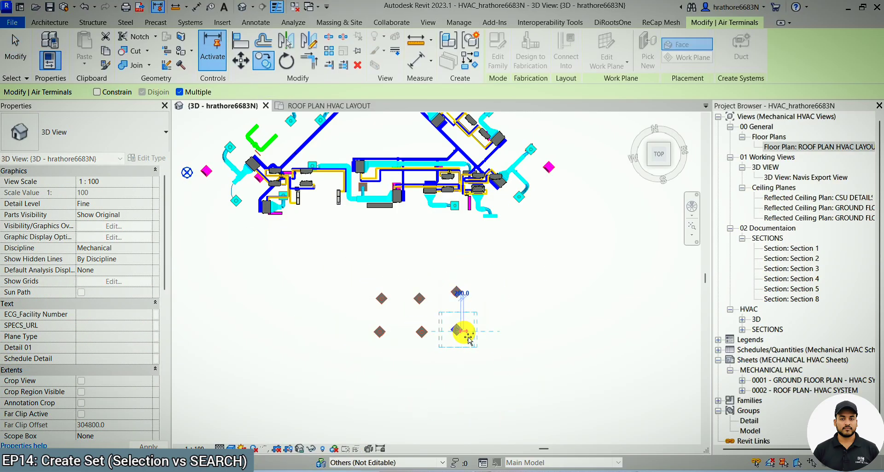
left_click(457, 330)
left_click(496, 292)
key("Escape")
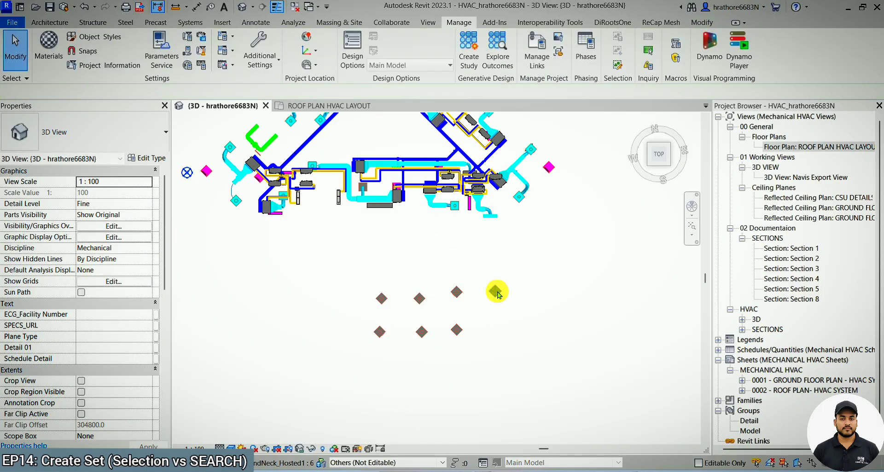
Change one of the copied air terminals to the 600x600 ø200 NECK type.
left_click(496, 291)
left_click(115, 135)
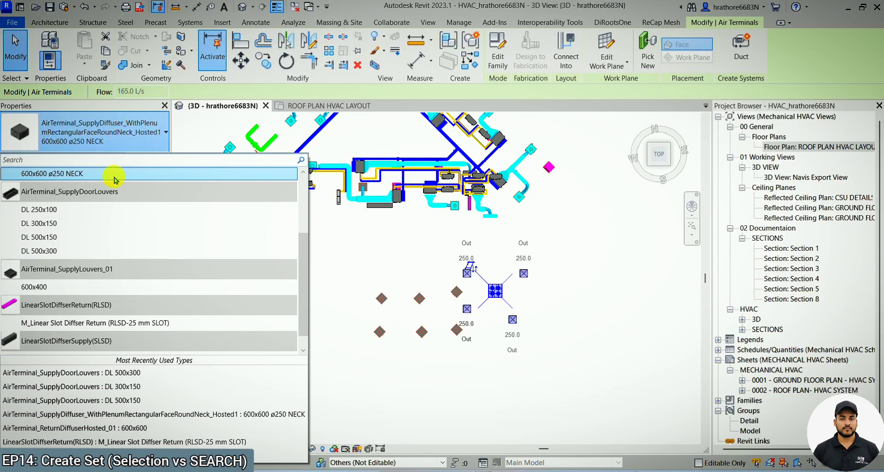
scroll(118, 194, "up", 2)
left_click(102, 223)
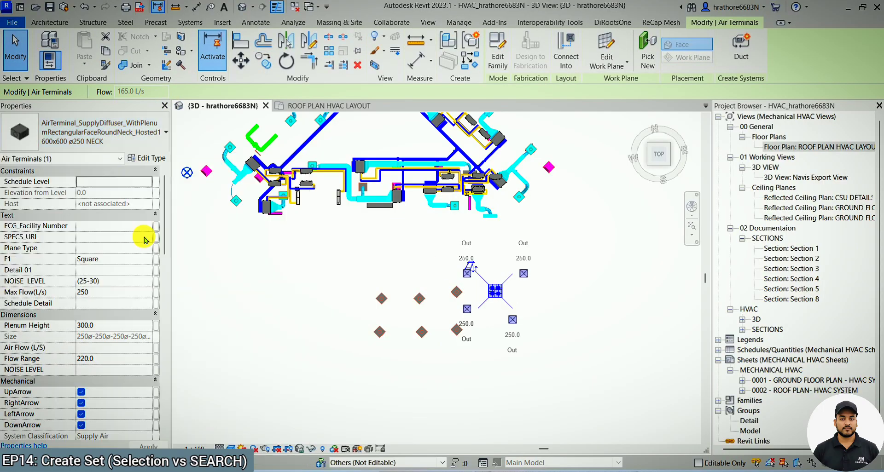
left_click(568, 247)
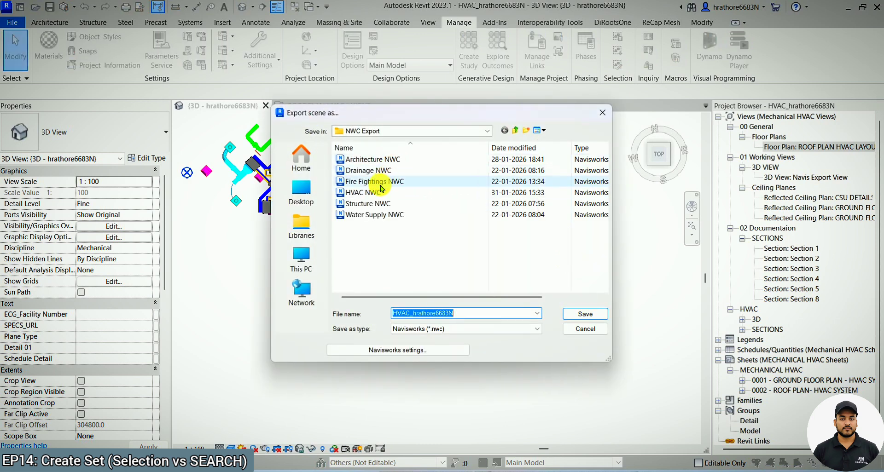
Export the Revit model again as HVAC NWC, overwriting the existing Navisworks file.
left_click(379, 194)
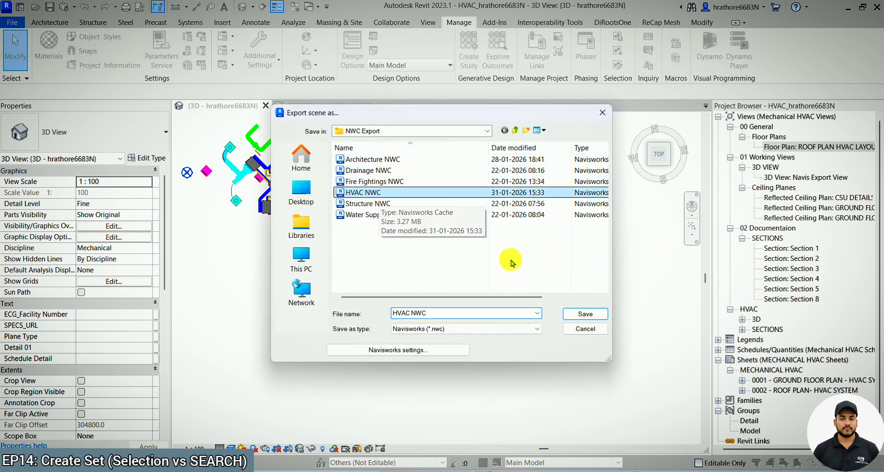
left_click(572, 314)
left_click(469, 242)
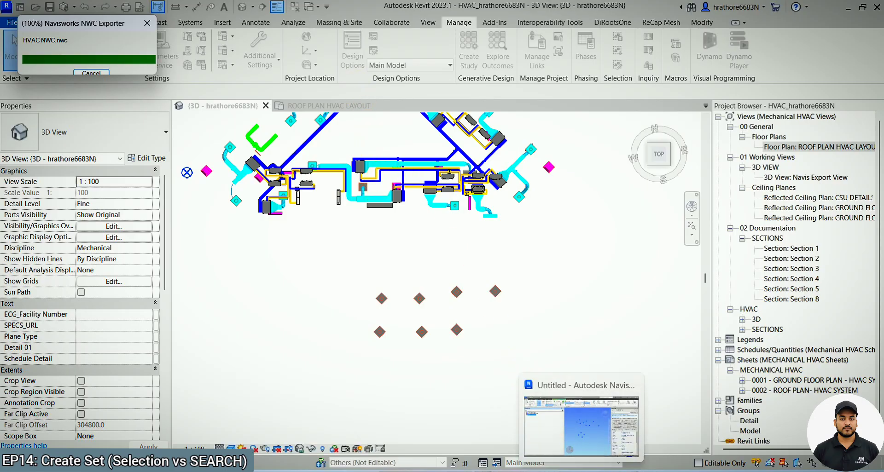
Switch back to Navisworks and refresh the model.
left_click(581, 469)
mouse_move(599, 470)
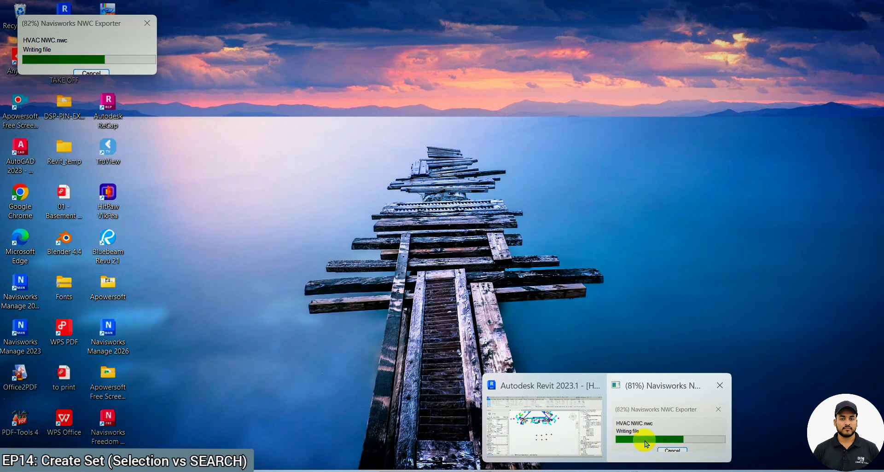
left_click(644, 440)
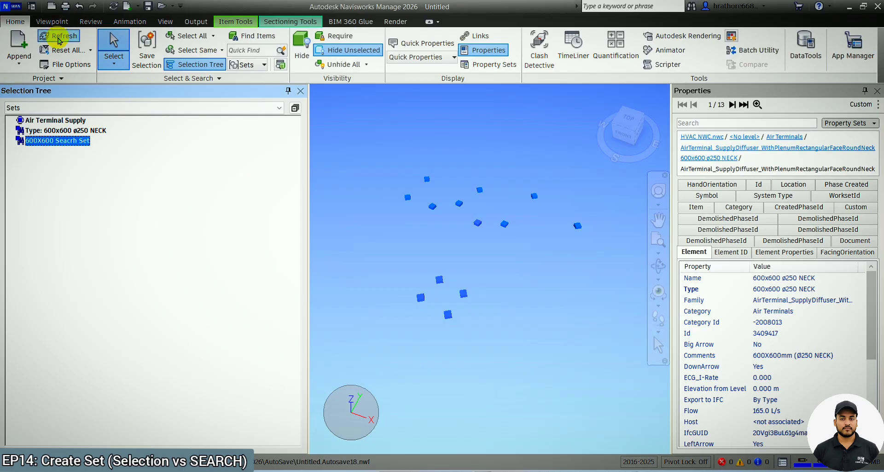
left_click(58, 40)
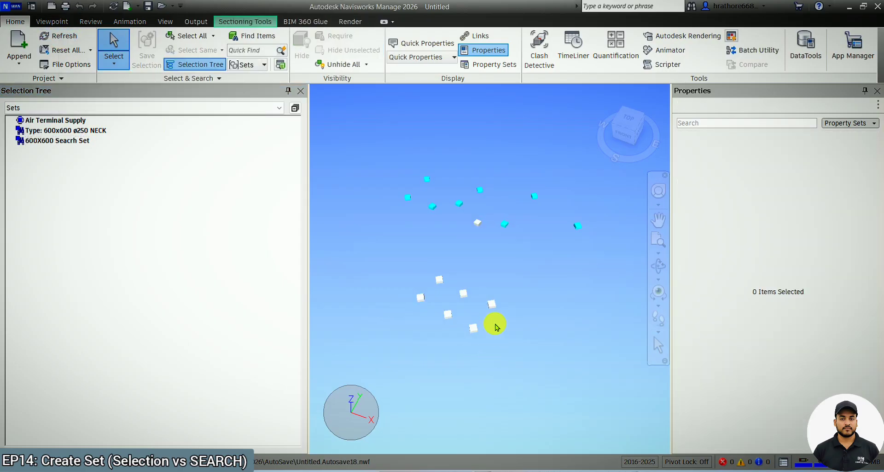
Clear the selection and unhide all items.
left_click(492, 304)
left_click(471, 332)
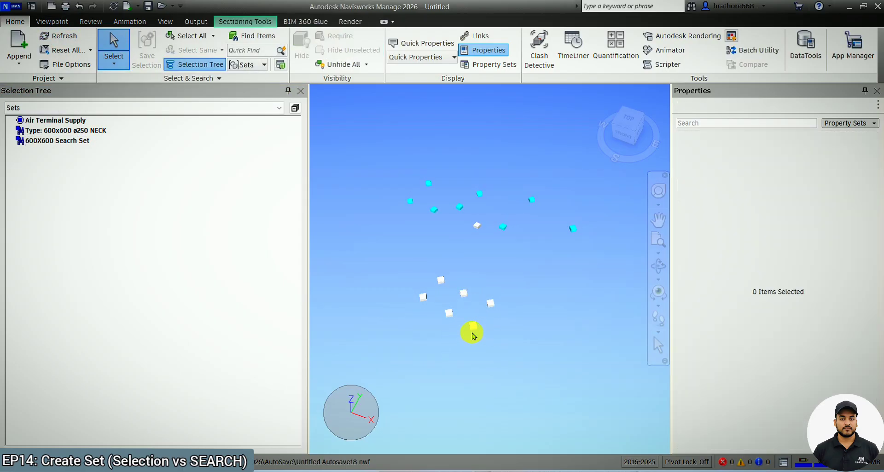
left_click(344, 64)
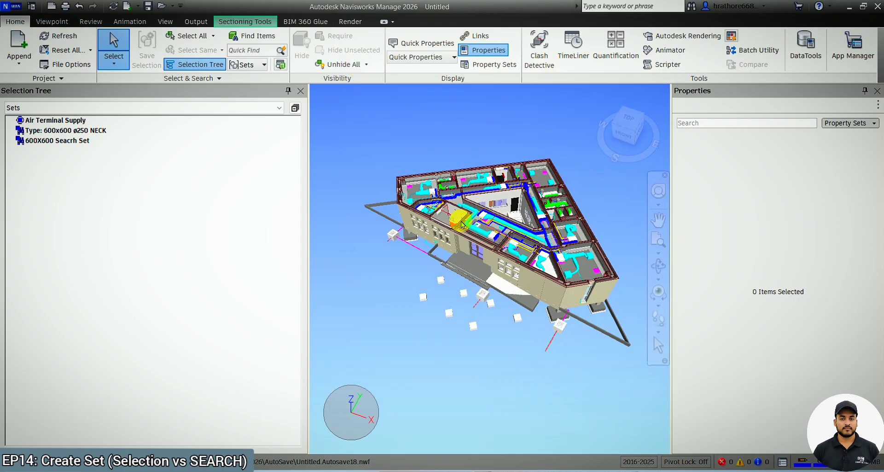
Inspect the new air terminals and reselect the Air Terminal Supply set to compare its members.
scroll(512, 362, "down", 1)
scroll(511, 360, "up", 1)
left_click(515, 307)
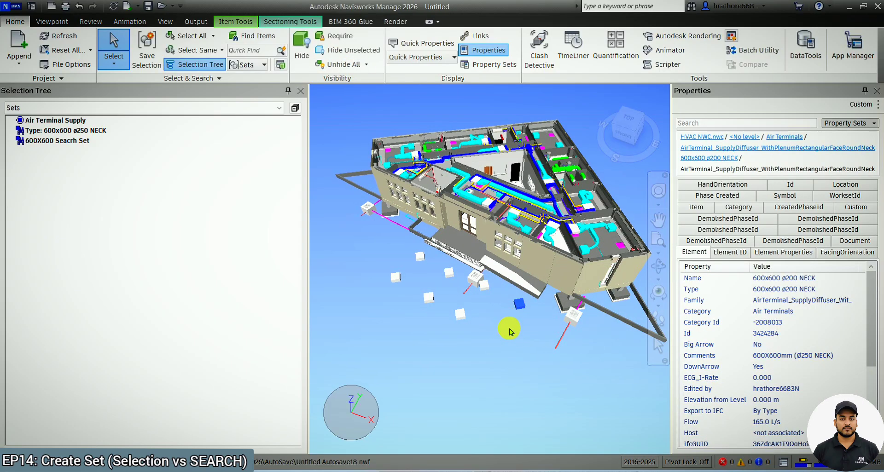
mouse_move(509, 331)
middle_mouse_down("shift")
mouse_move(531, 349)
mouse_move(509, 347)
middle_mouse_up("shift")
left_click(474, 339)
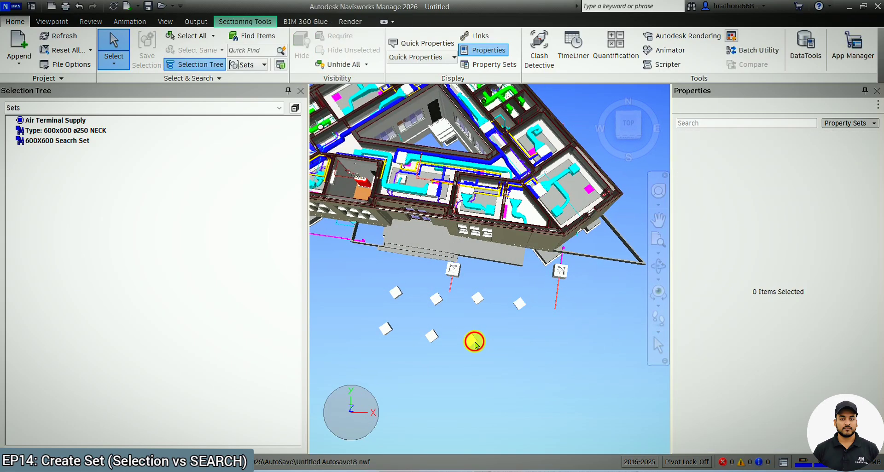
left_click(477, 304)
left_click(519, 311)
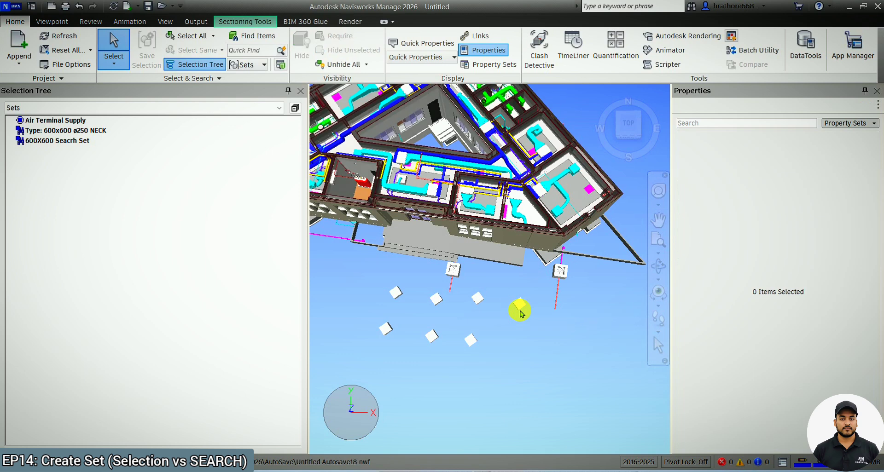
left_click(72, 121)
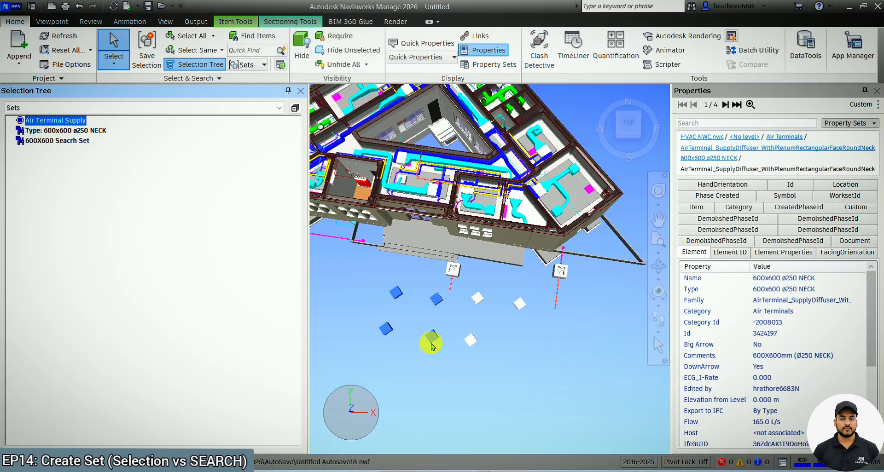
Inspect the air terminals and select the 600X600 Search Set to examine which terminals it highlights.
left_click(479, 301)
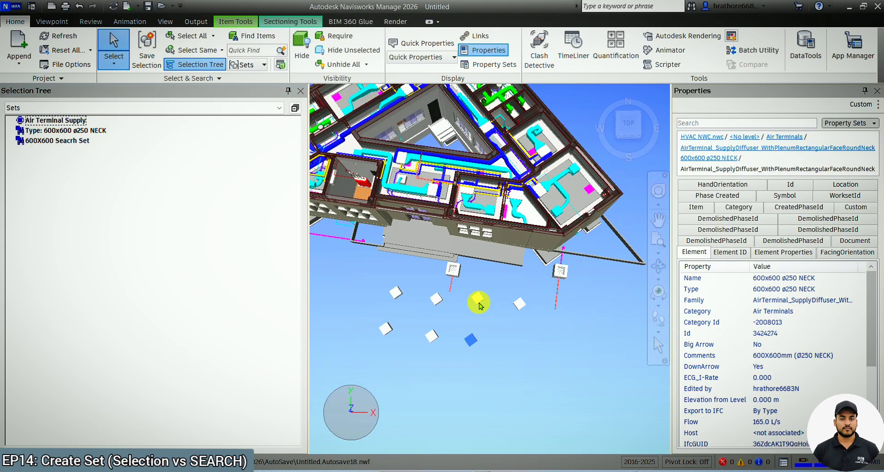
left_click(469, 343)
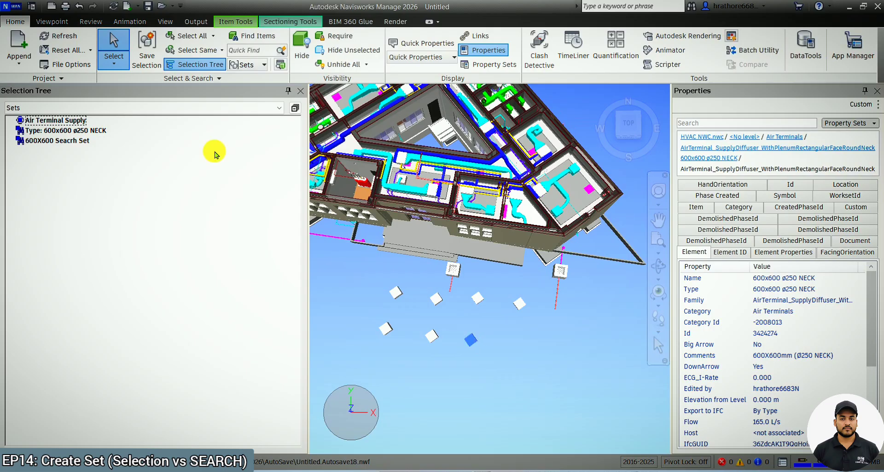
left_click(72, 142)
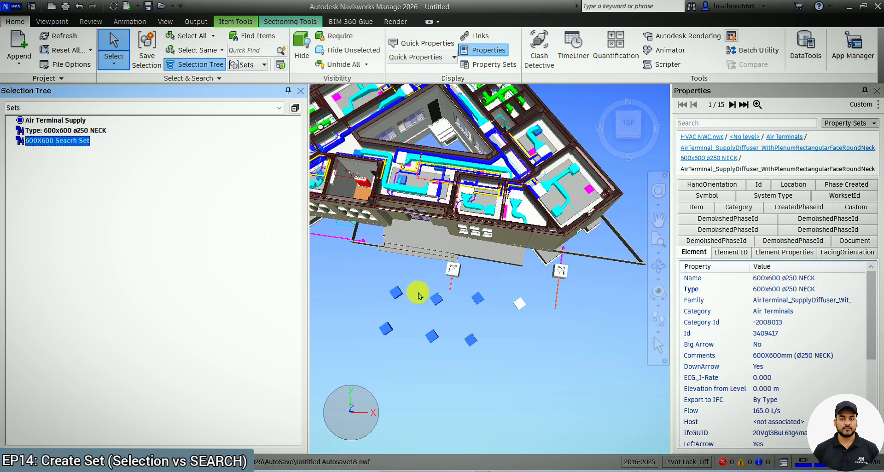
left_click_drag(316, 360, 188, 342)
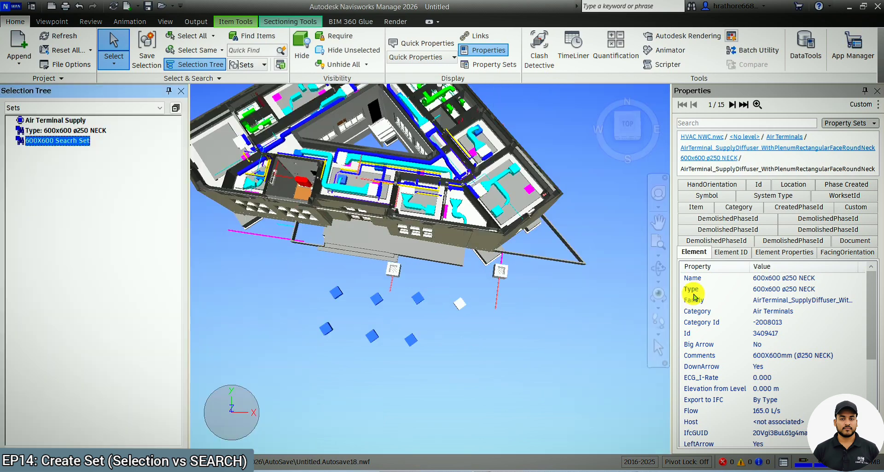
left_click(659, 244)
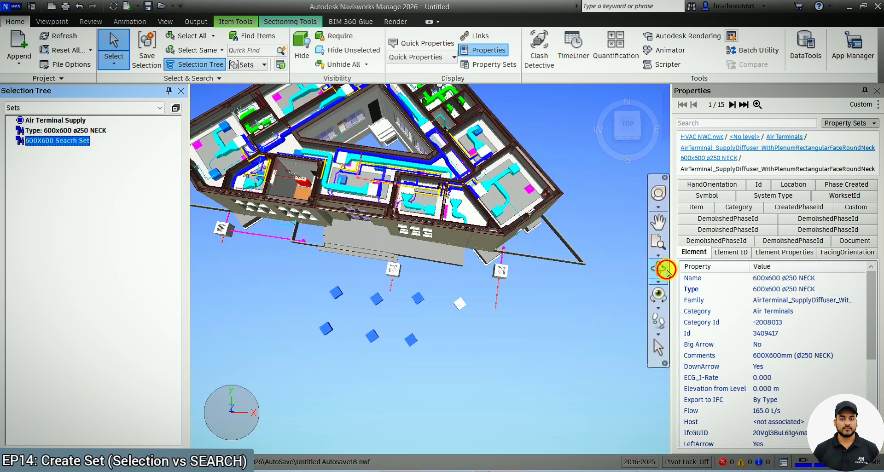
left_click(415, 304)
mouse_move(448, 351)
middle_mouse_down("shift")
mouse_move(410, 312)
mouse_move(410, 304)
mouse_move(424, 325)
mouse_move(420, 292)
middle_mouse_up("shift")
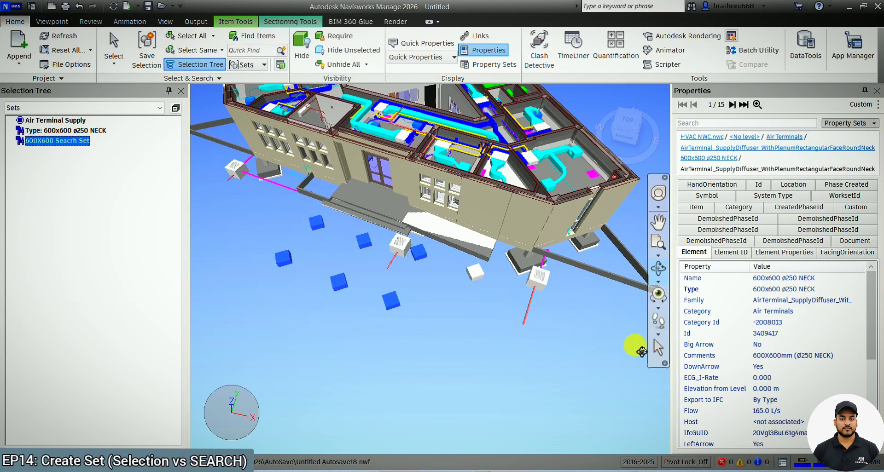
left_click(657, 357)
Inspect the type of a new air terminal, reselect the 600X600 Search Set, then clear the selection.
left_click(474, 275)
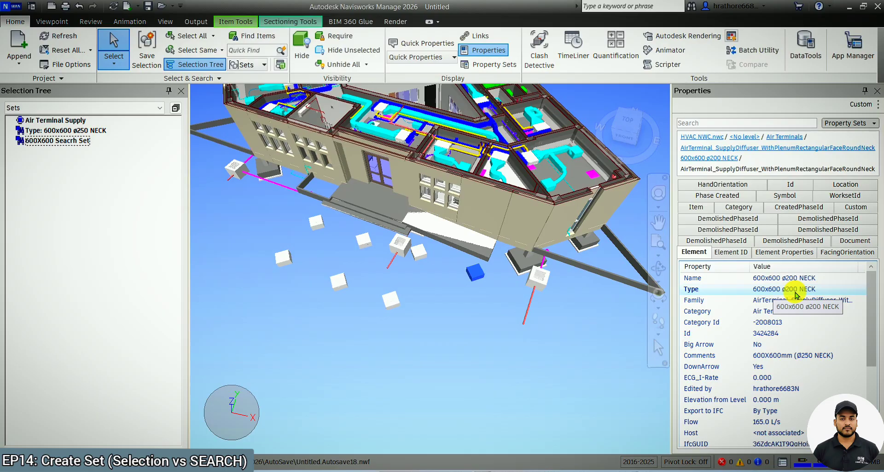
left_click(73, 140)
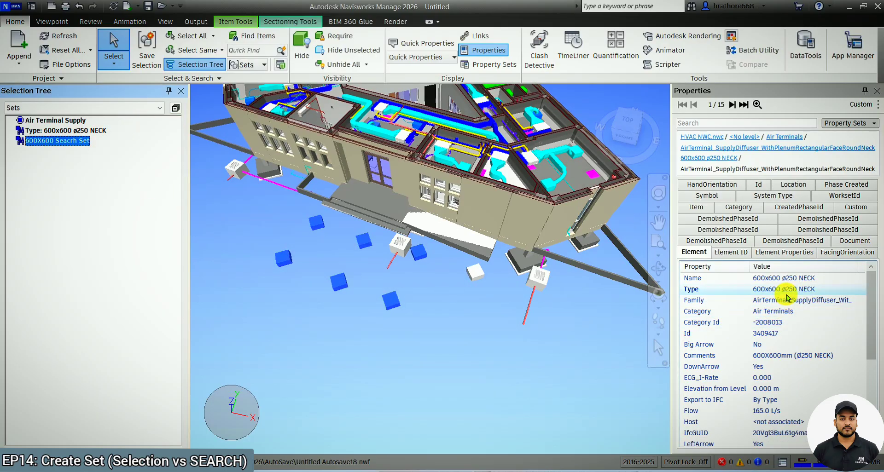
left_click(396, 329)
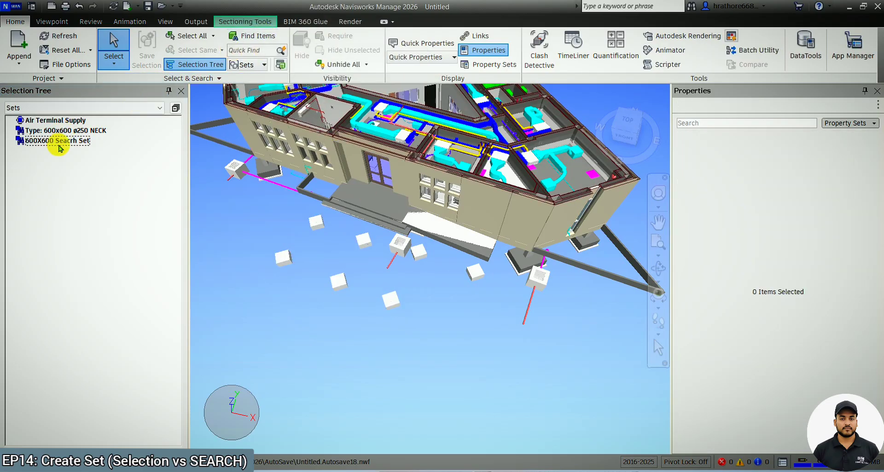
Open and close the Find Items dialog, then reselect the 600X600 Search Set.
left_click(252, 36)
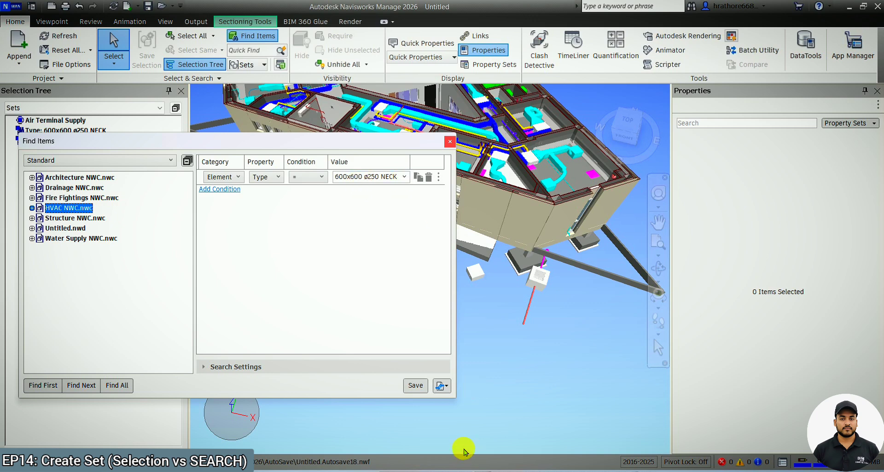
left_click(450, 142)
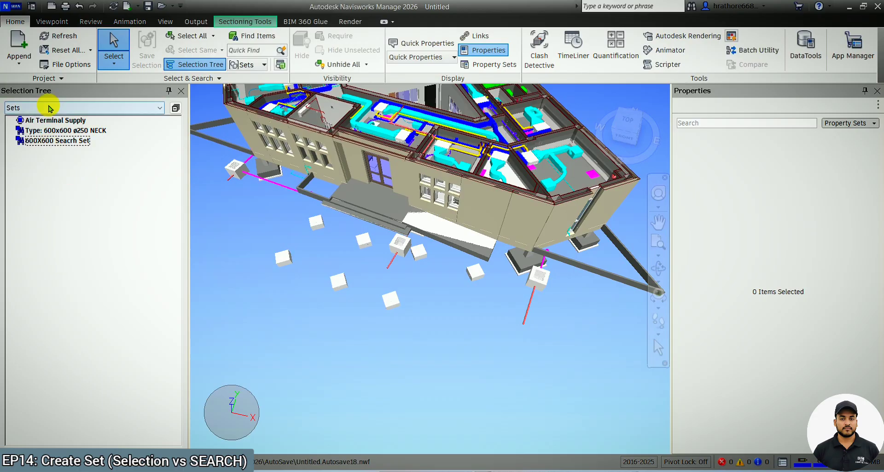
left_click(55, 141)
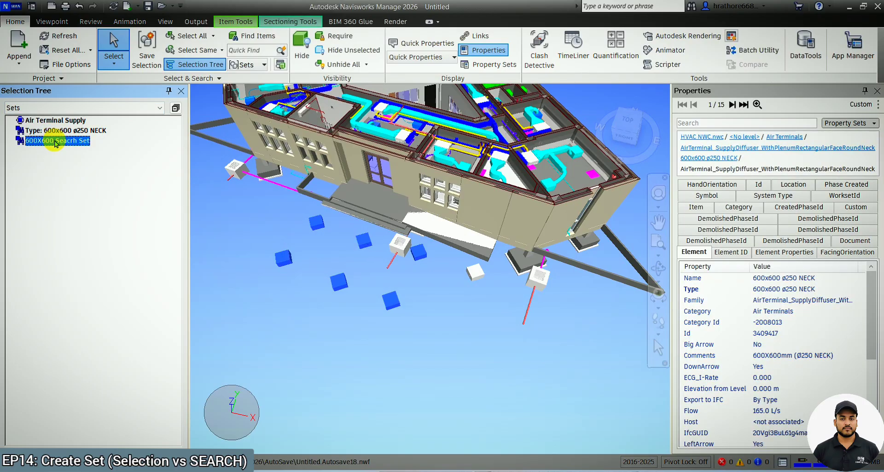
Review the 600X600 Search Set's members across the whole model.
scroll(450, 376, "down", 2)
scroll(446, 373, "down", 2)
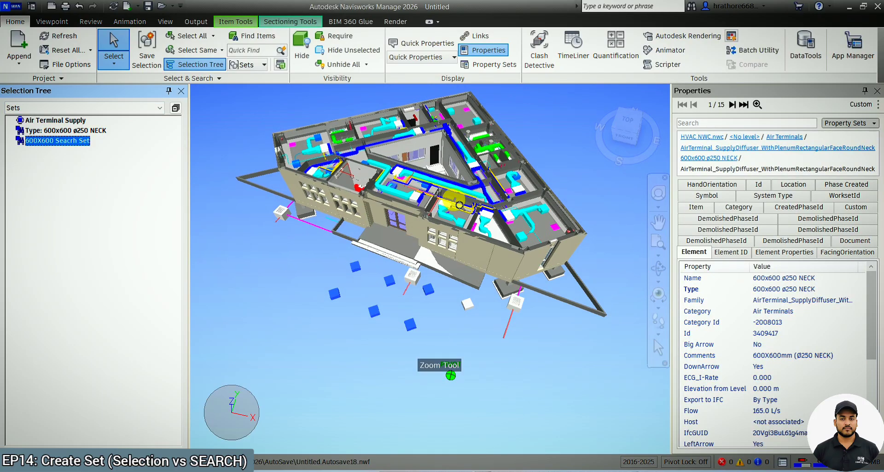
scroll(492, 122, "up", 1)
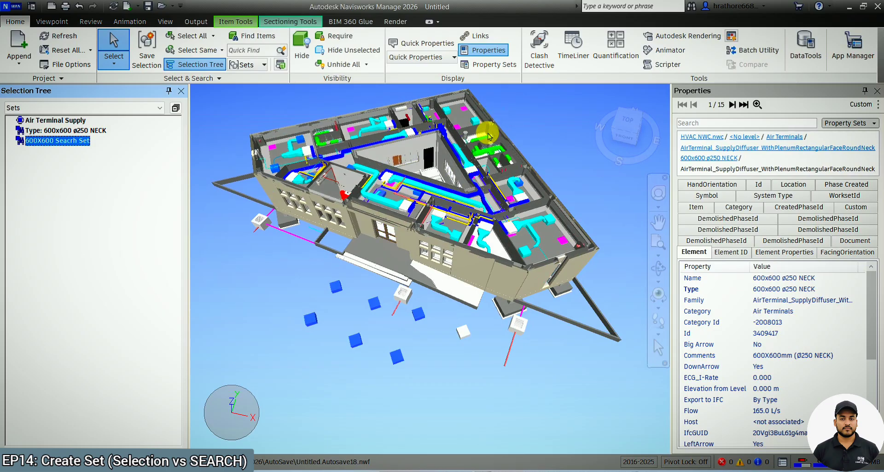
right_click(76, 143)
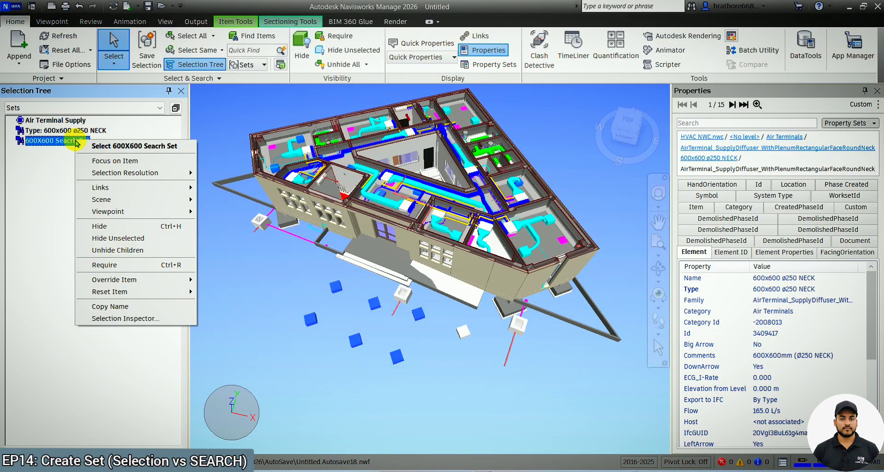
left_click(61, 151)
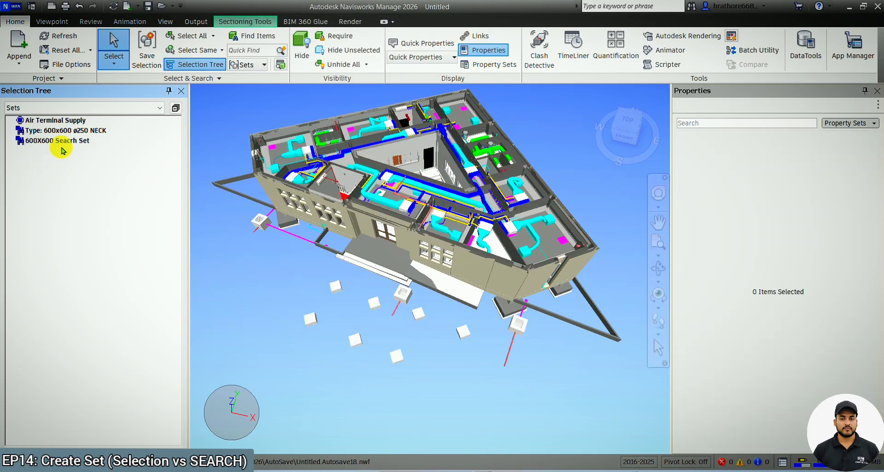
left_click(63, 144)
right_click(66, 144)
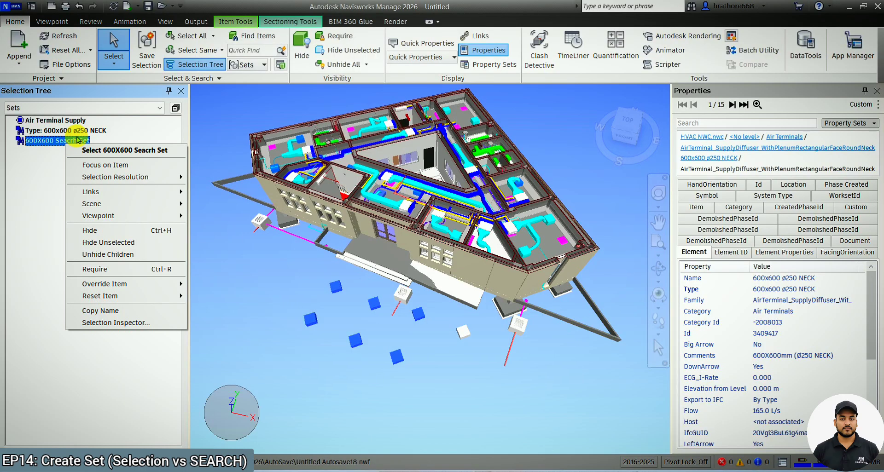
Isolate the Type: 600x600 ø250 NECK selection set by hiding all unselected items.
left_click(77, 131)
right_click(78, 134)
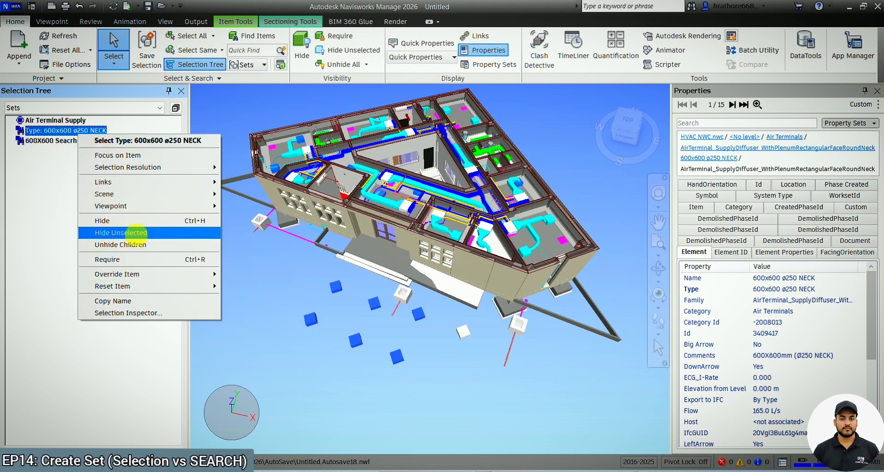
left_click(136, 233)
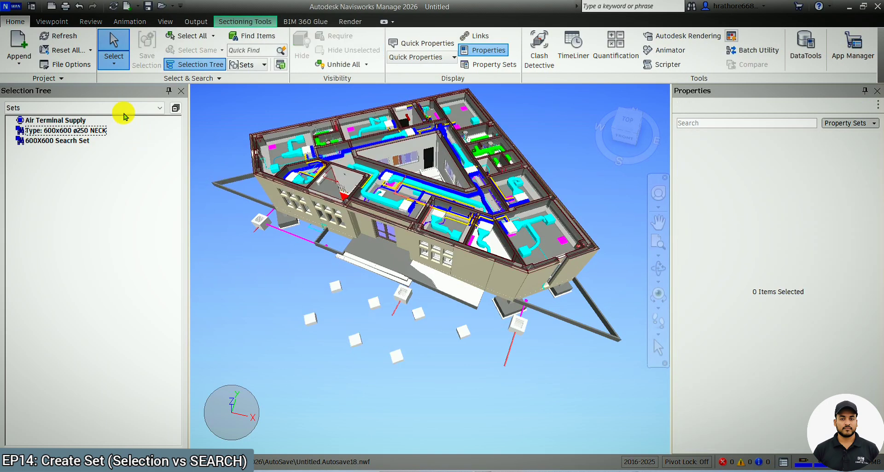
Switch the selection tree to the Standard view and browse the ground floor categories of HVAC NWC.nwc.
left_click(122, 109)
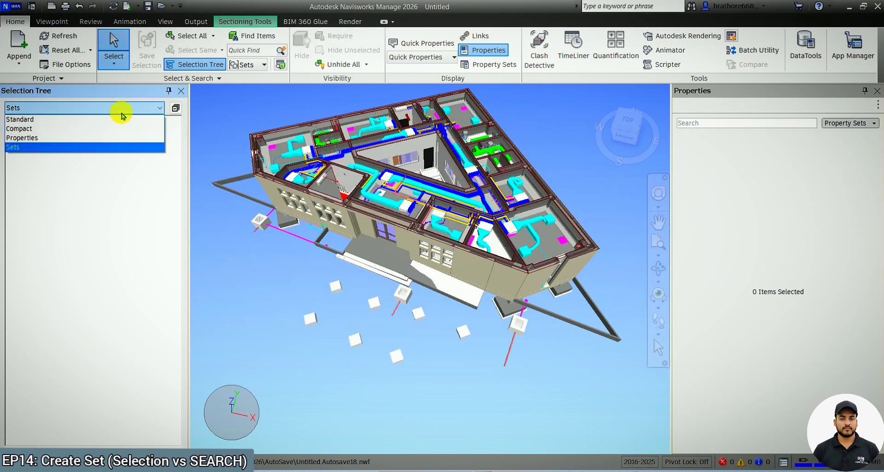
left_click(84, 120)
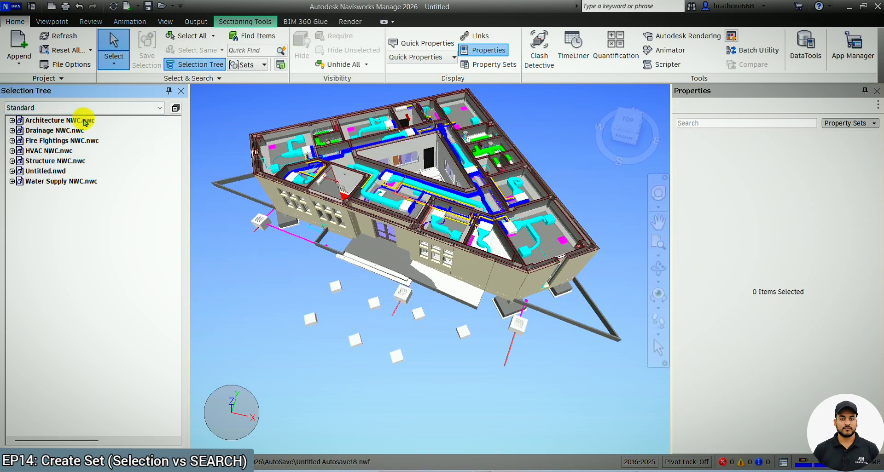
left_click(12, 151)
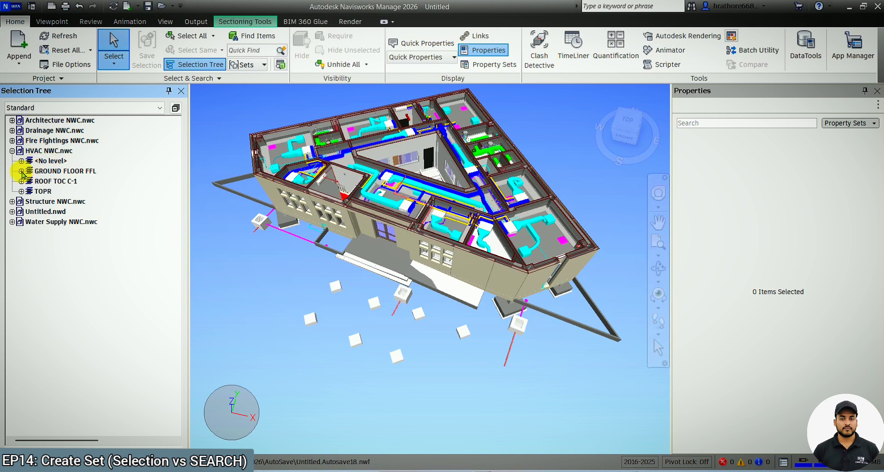
left_click(21, 171)
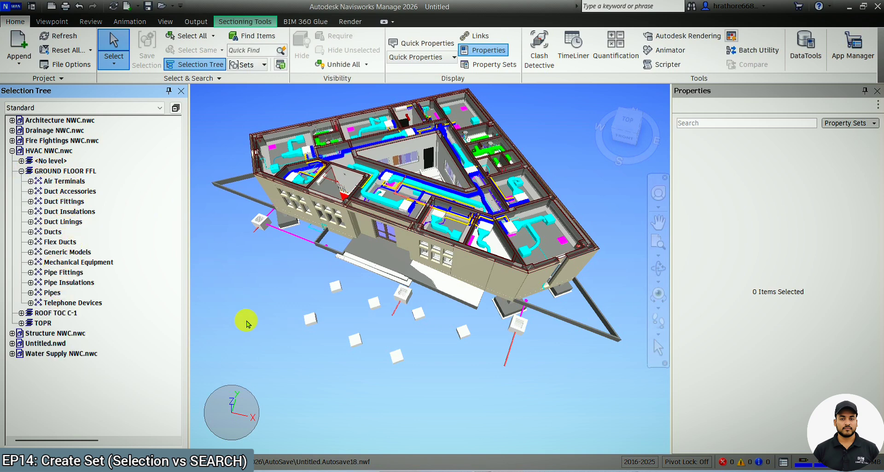
left_click(30, 181)
left_click(30, 181)
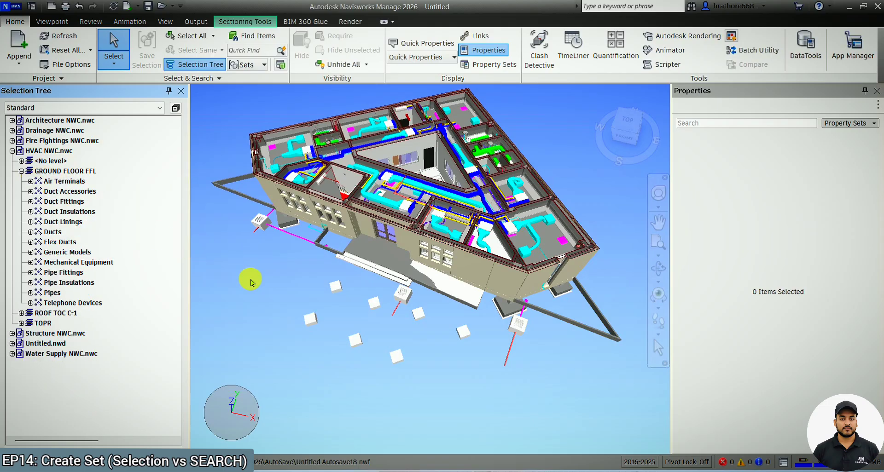
left_click(21, 171)
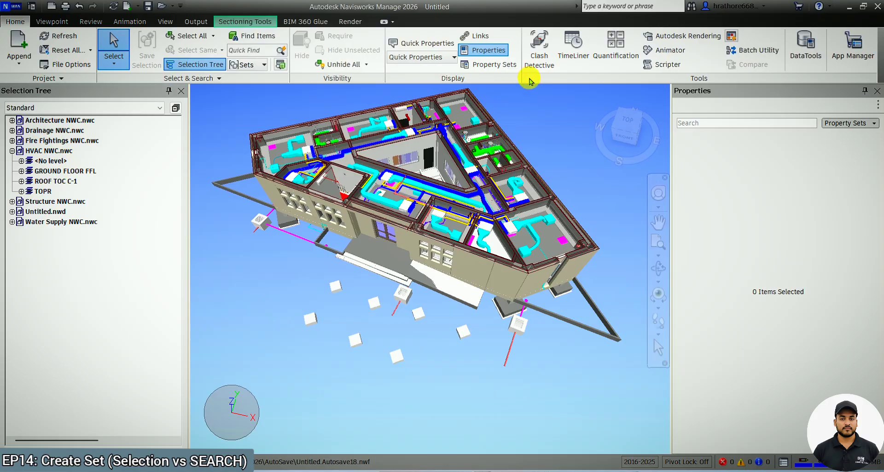
Open Clash Detective and rename Test 1 as Air terminal vs pipe.
left_click(541, 65)
left_click(537, 68)
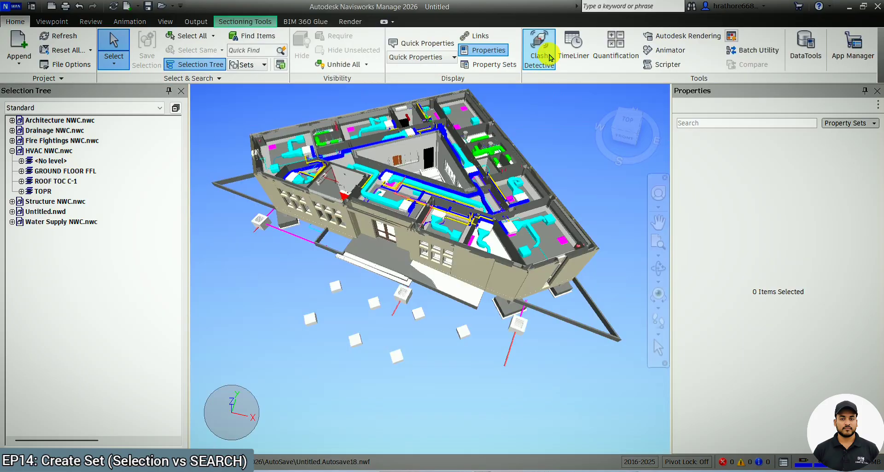
left_click(535, 68)
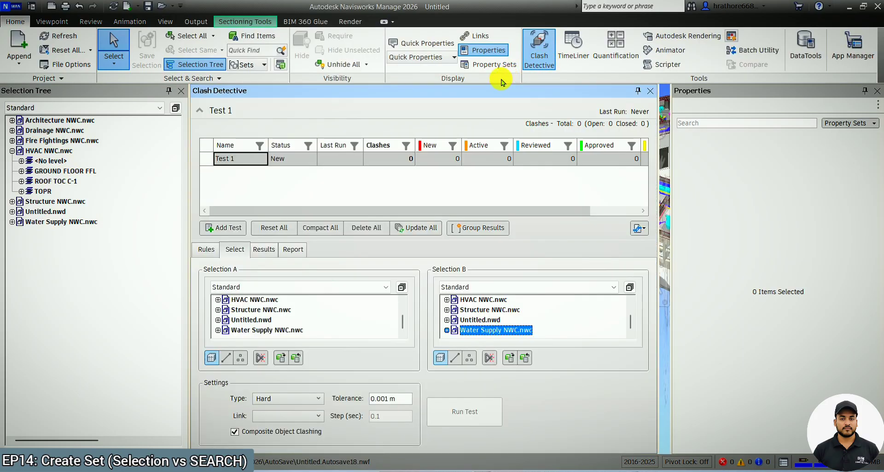
left_click(244, 167)
left_click_drag(233, 169, 198, 164)
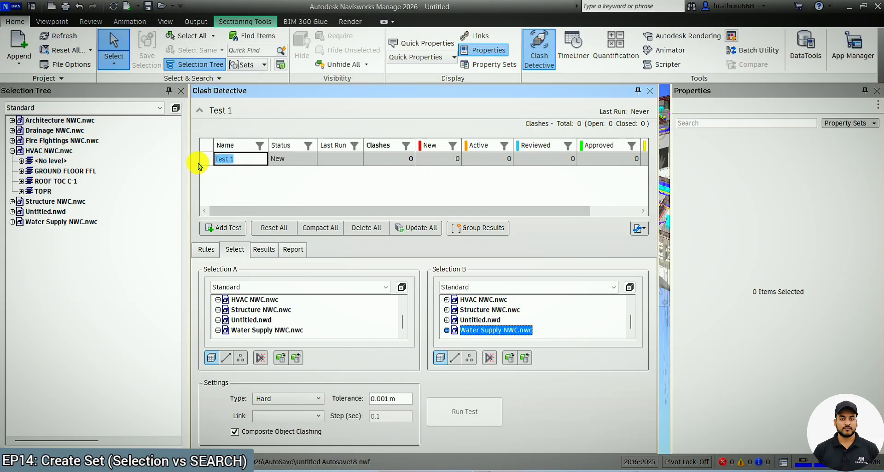
key("Caps_Lock")
type("Air")
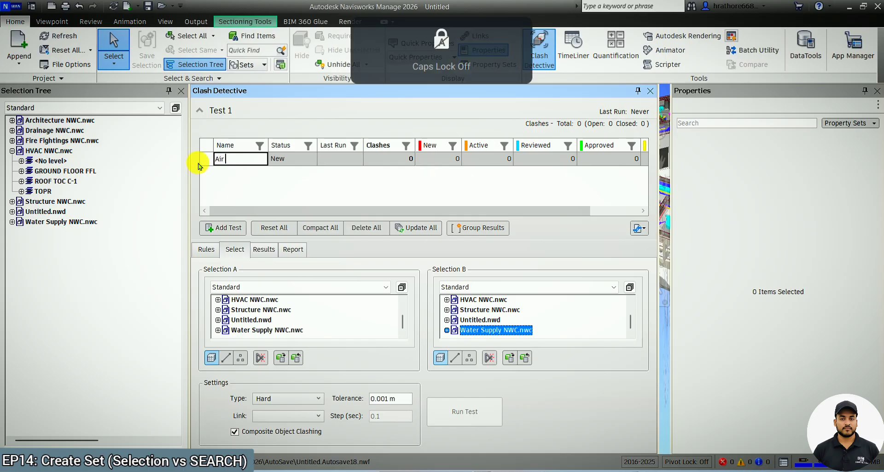
type(" term")
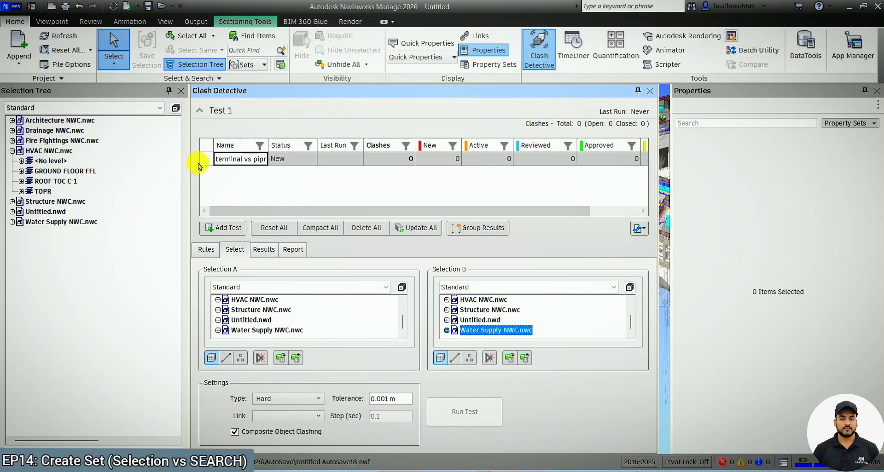
Set Selection A to the 600X600 Search Set from the Sets list.
left_click(336, 287)
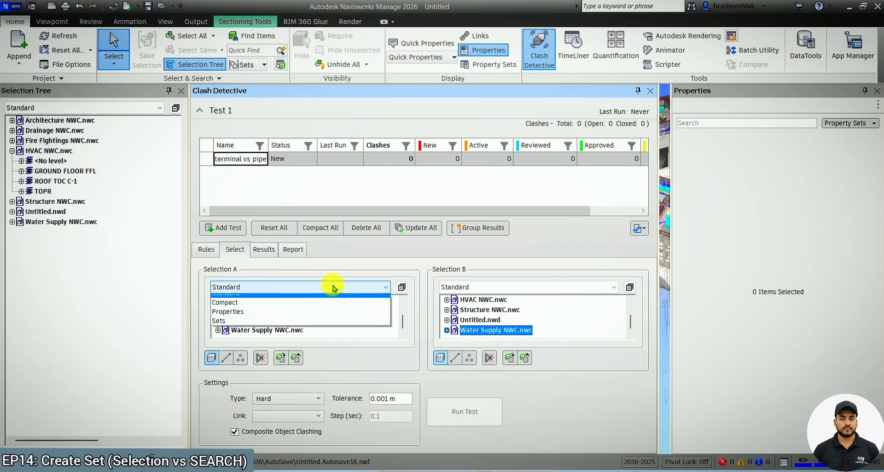
left_click(238, 326)
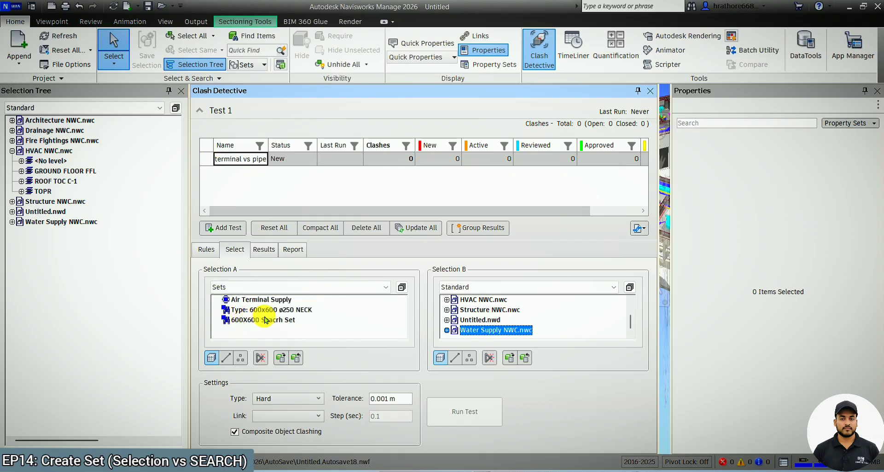
left_click(265, 320)
Set Selection B to Water Supply NWC.nwc in the Standard tree.
left_click(473, 287)
left_click(474, 297)
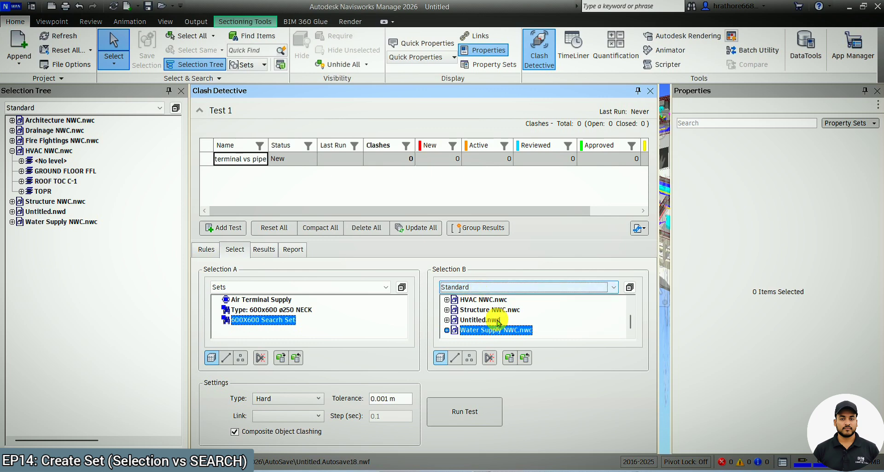
scroll(495, 320, "up", 2)
scroll(490, 321, "down", 1)
left_click(490, 330)
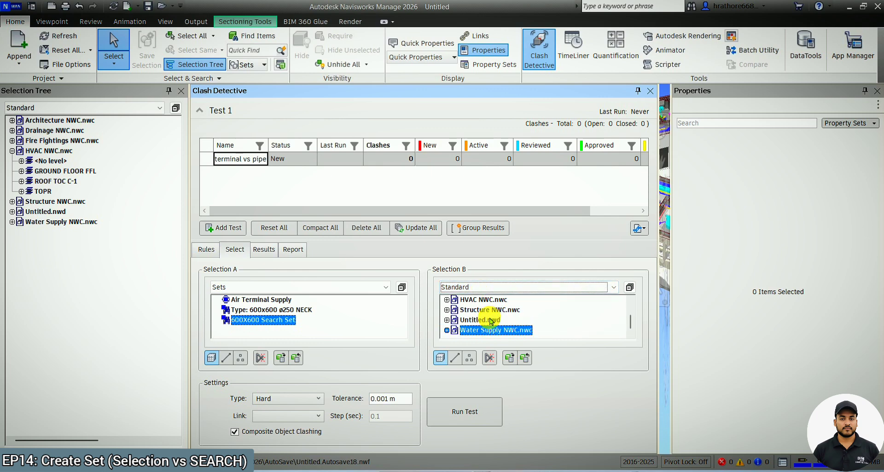
left_click(501, 288)
left_click(500, 289)
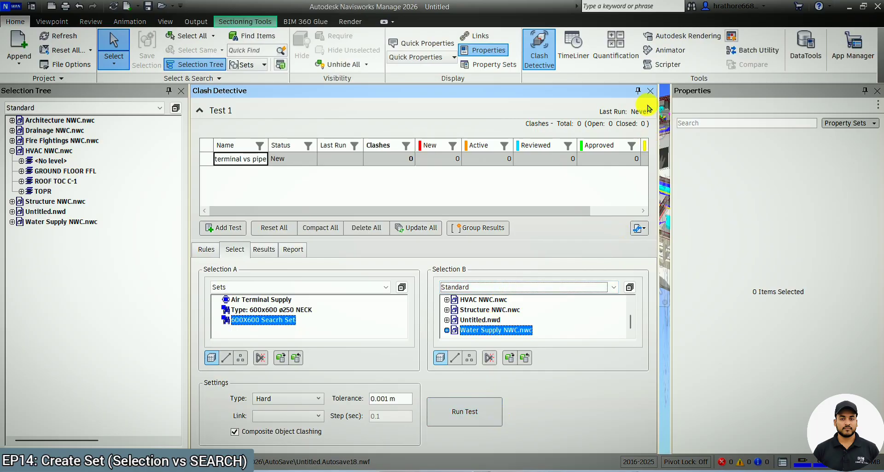
Close the Clash Detective window to return to the full model view.
left_click(650, 91)
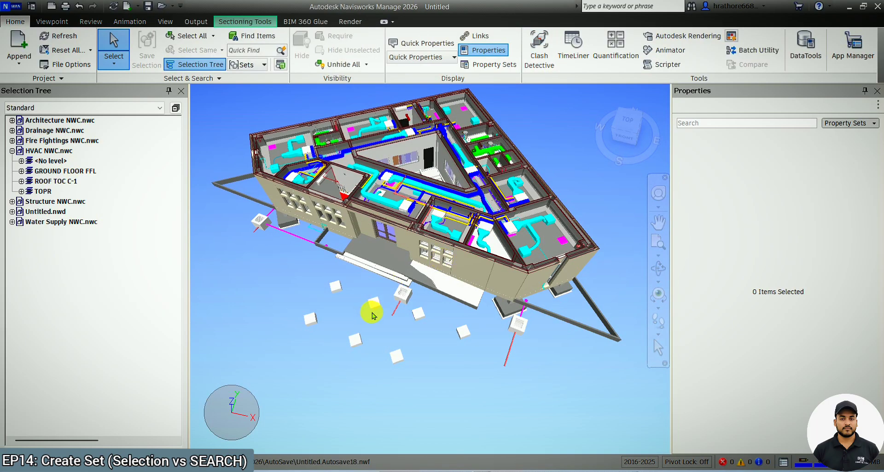
scroll(371, 306, "down", 2)
left_click(659, 269)
left_click_drag(590, 282, 483, 285)
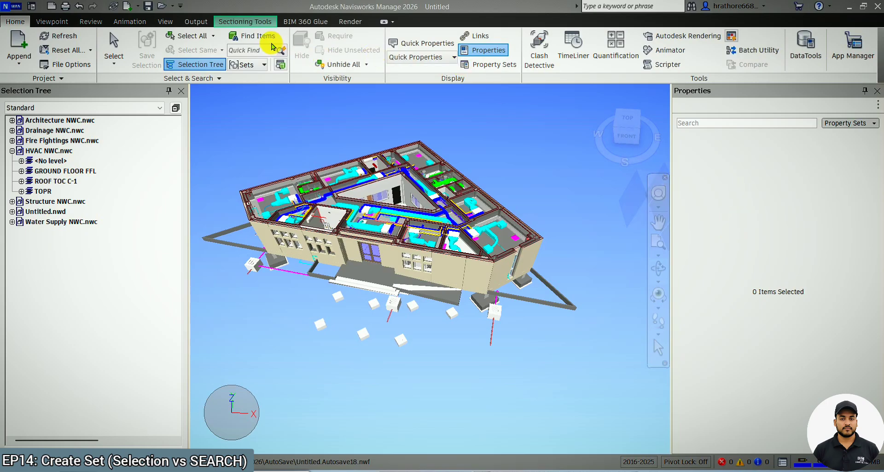
Open the Sets manager and display its search set import and export options.
left_click(256, 65)
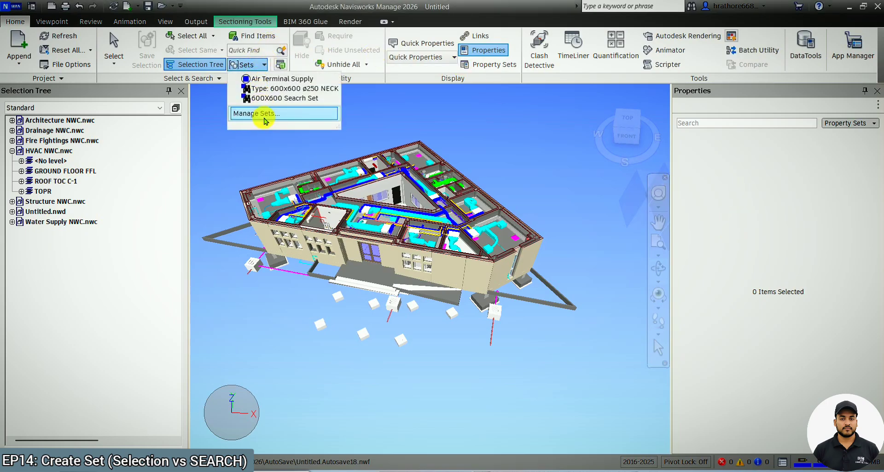
left_click(264, 113)
left_click(877, 91)
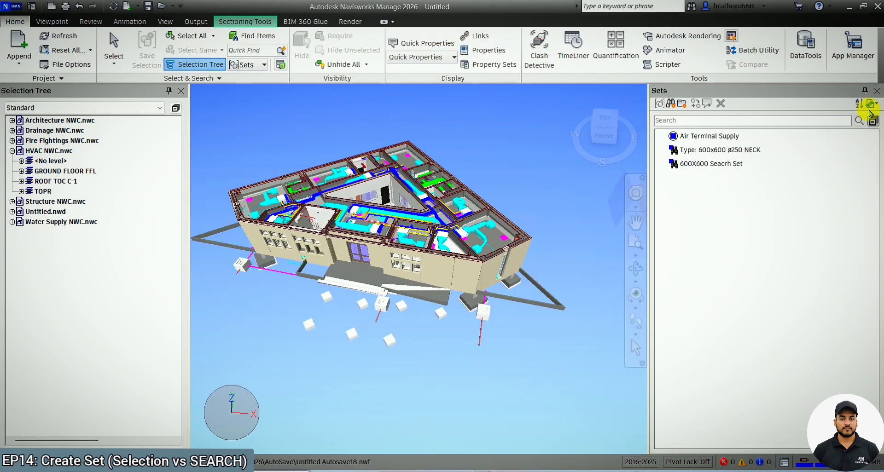
left_click(871, 104)
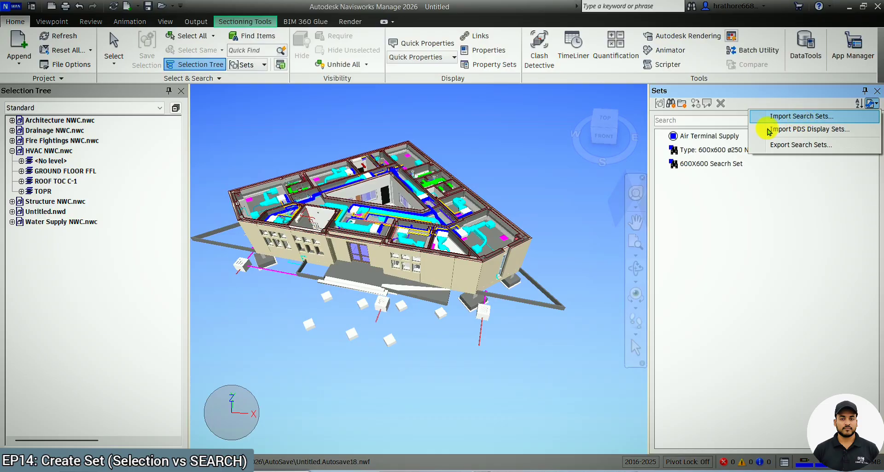
left_click(523, 181)
Open Find Items to display its search import and export options, then close it and the Sets window.
left_click(259, 41)
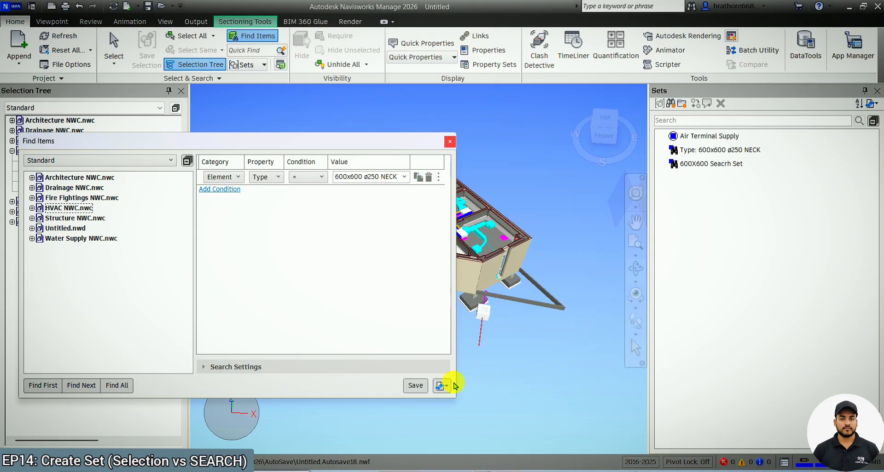
left_click(443, 389)
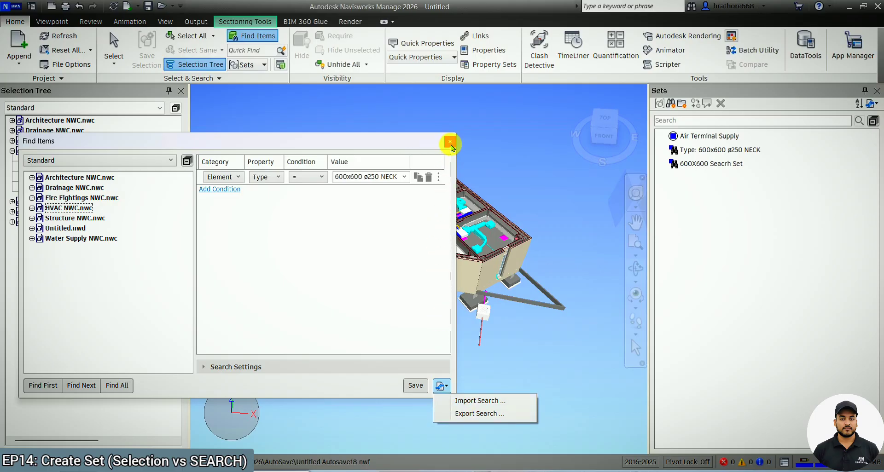
left_click(450, 144)
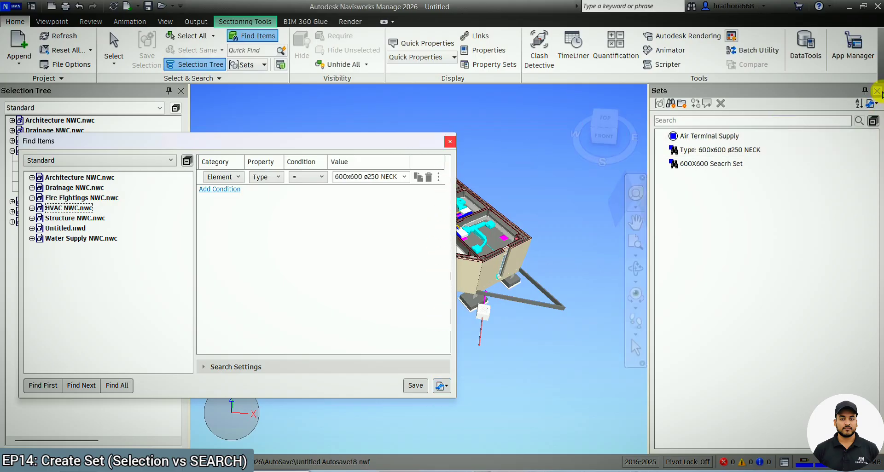
left_click(877, 90)
left_click(450, 142)
Select a DIZ18-KIZ018 mechanical equipment unit and find all items matching its Type property.
scroll(604, 253, "up", 3)
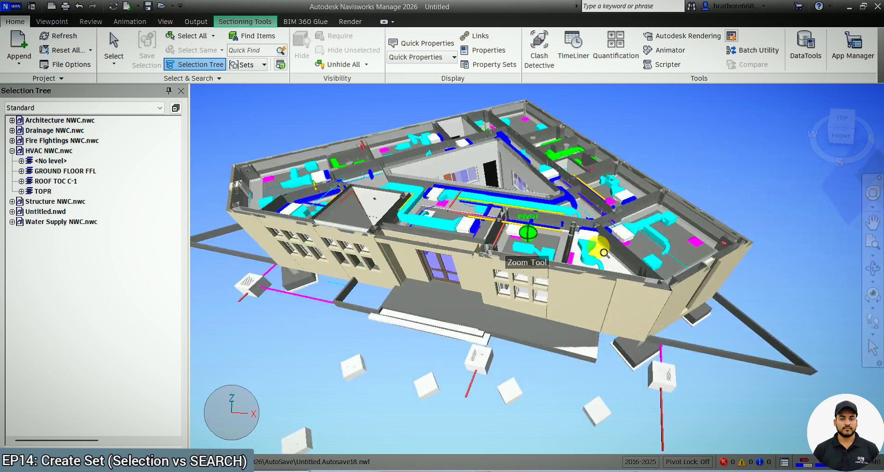
left_click(872, 348)
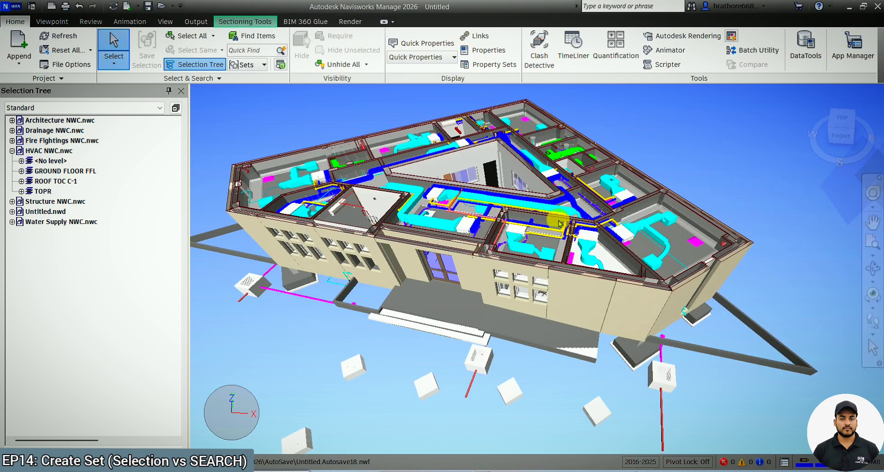
left_click(521, 230)
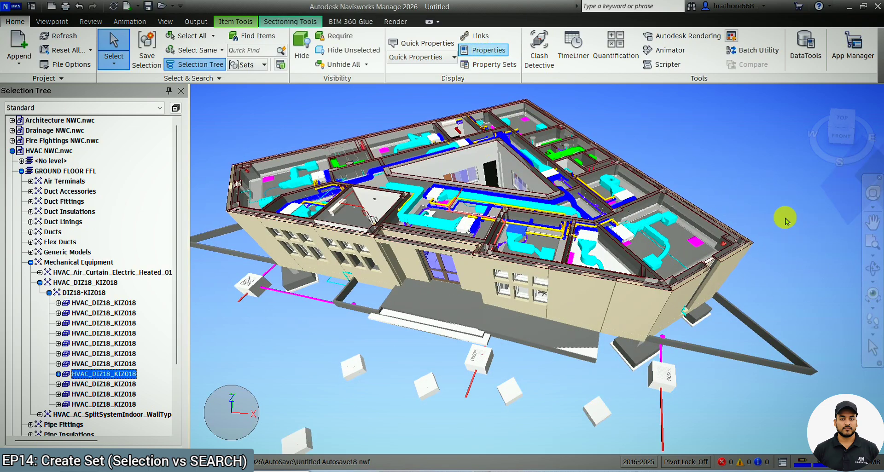
left_click(483, 50)
scroll(776, 269, "down", 2)
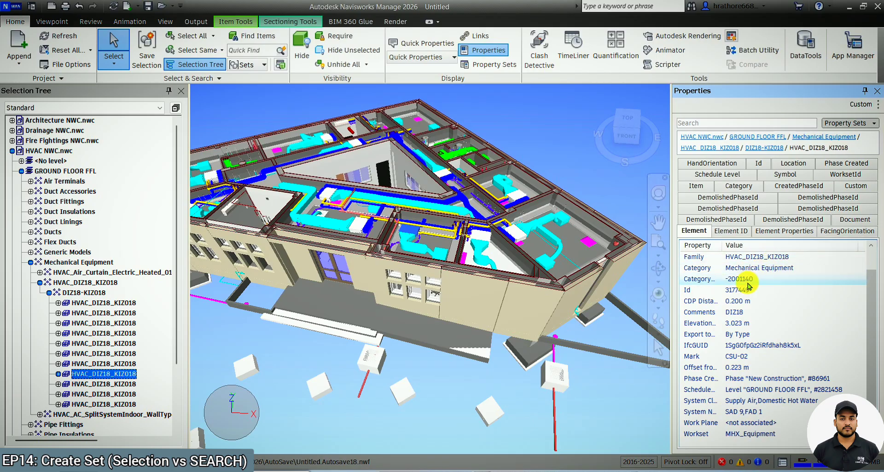
scroll(752, 304, "up", 2)
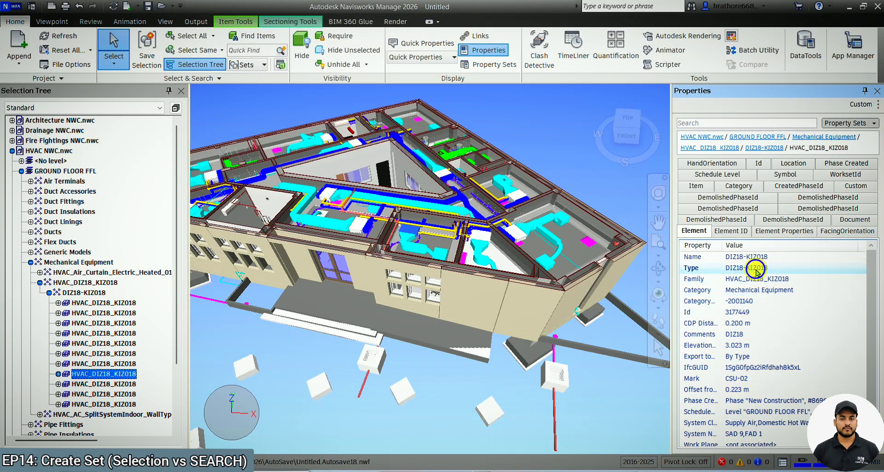
right_click(756, 272)
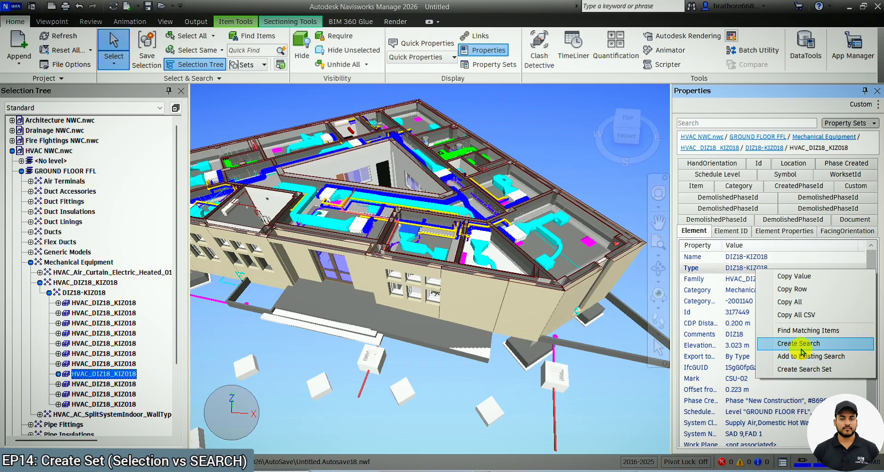
left_click(807, 331)
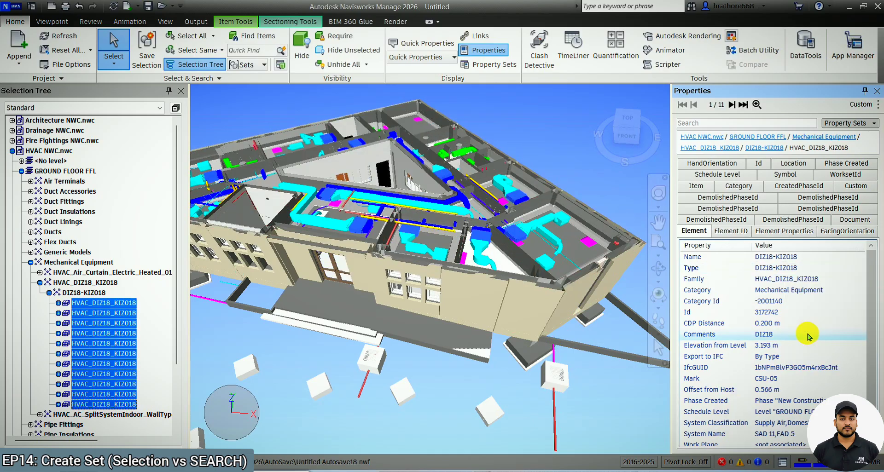
Create a search from the unit's Type value DIZ18-KIZ018 and save it as a new search set.
right_click(781, 273)
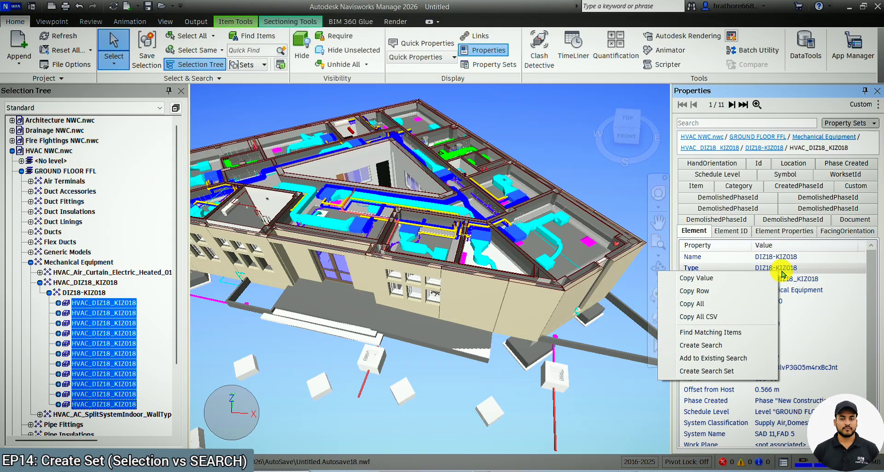
left_click(719, 345)
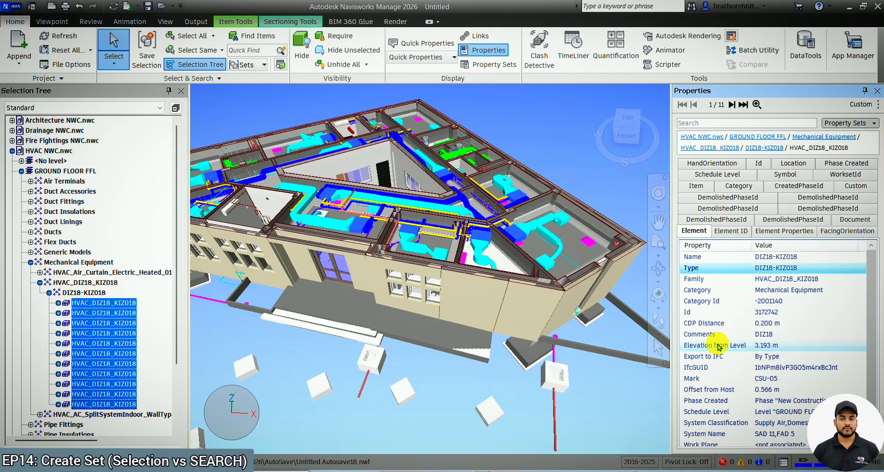
right_click(767, 275)
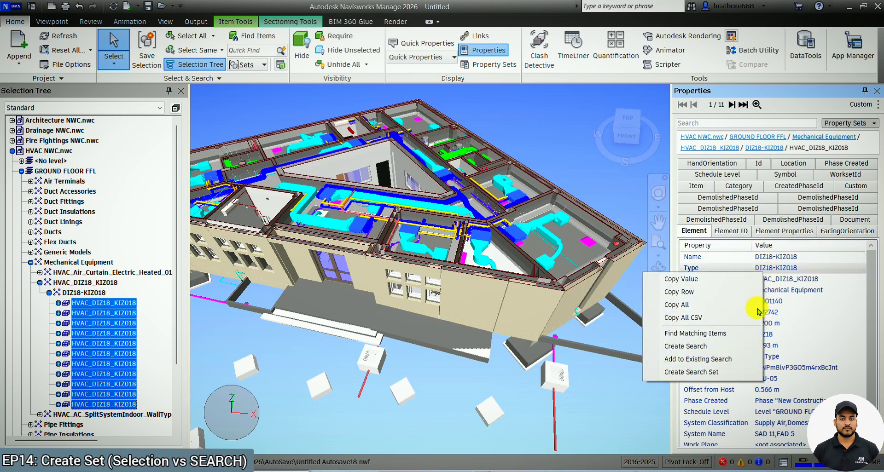
left_click(703, 346)
left_click(257, 36)
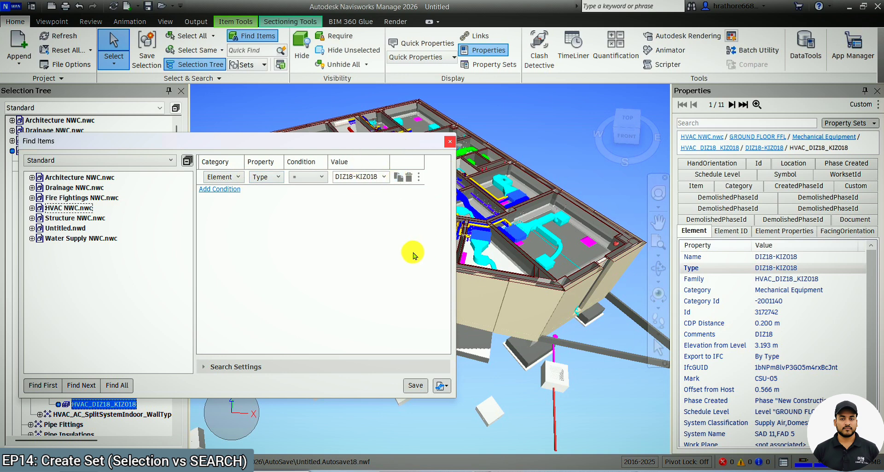
left_click(416, 386)
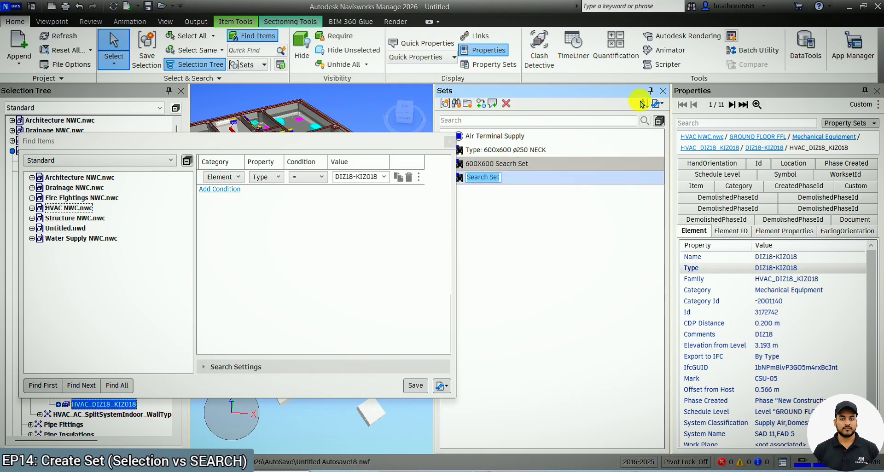
left_click(662, 94)
left_click(450, 142)
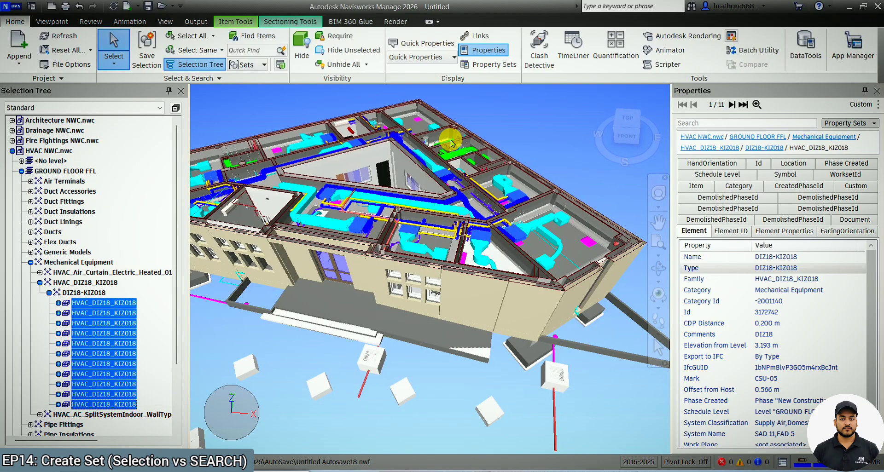
Switch to the Navisworks Presentation comparing selection sets and search sets in PDF-XChange Viewer.
left_click(488, 471)
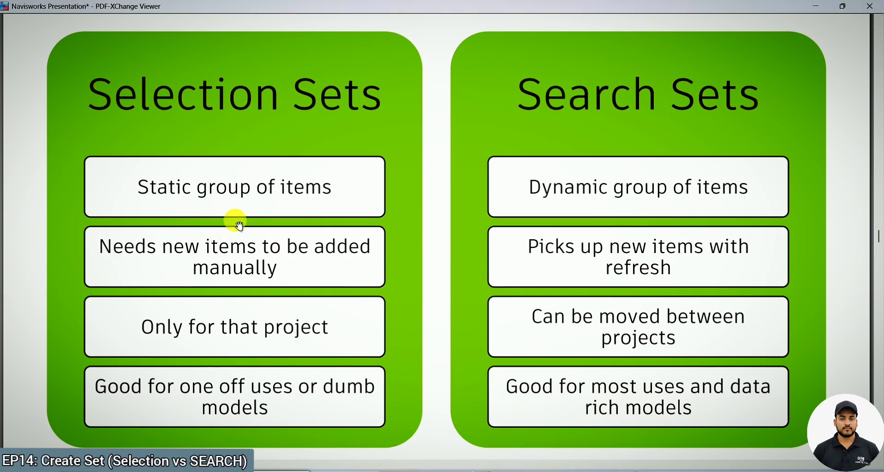